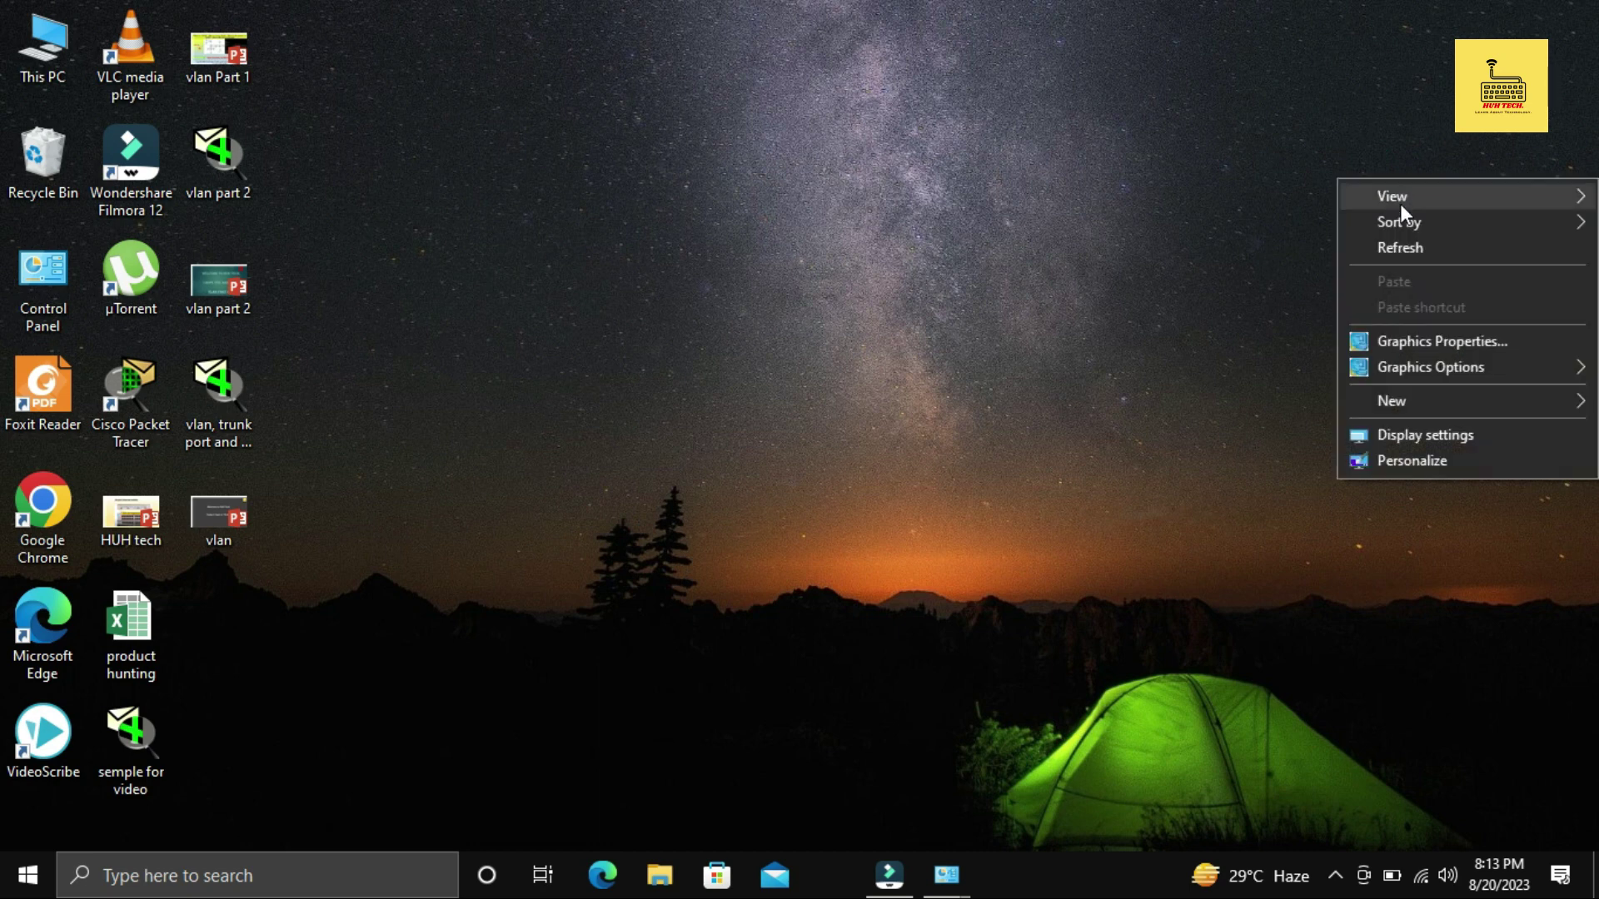
left_click(1401, 246)
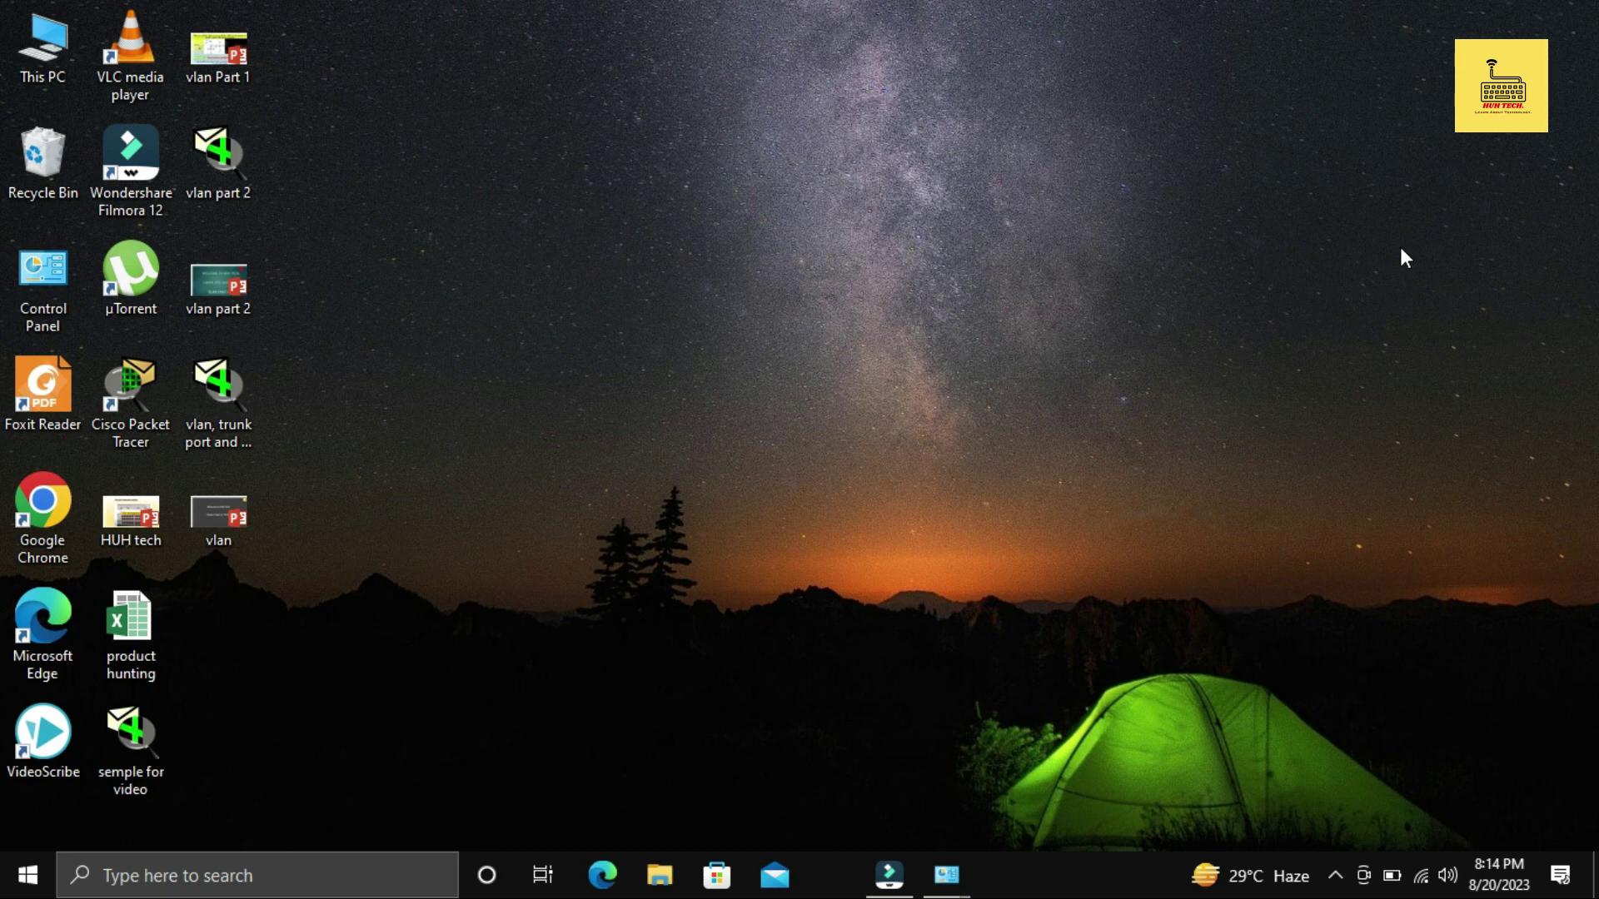
right_click(1106, 222)
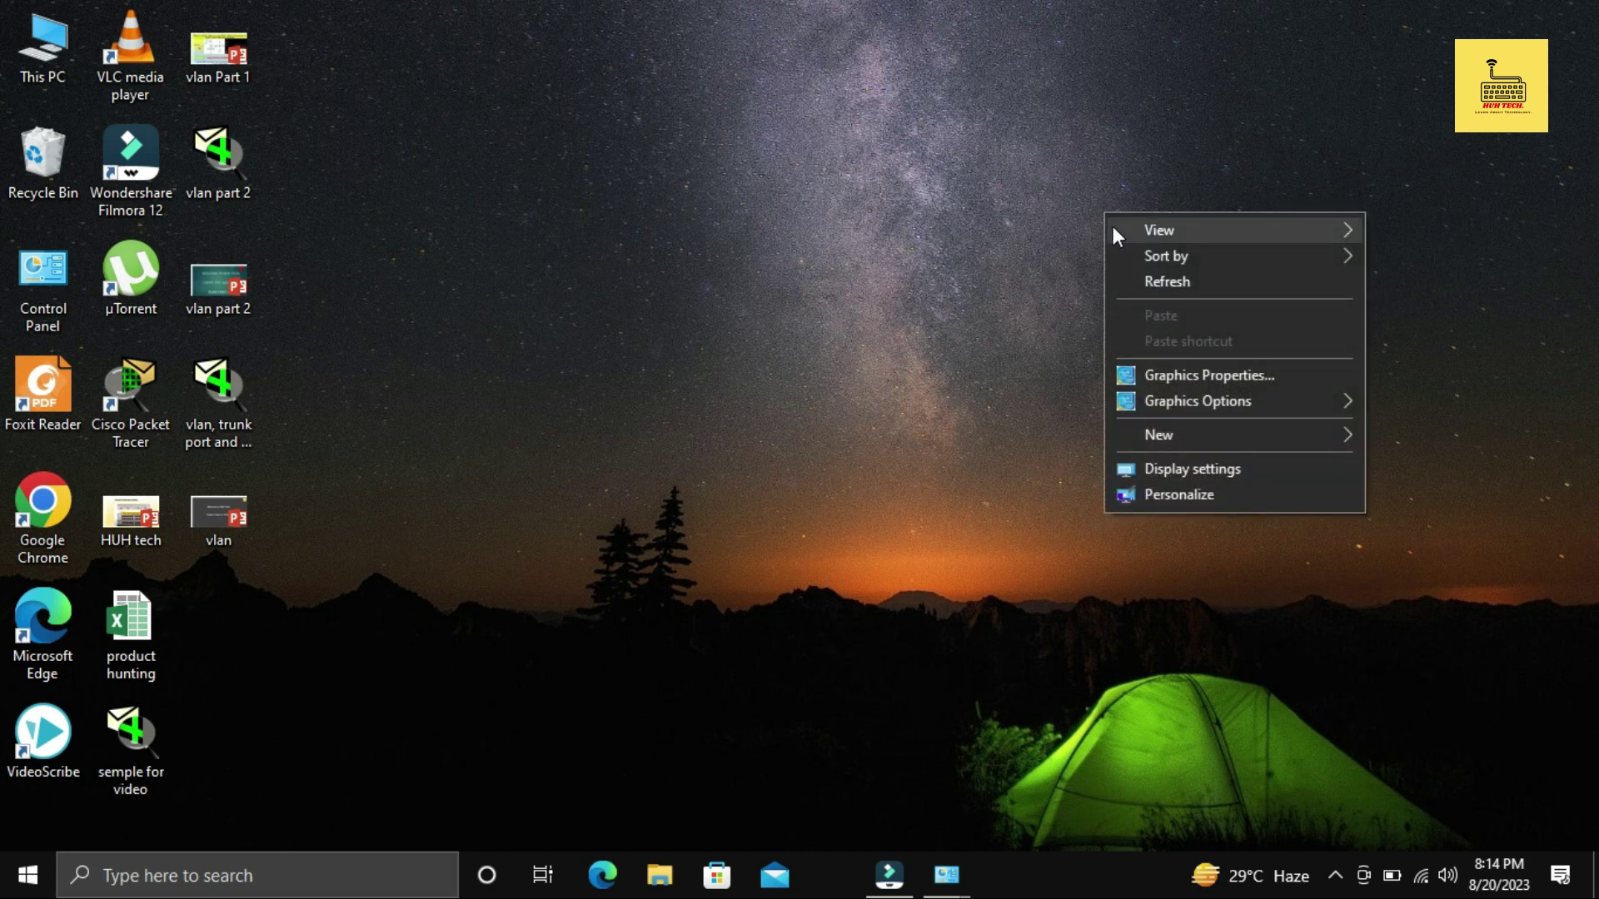
left_click(1124, 275)
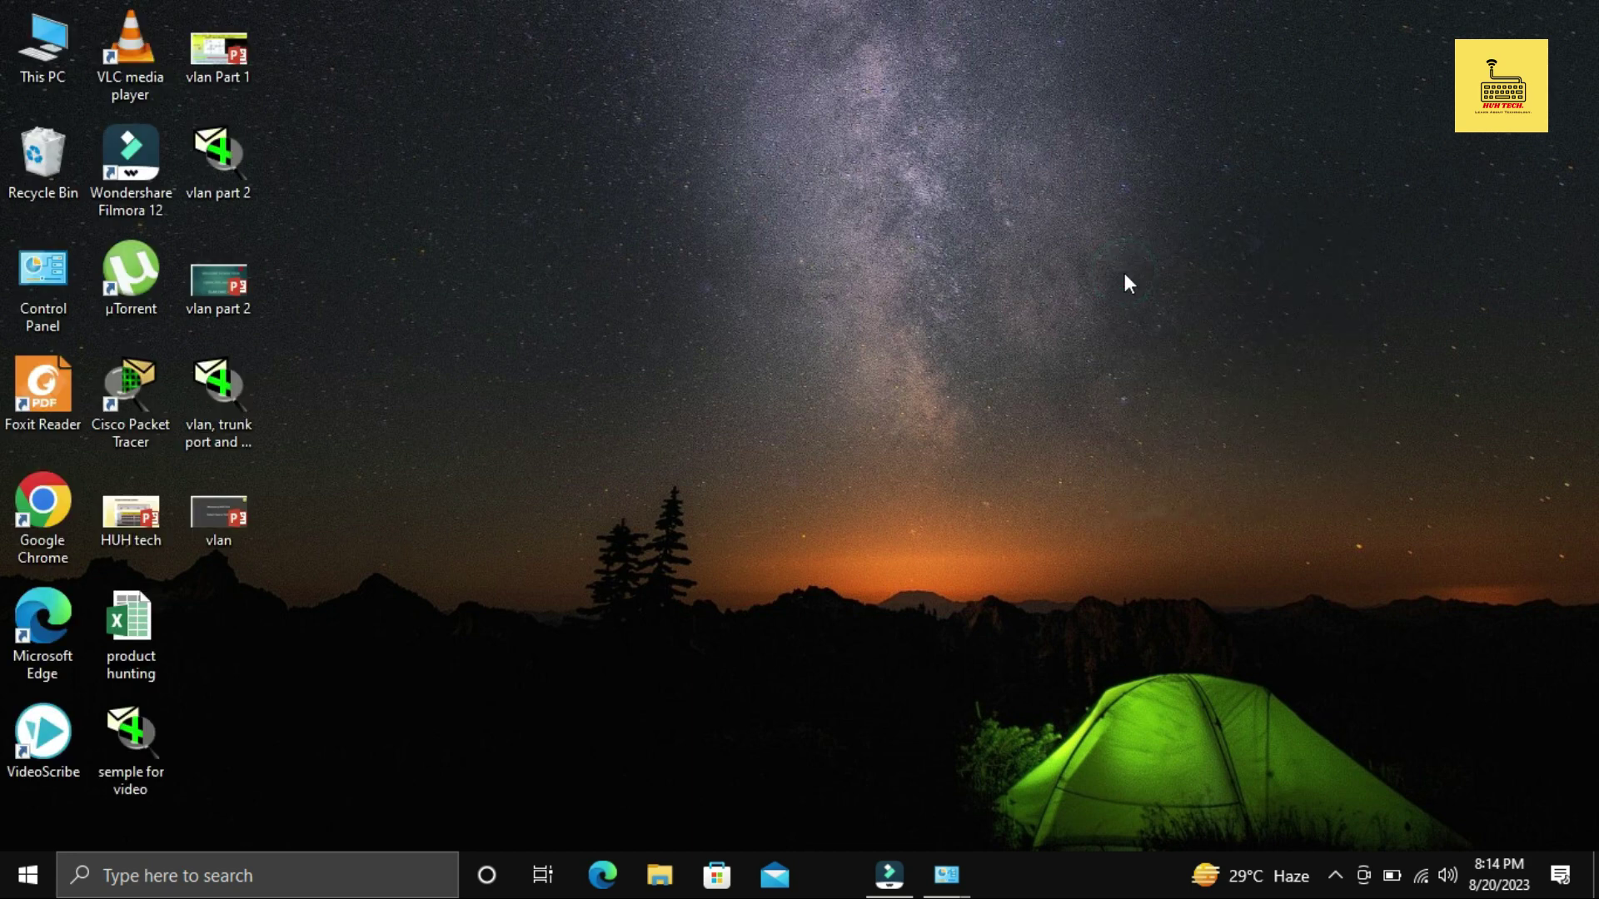
right_click(1126, 284)
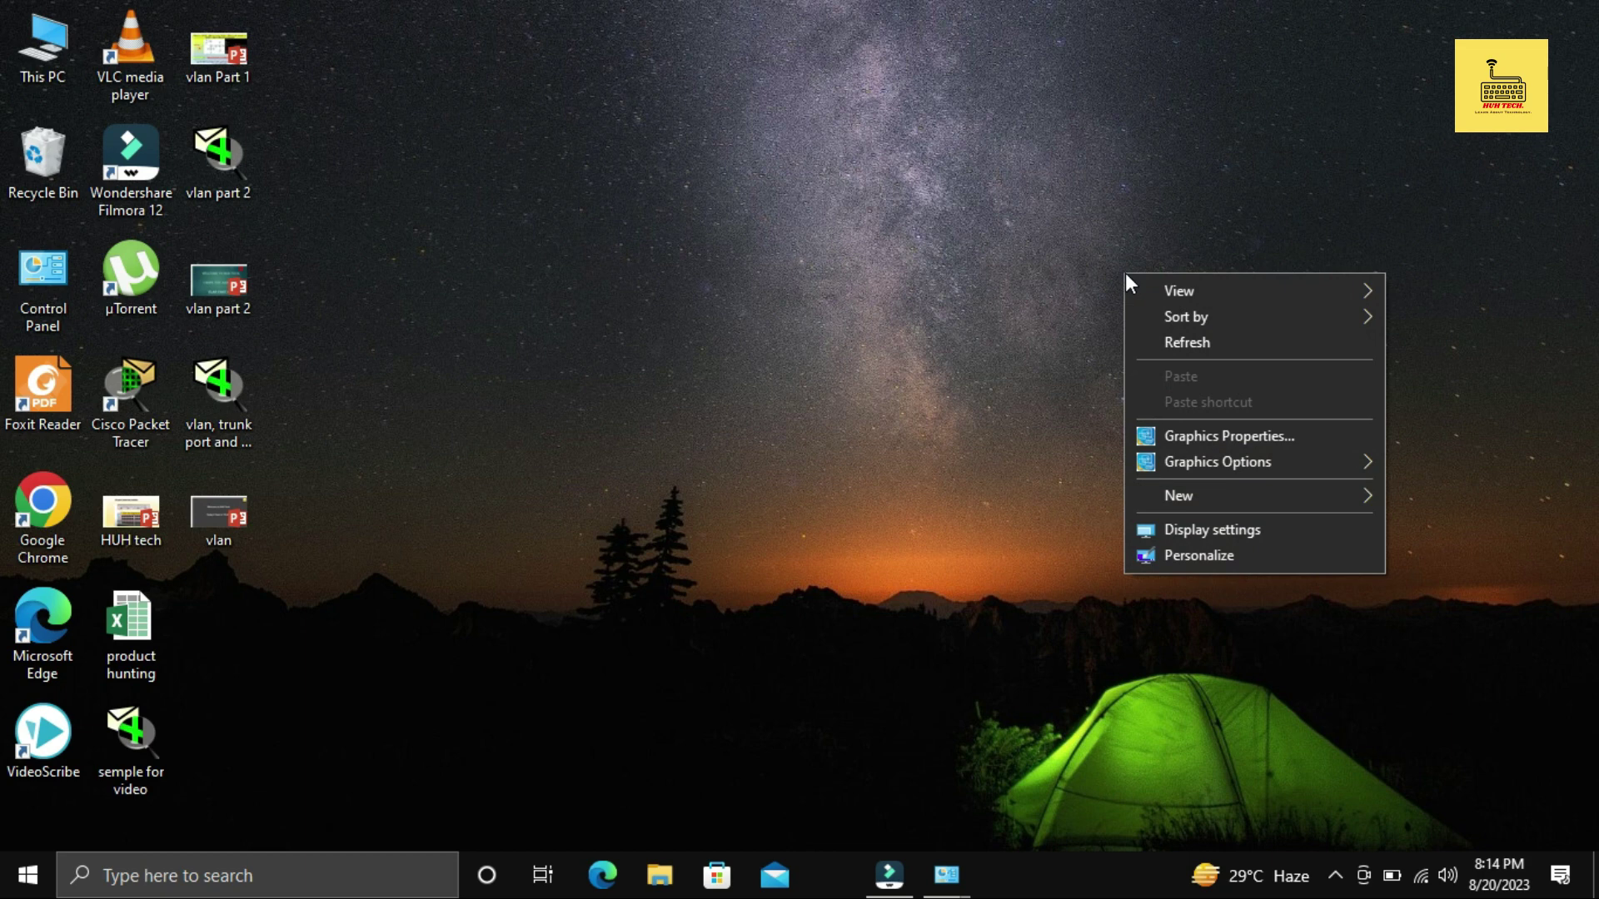
left_click(1177, 348)
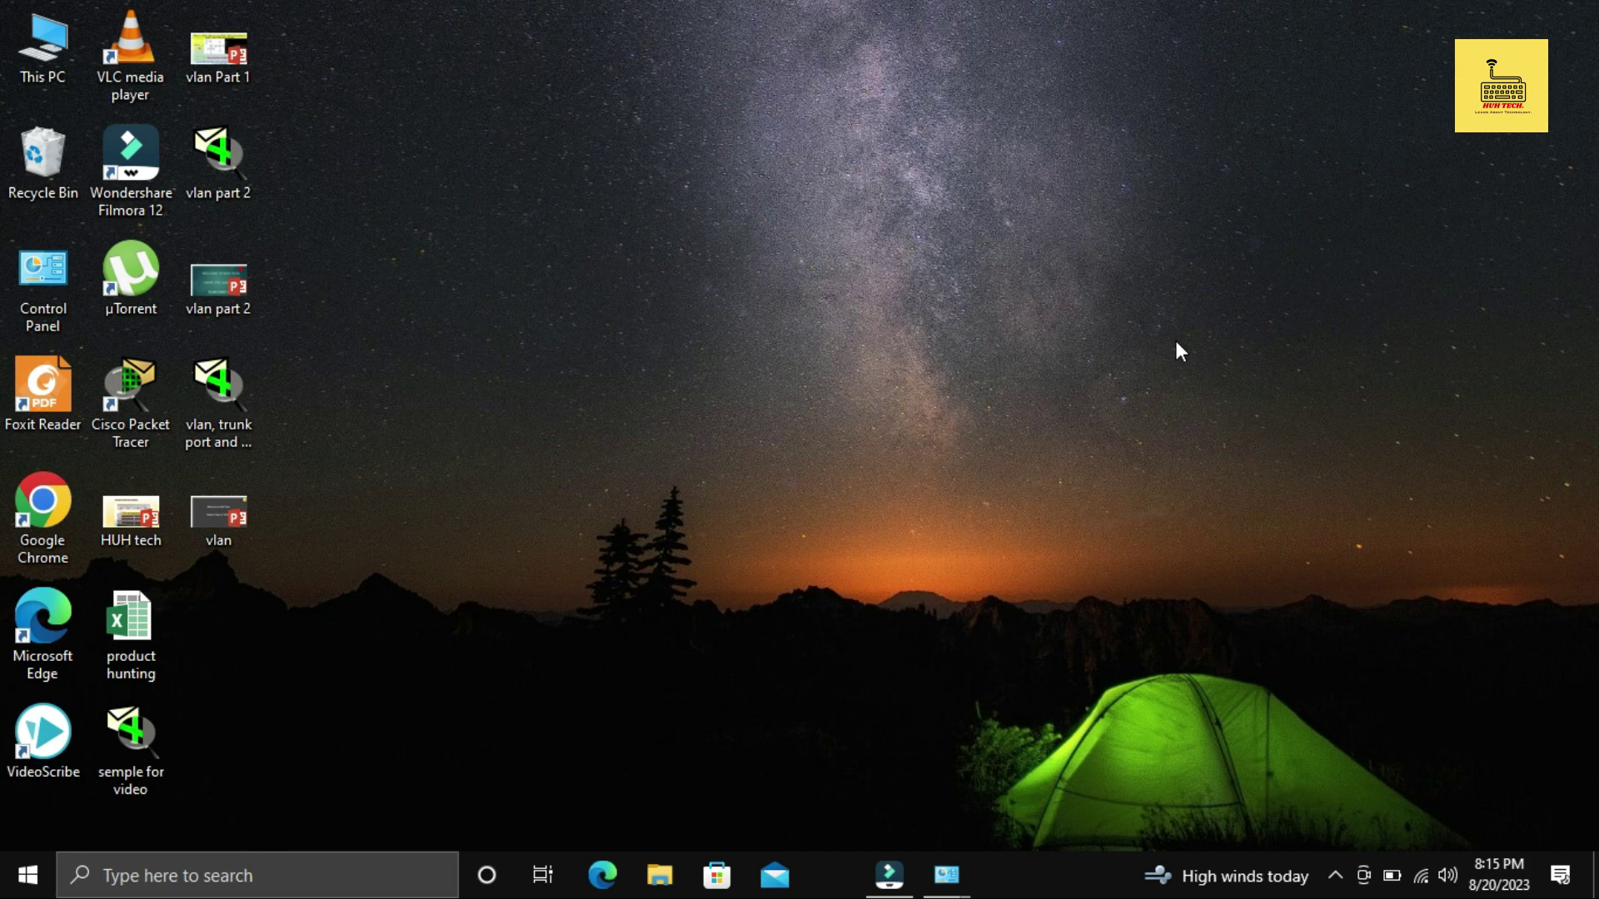
right_click(988, 338)
left_click(993, 408)
Open Computer Management for This PC and display Device Manager.
right_click(33, 33)
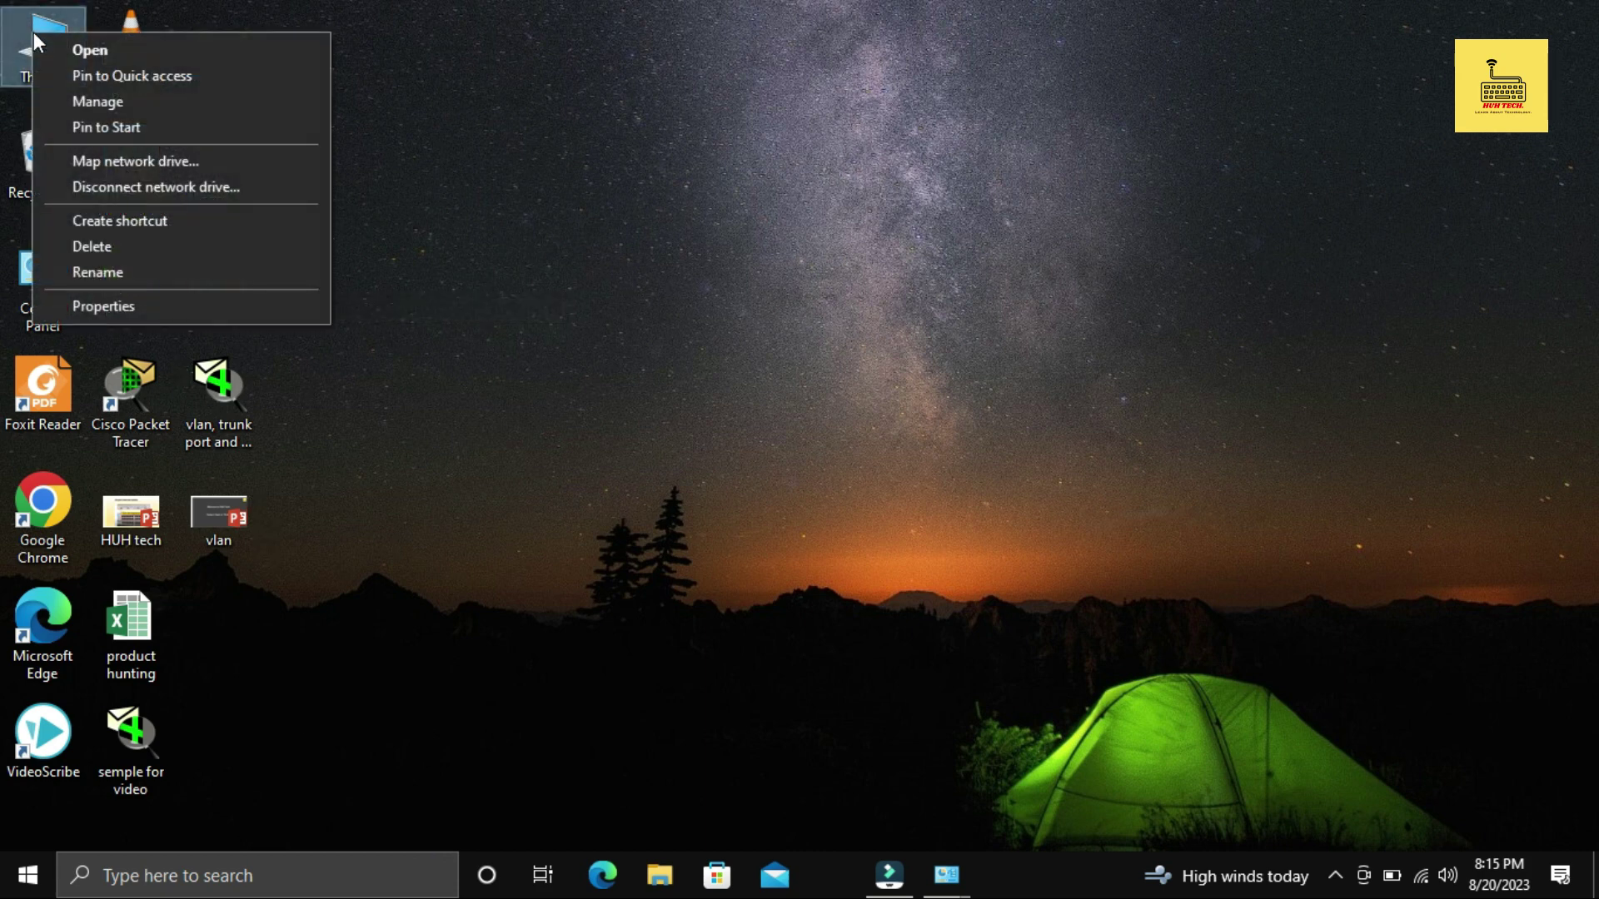
left_click(192, 100)
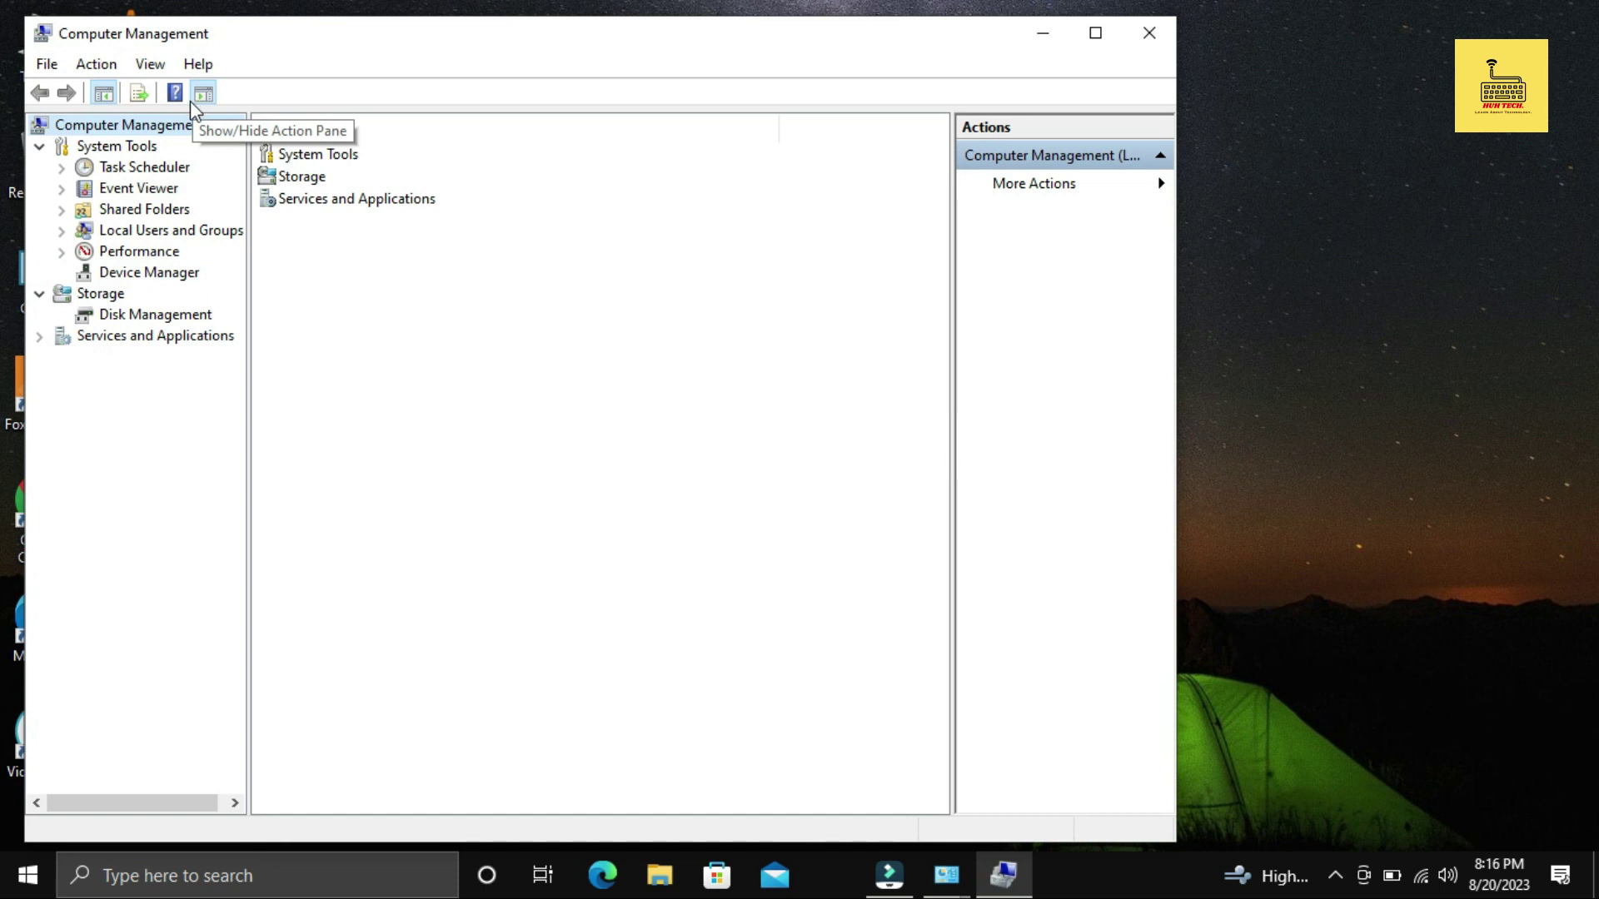
left_click(179, 275)
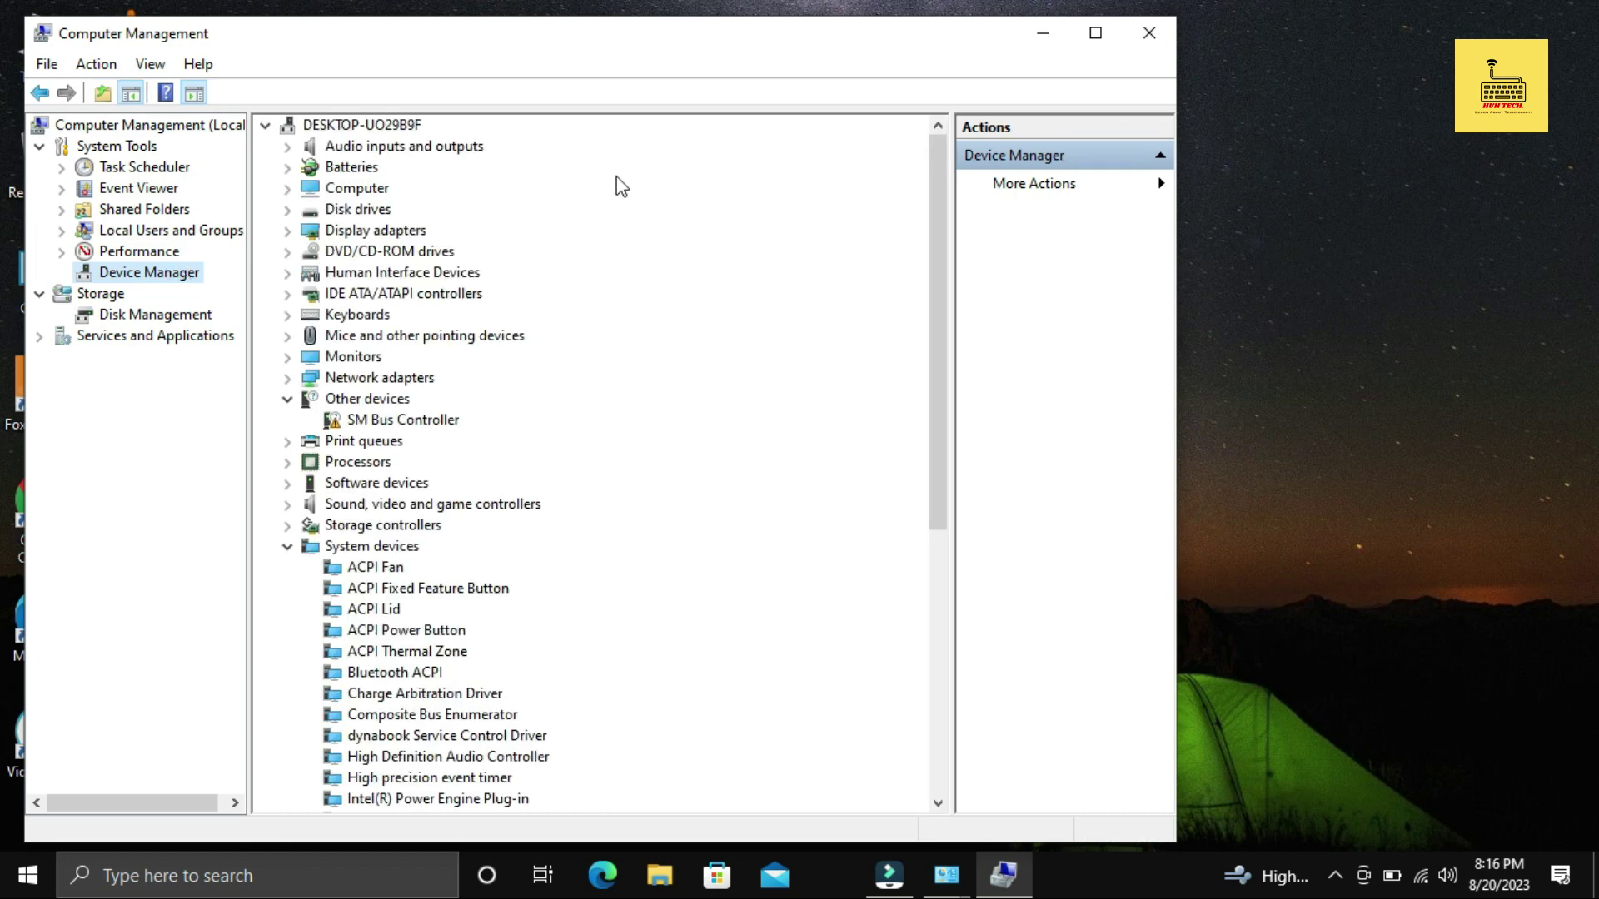
Look through the device categories and the entries under System devices for devices that need a driver.
scroll(504, 536, "down", 2)
scroll(504, 535, "down", 3)
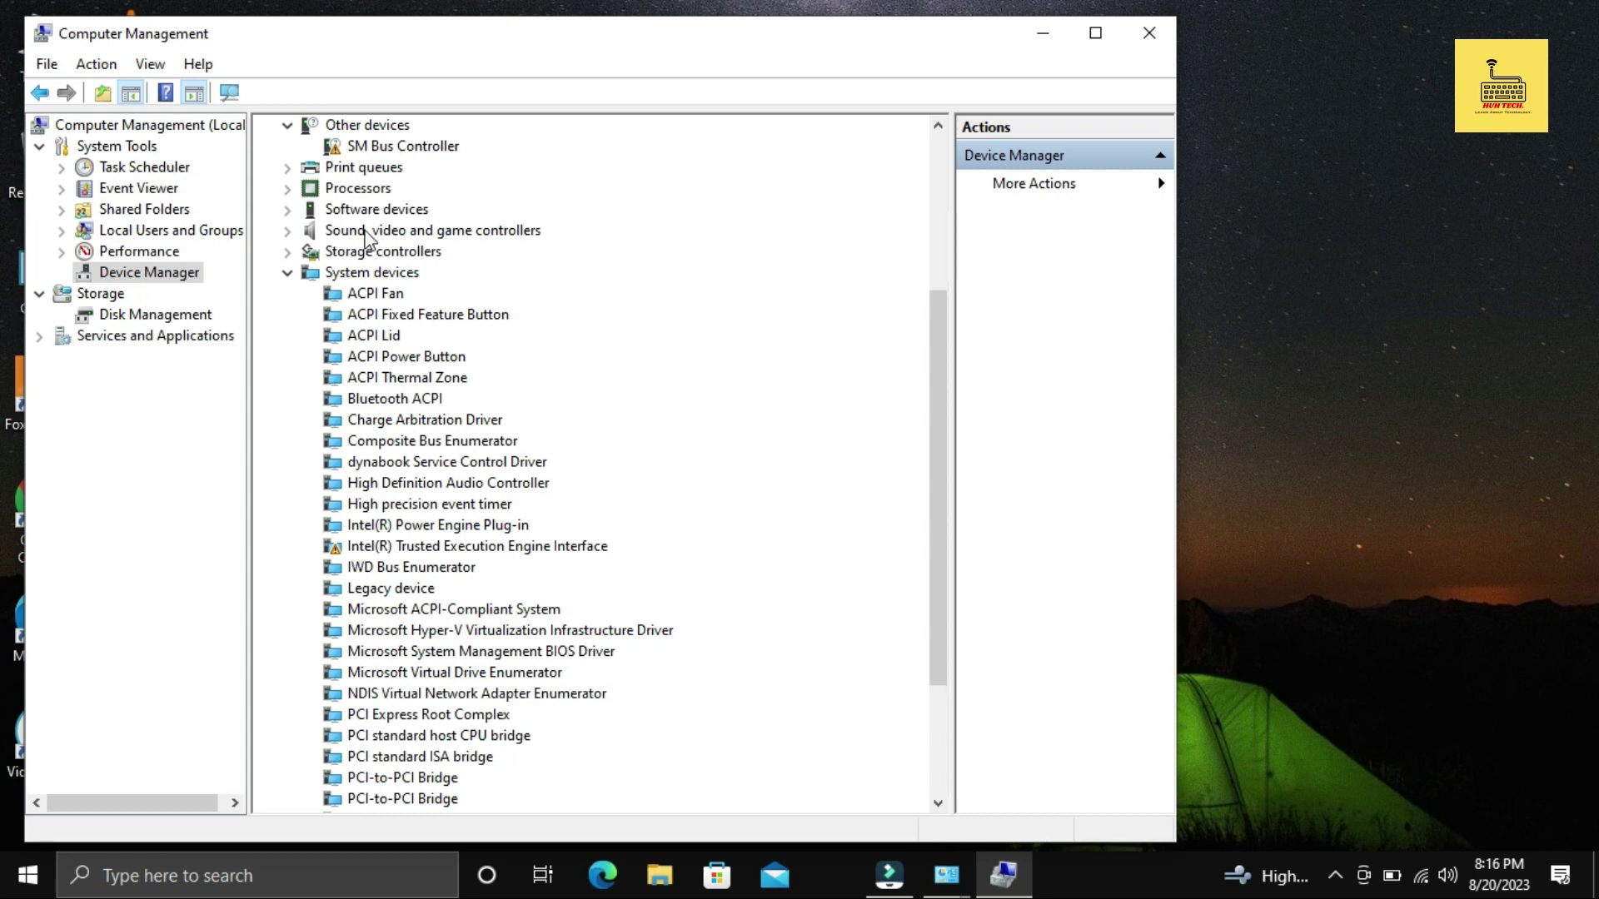
scroll(366, 237, "up", 2)
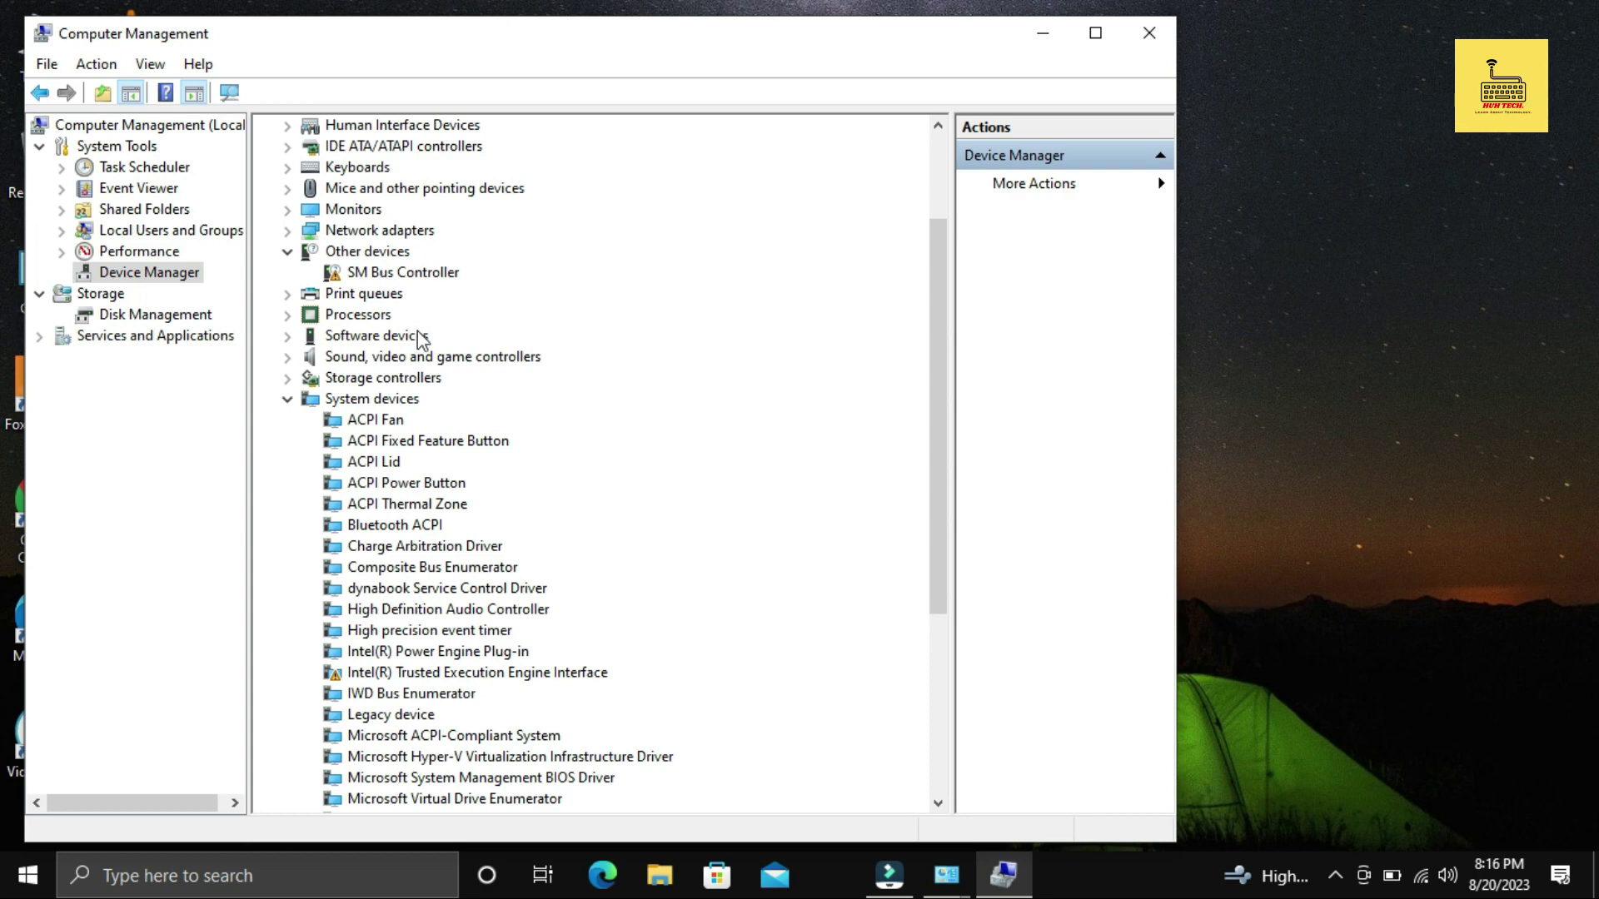
scroll(421, 340, "up", 3)
scroll(421, 340, "down", 4)
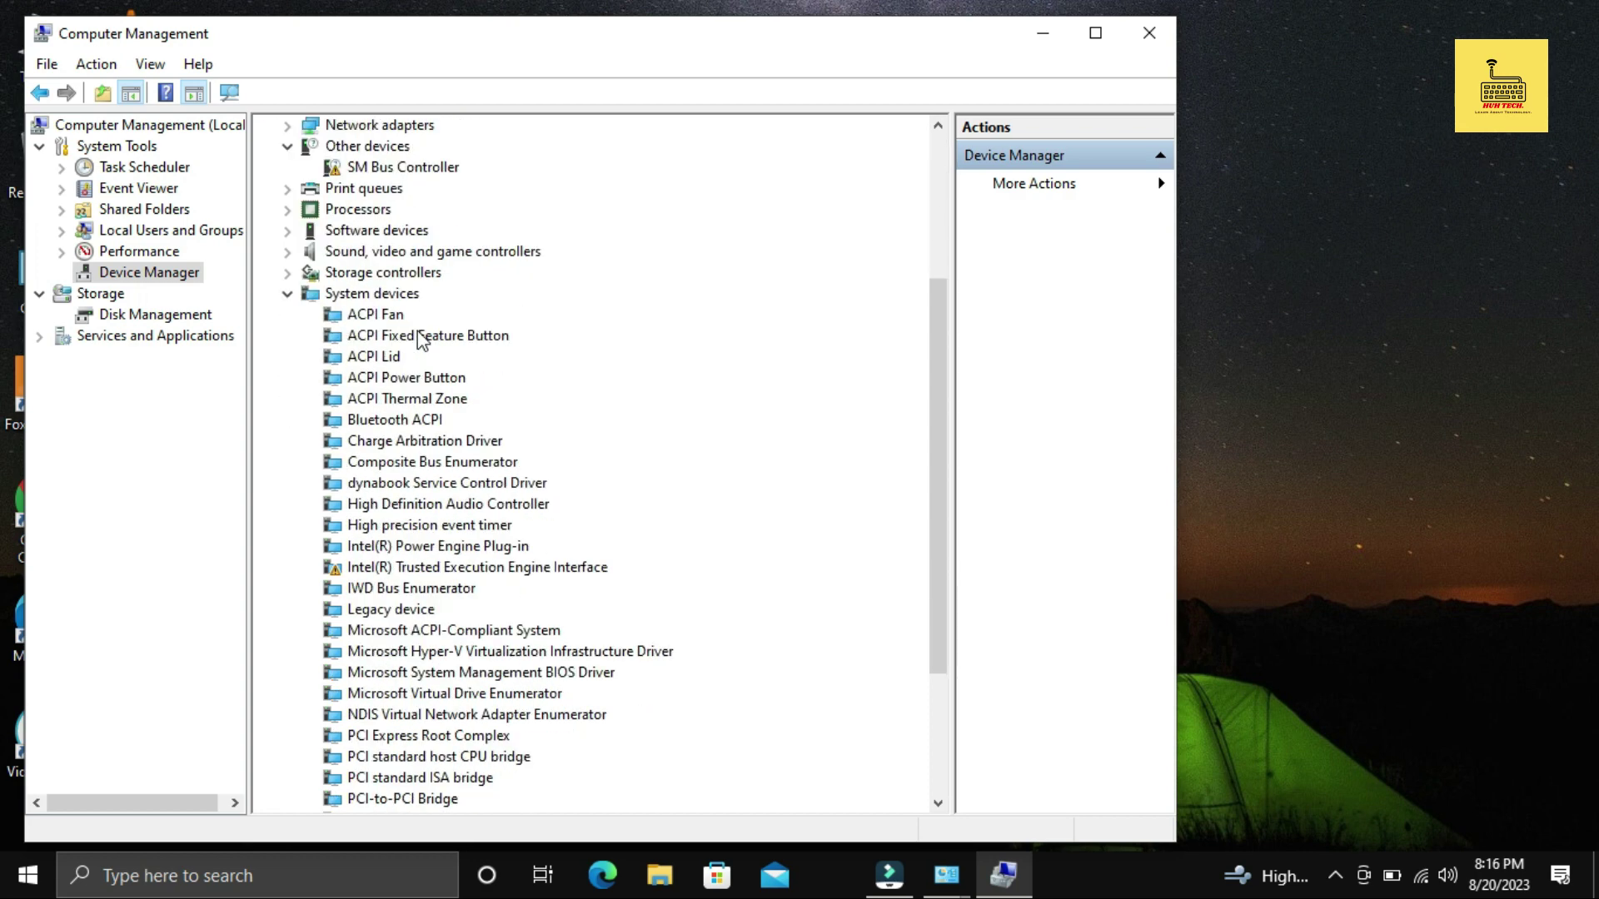
scroll(421, 340, "down", 2)
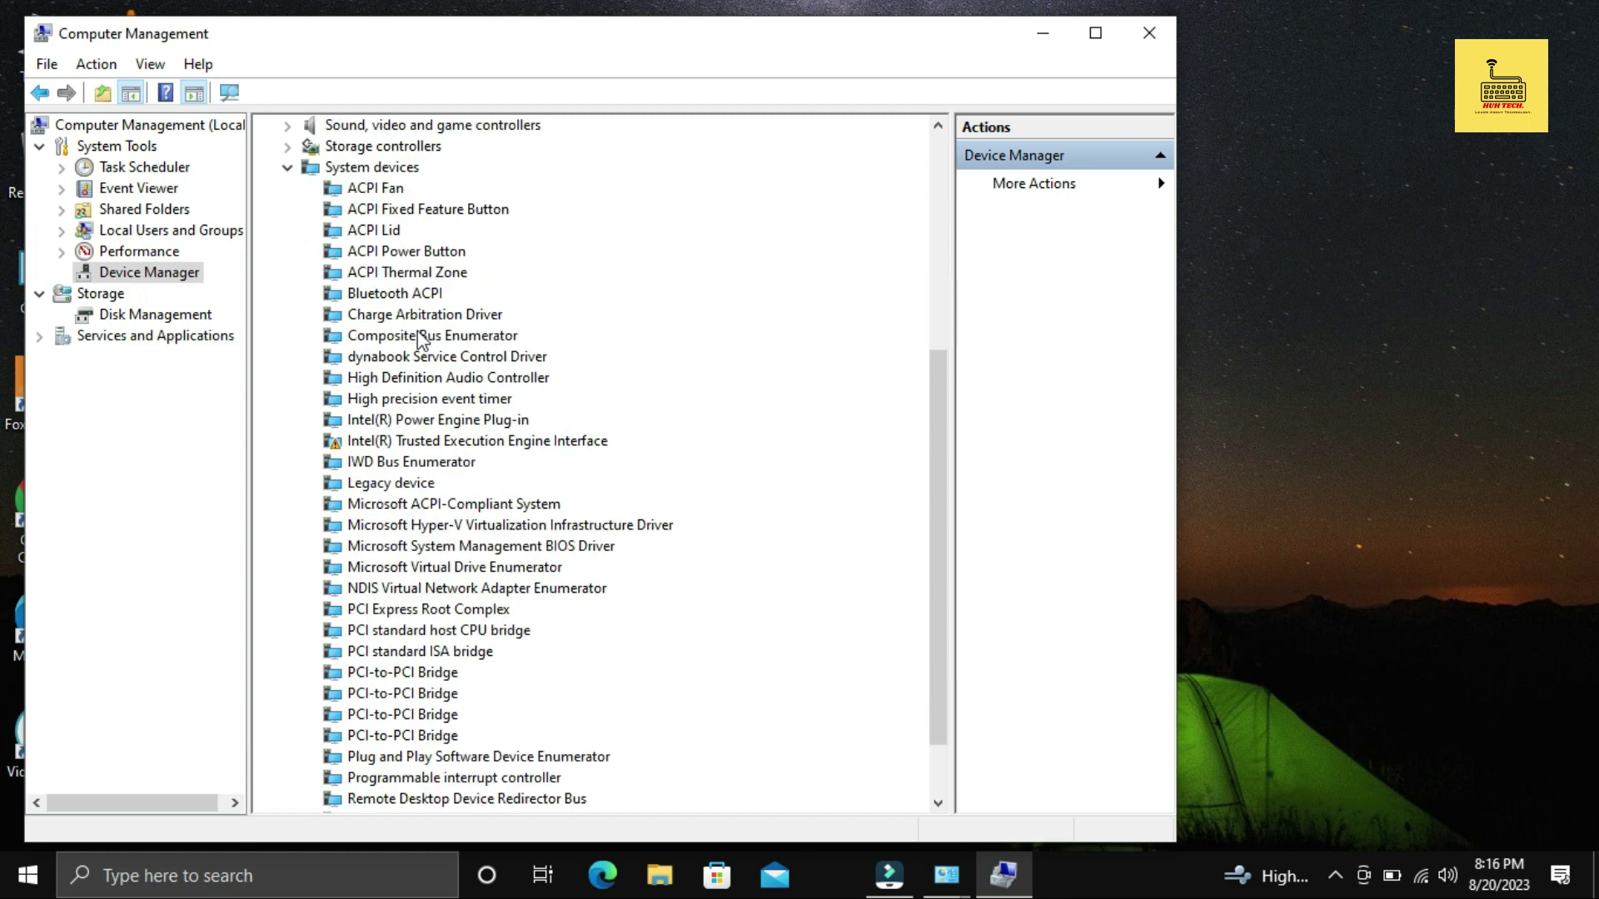
scroll(420, 340, "down", 1)
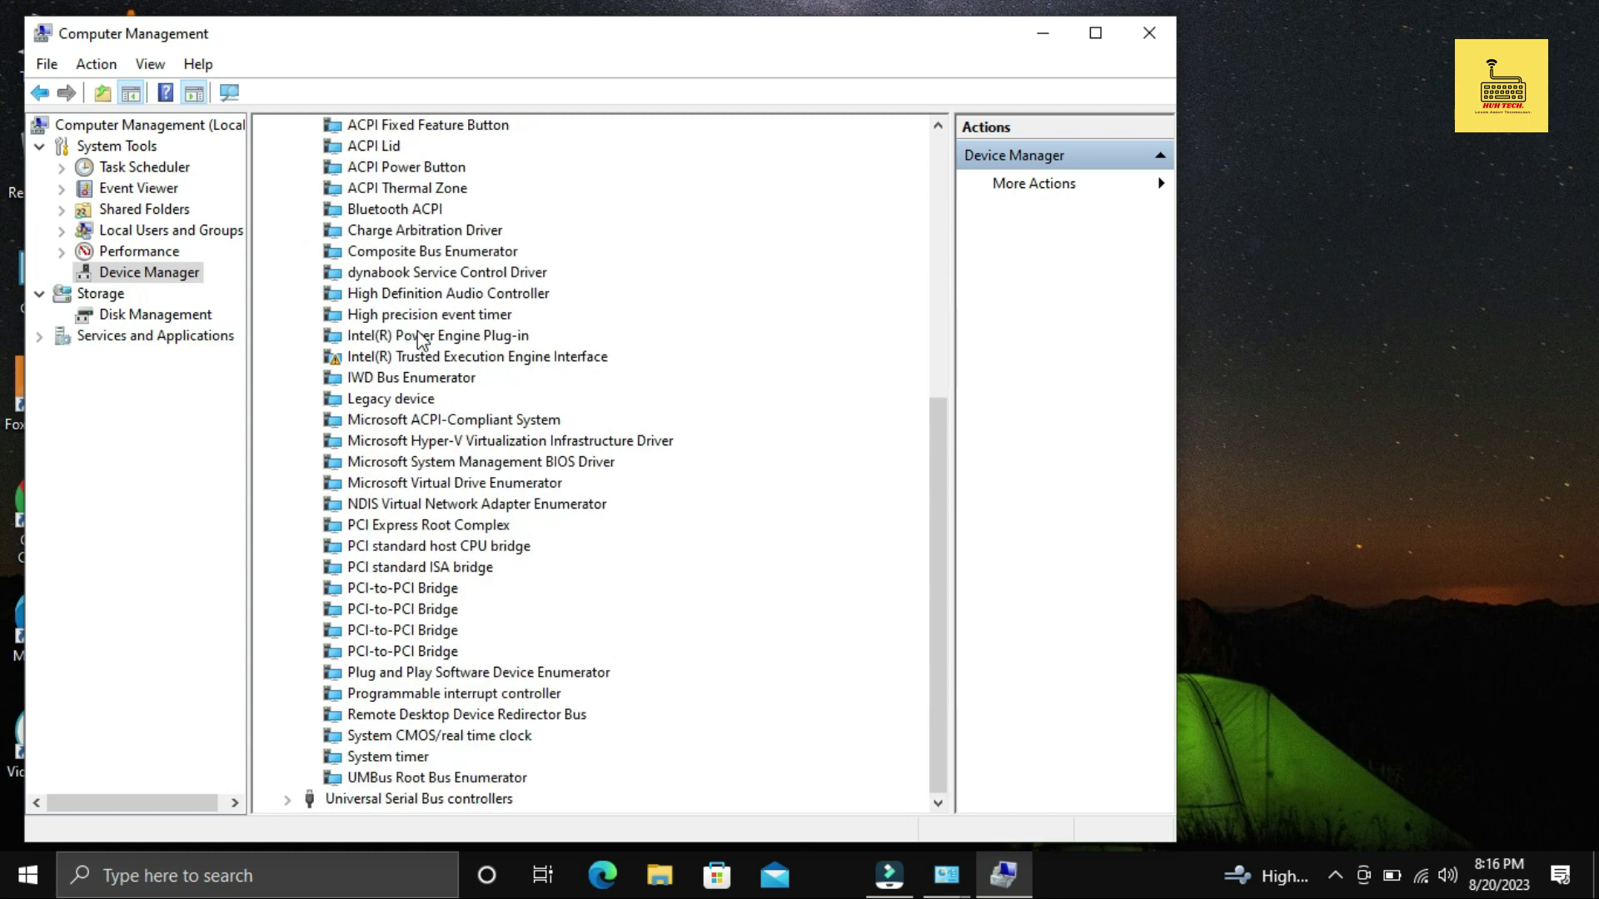
scroll(419, 337, "up", 3)
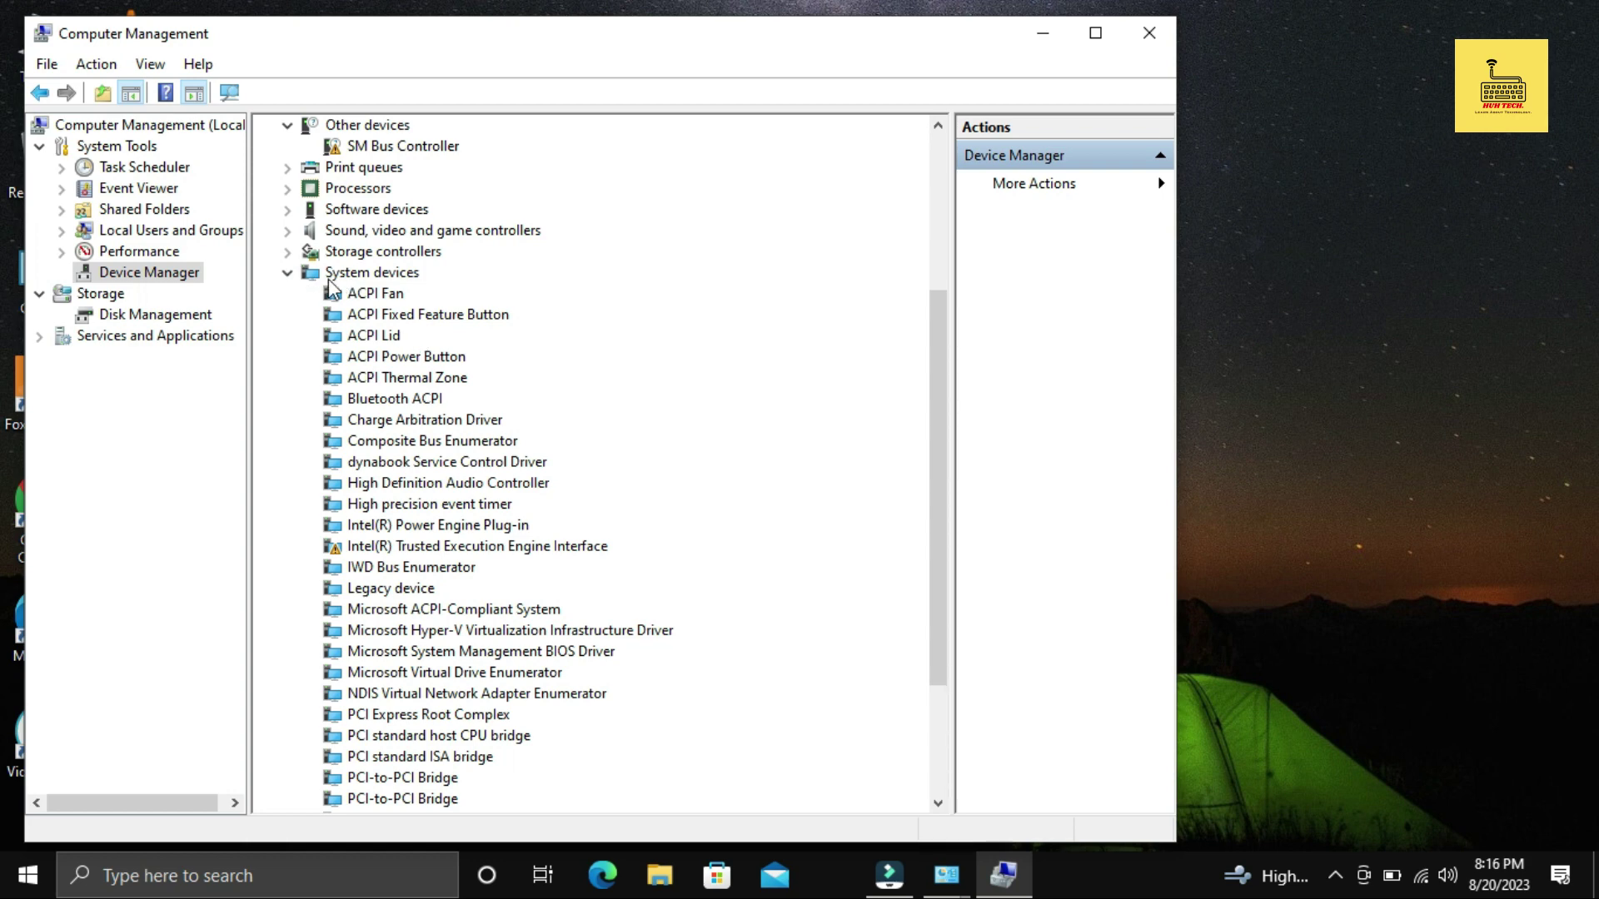
Collapse the System devices category and expand Network adapters to list its devices.
left_click(287, 274)
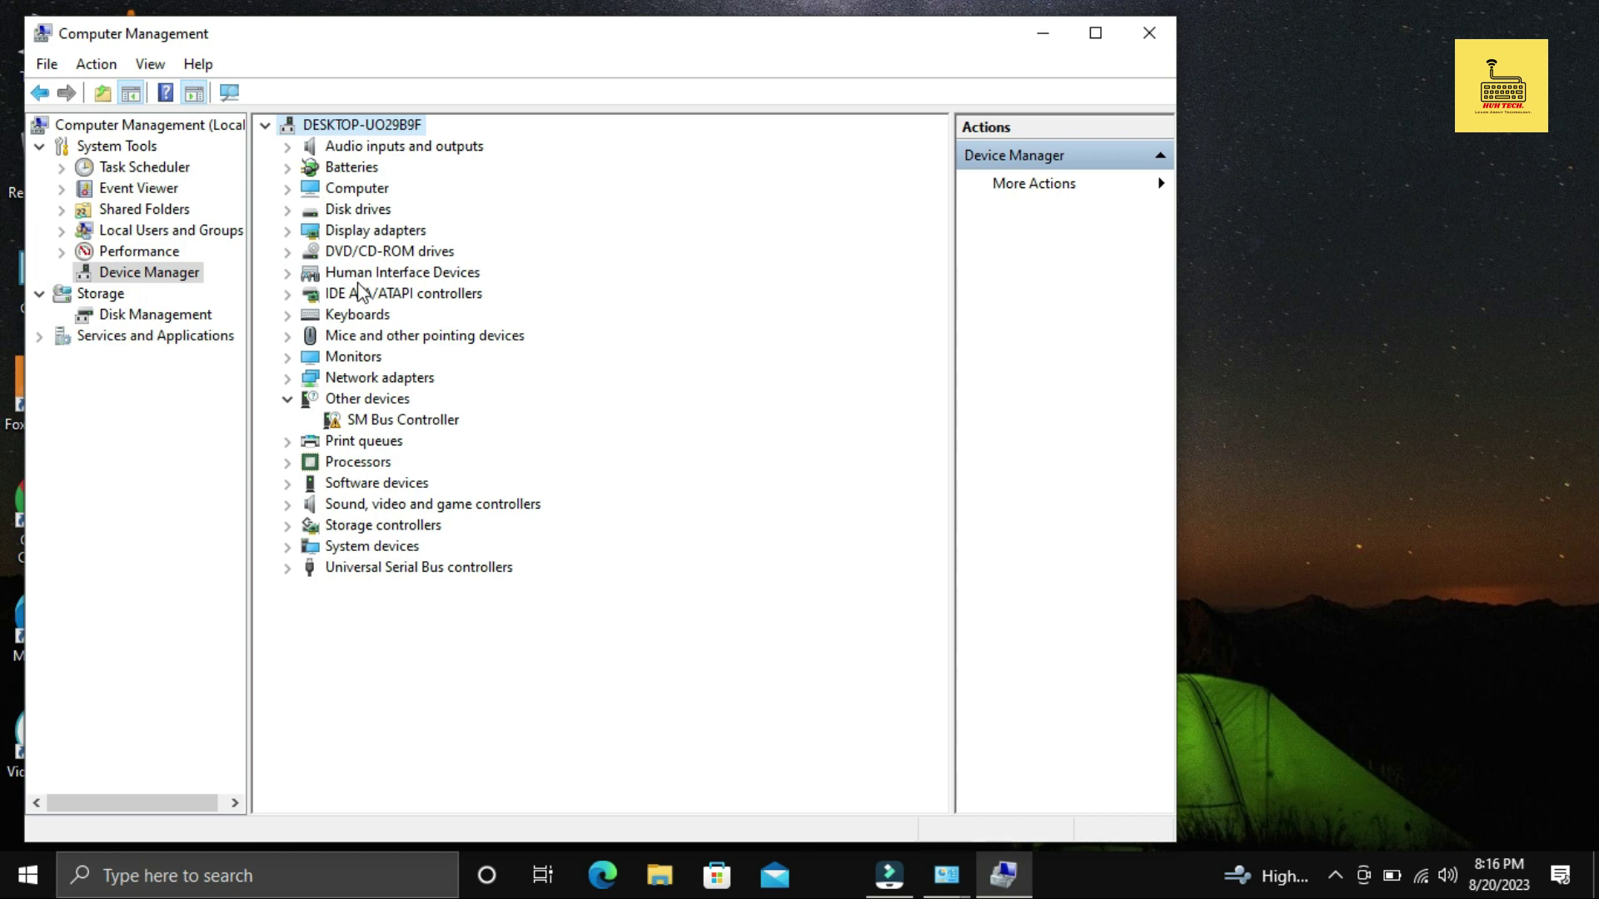
left_click(285, 379)
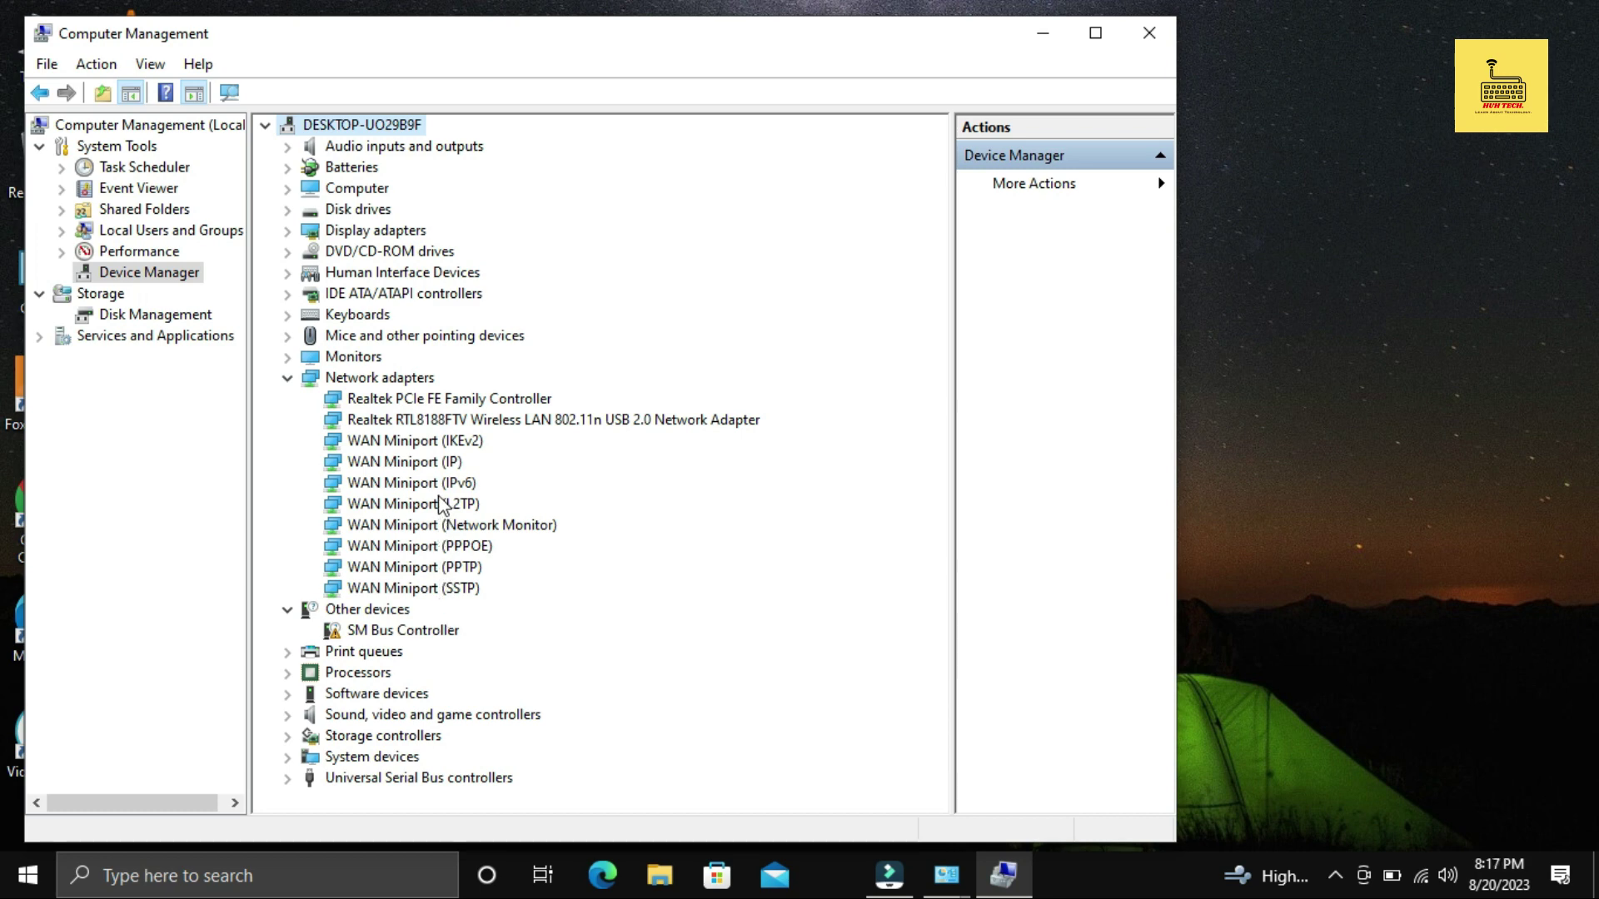
left_click(444, 422)
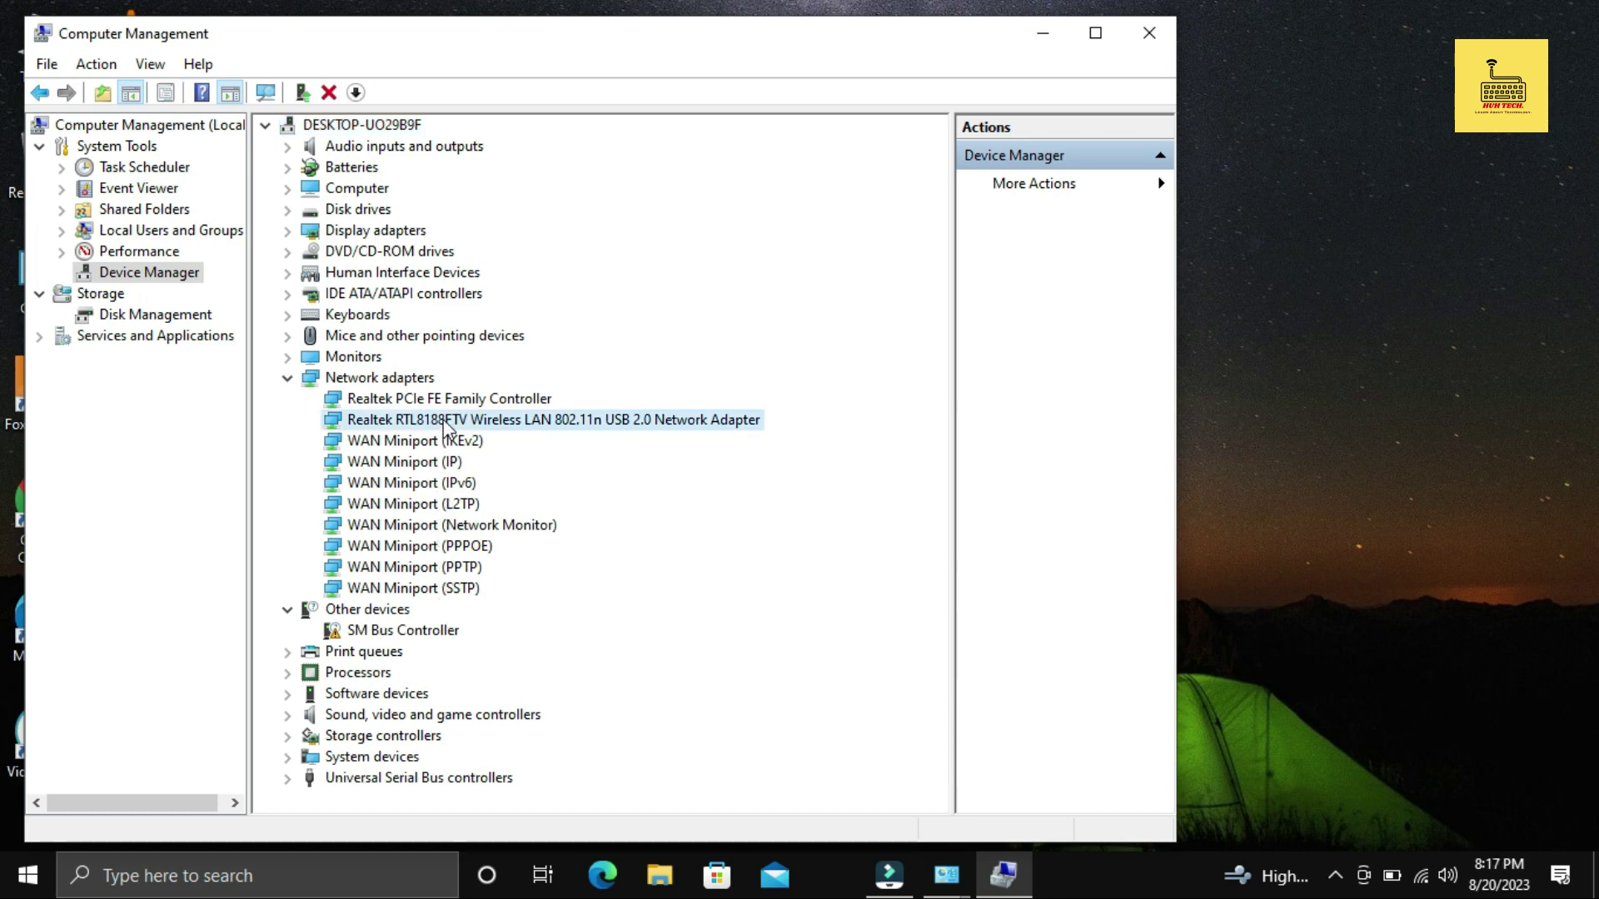
Search automatically for an updated driver for the WAN Miniport (IKEv2) network adapter, then close Computer Management.
left_click(445, 443)
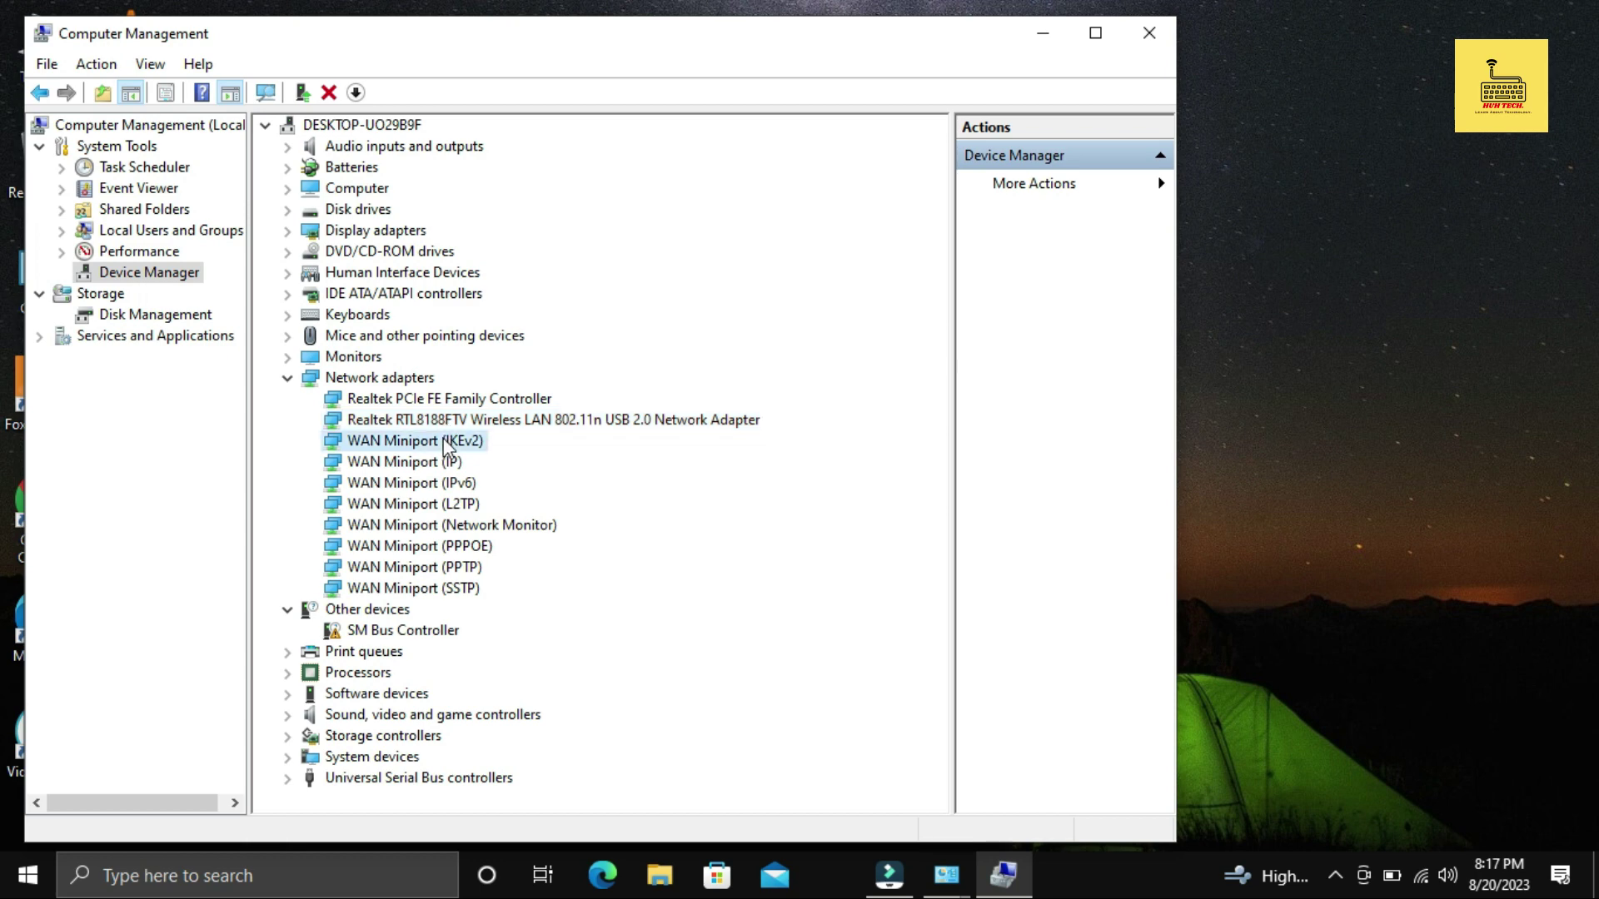
right_click(448, 447)
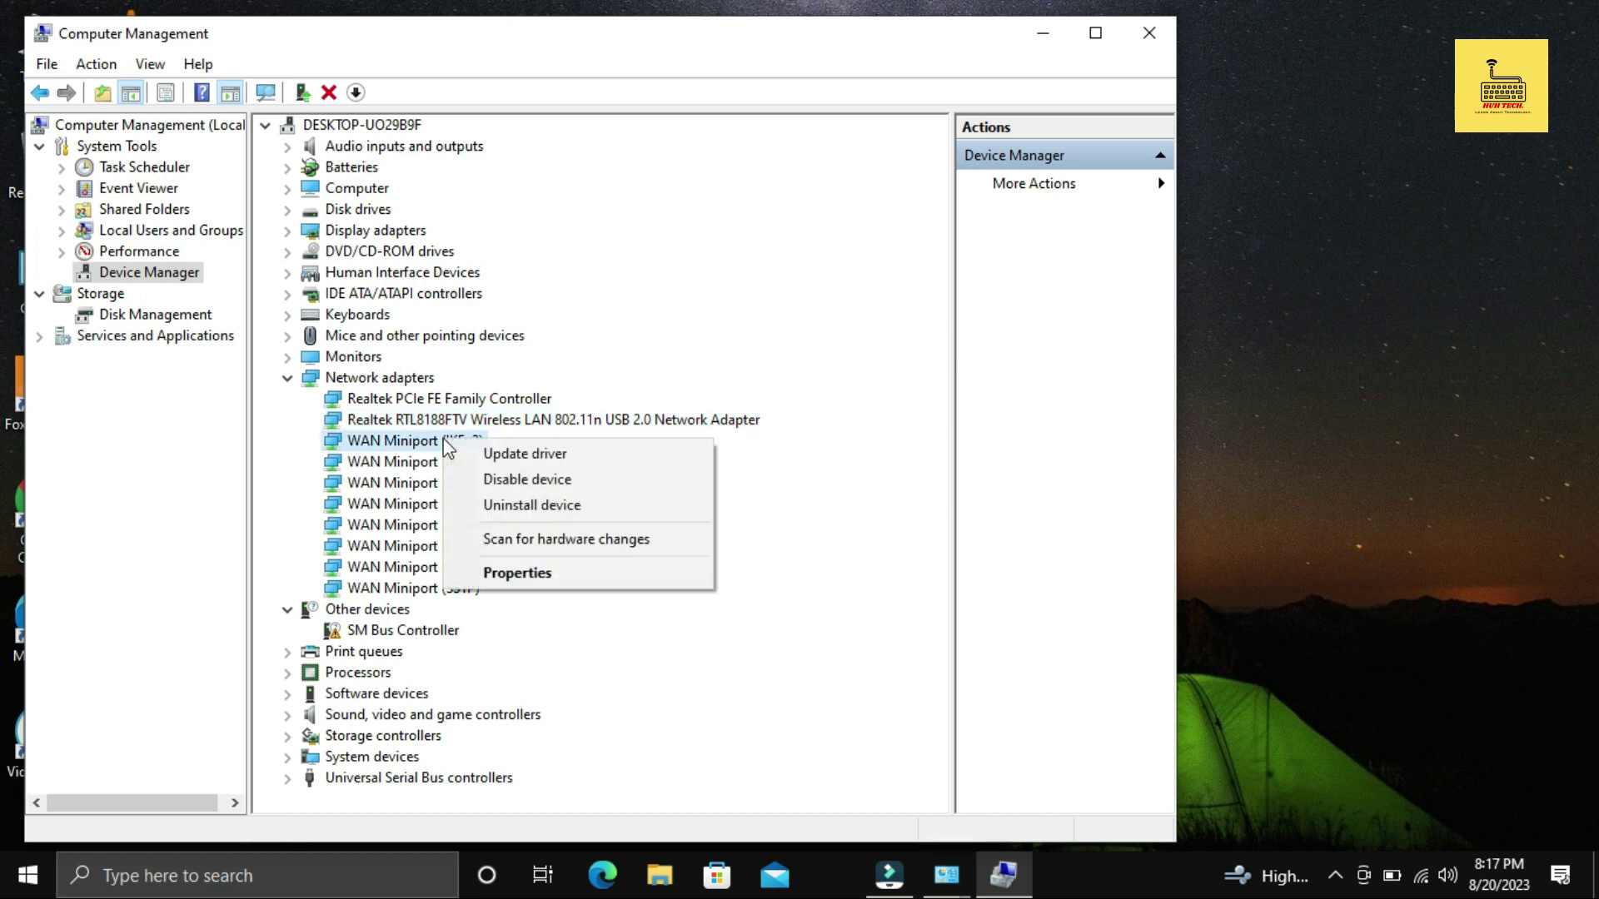
left_click(489, 455)
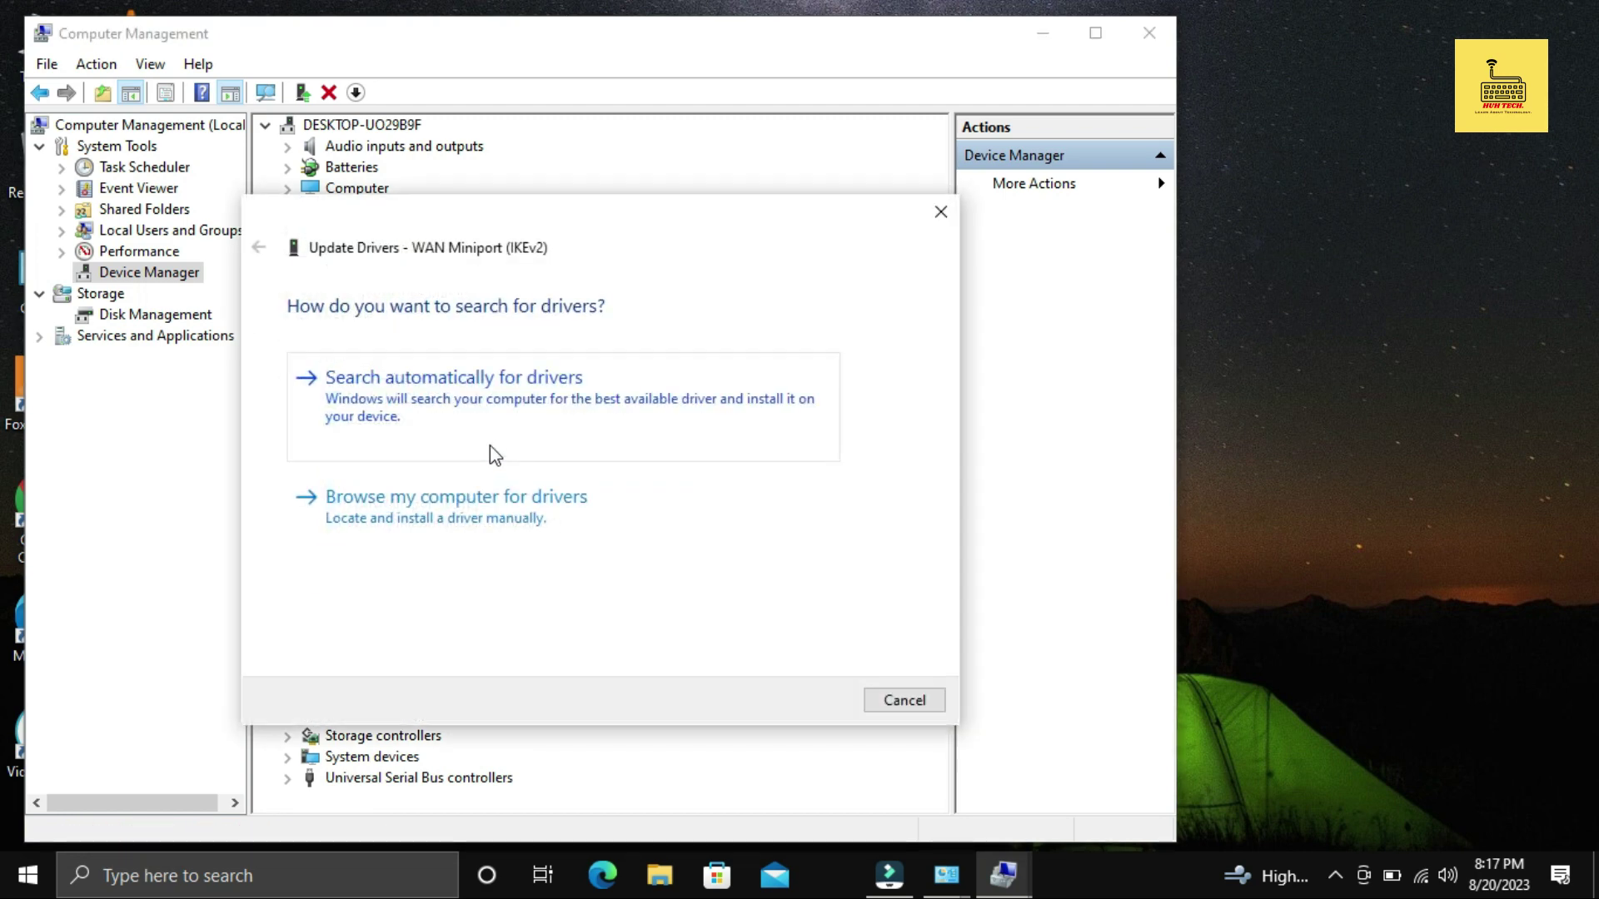
left_click(490, 443)
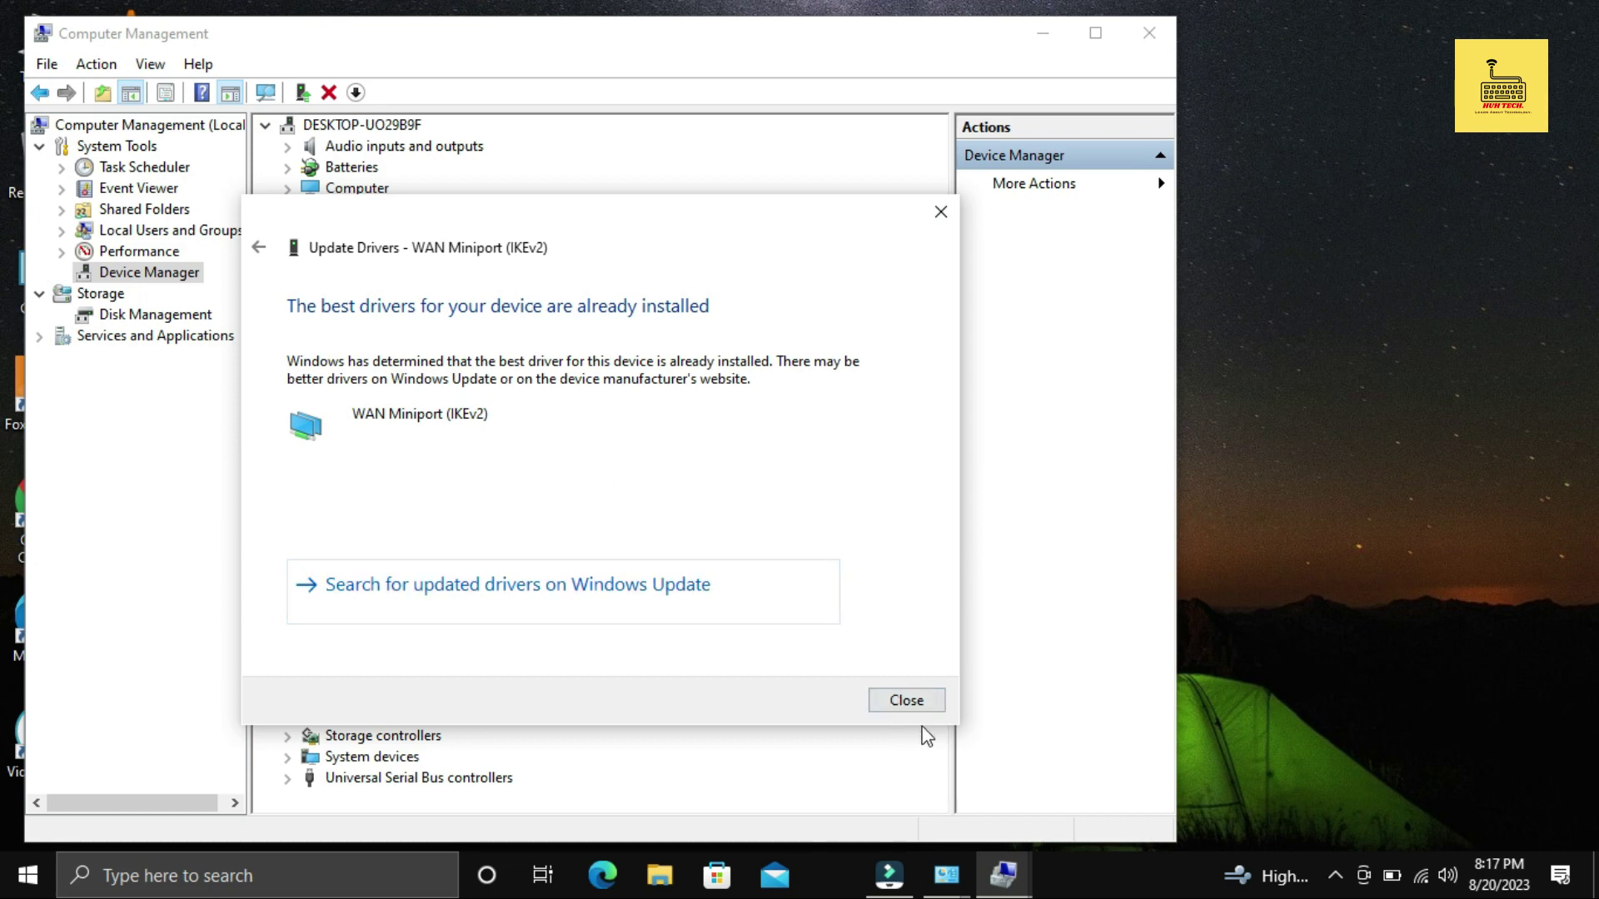
left_click(919, 698)
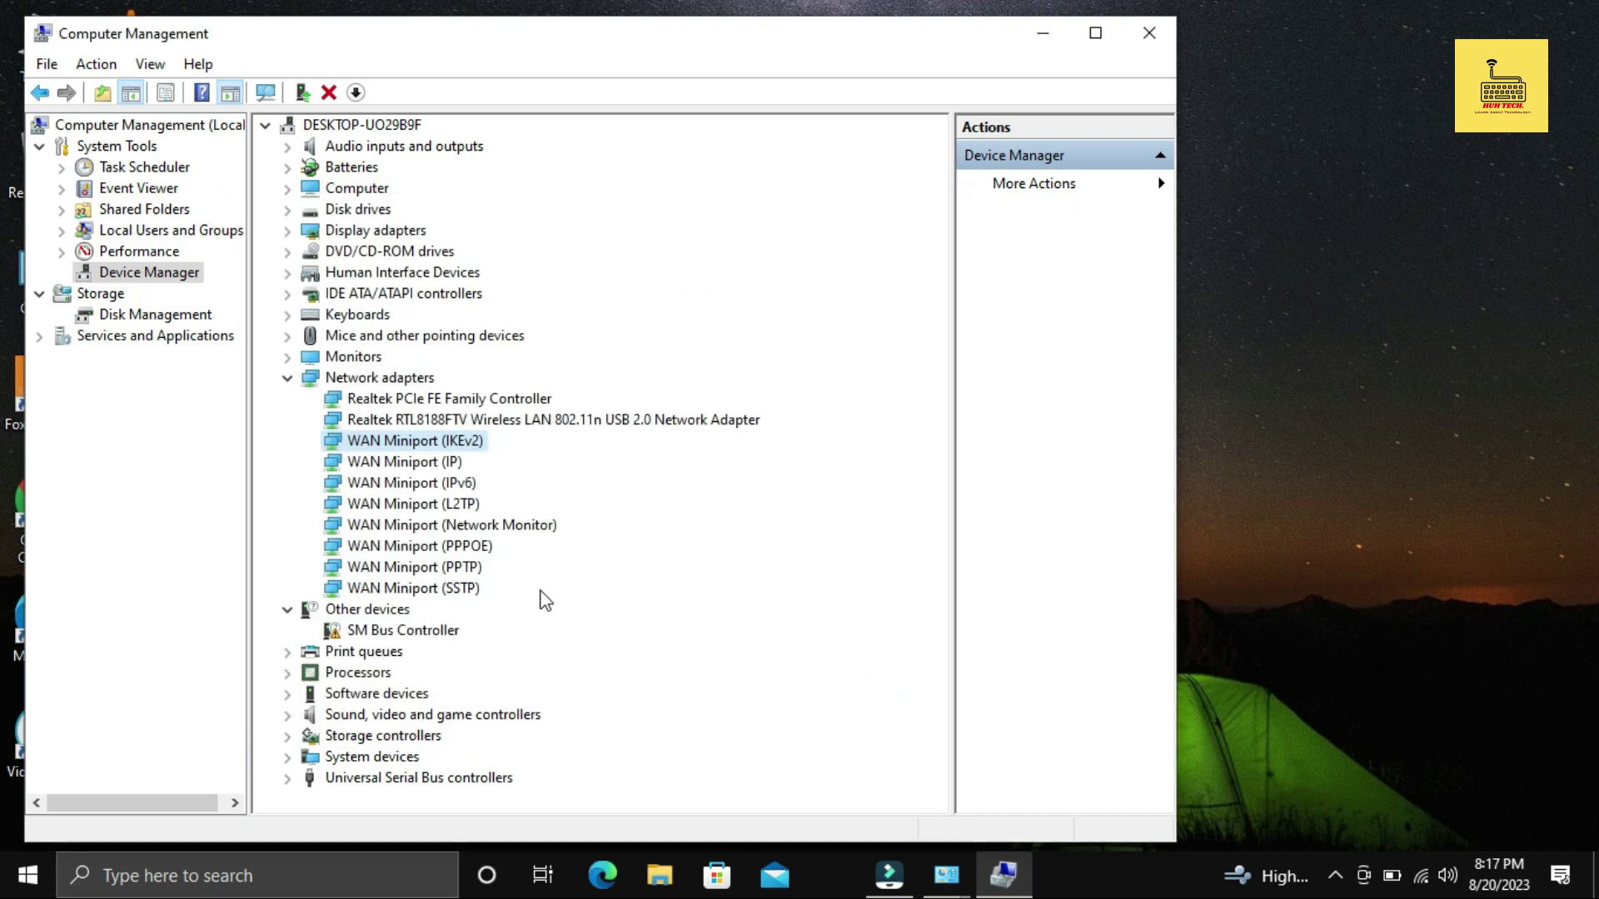
left_click(1158, 30)
right_click(1158, 29)
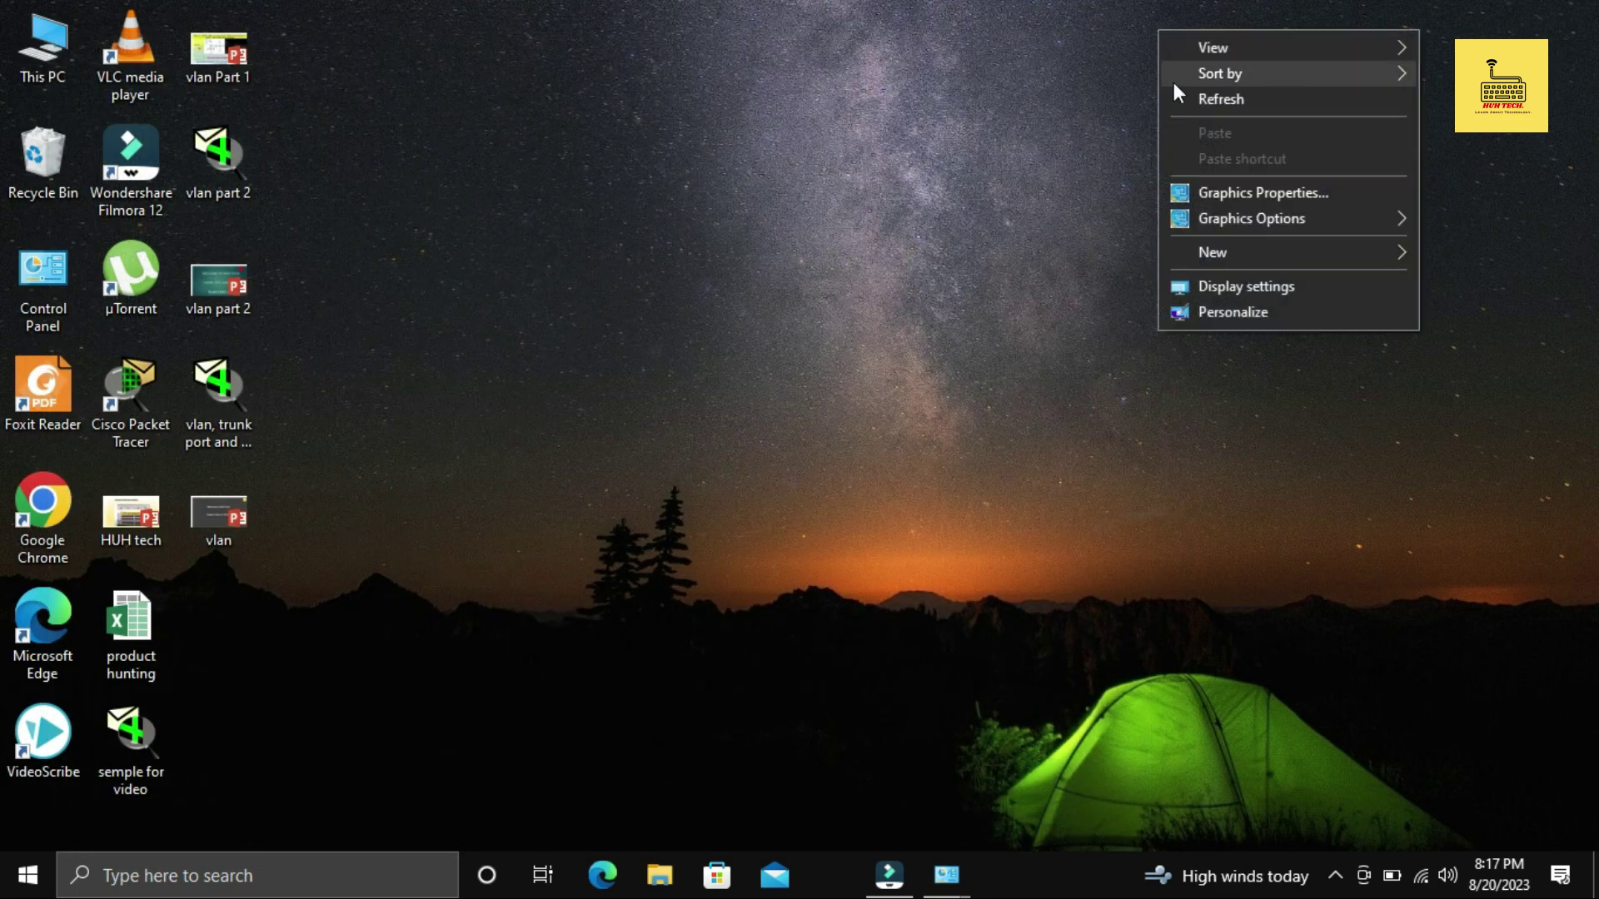
left_click(1176, 94)
right_click(1177, 94)
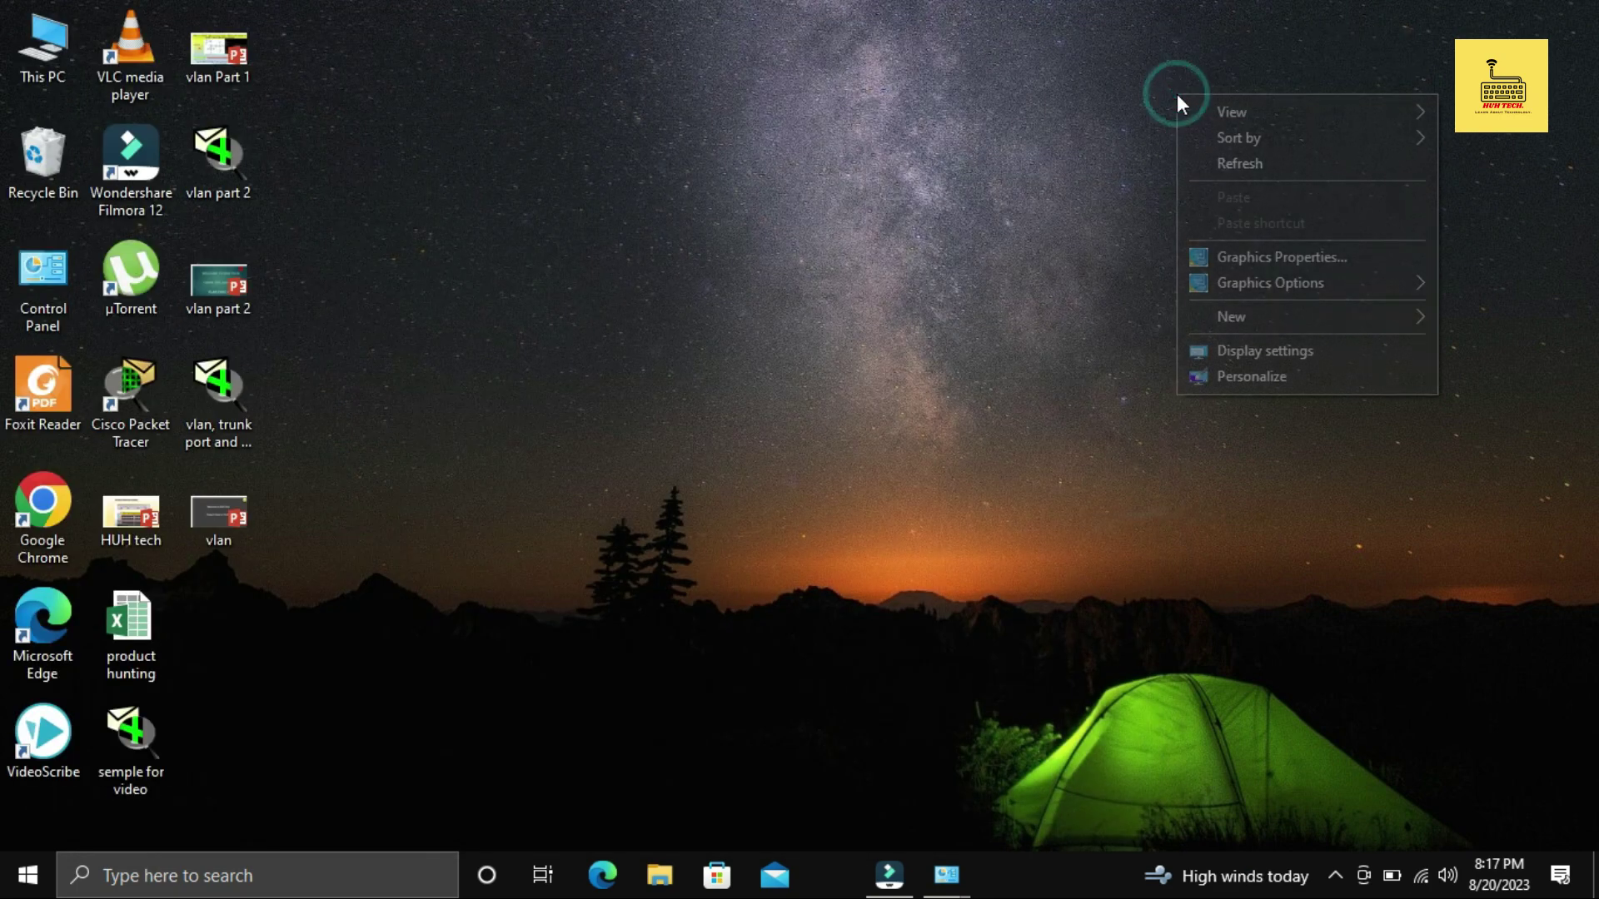
left_click(1194, 161)
right_click(1194, 162)
left_click(1204, 227)
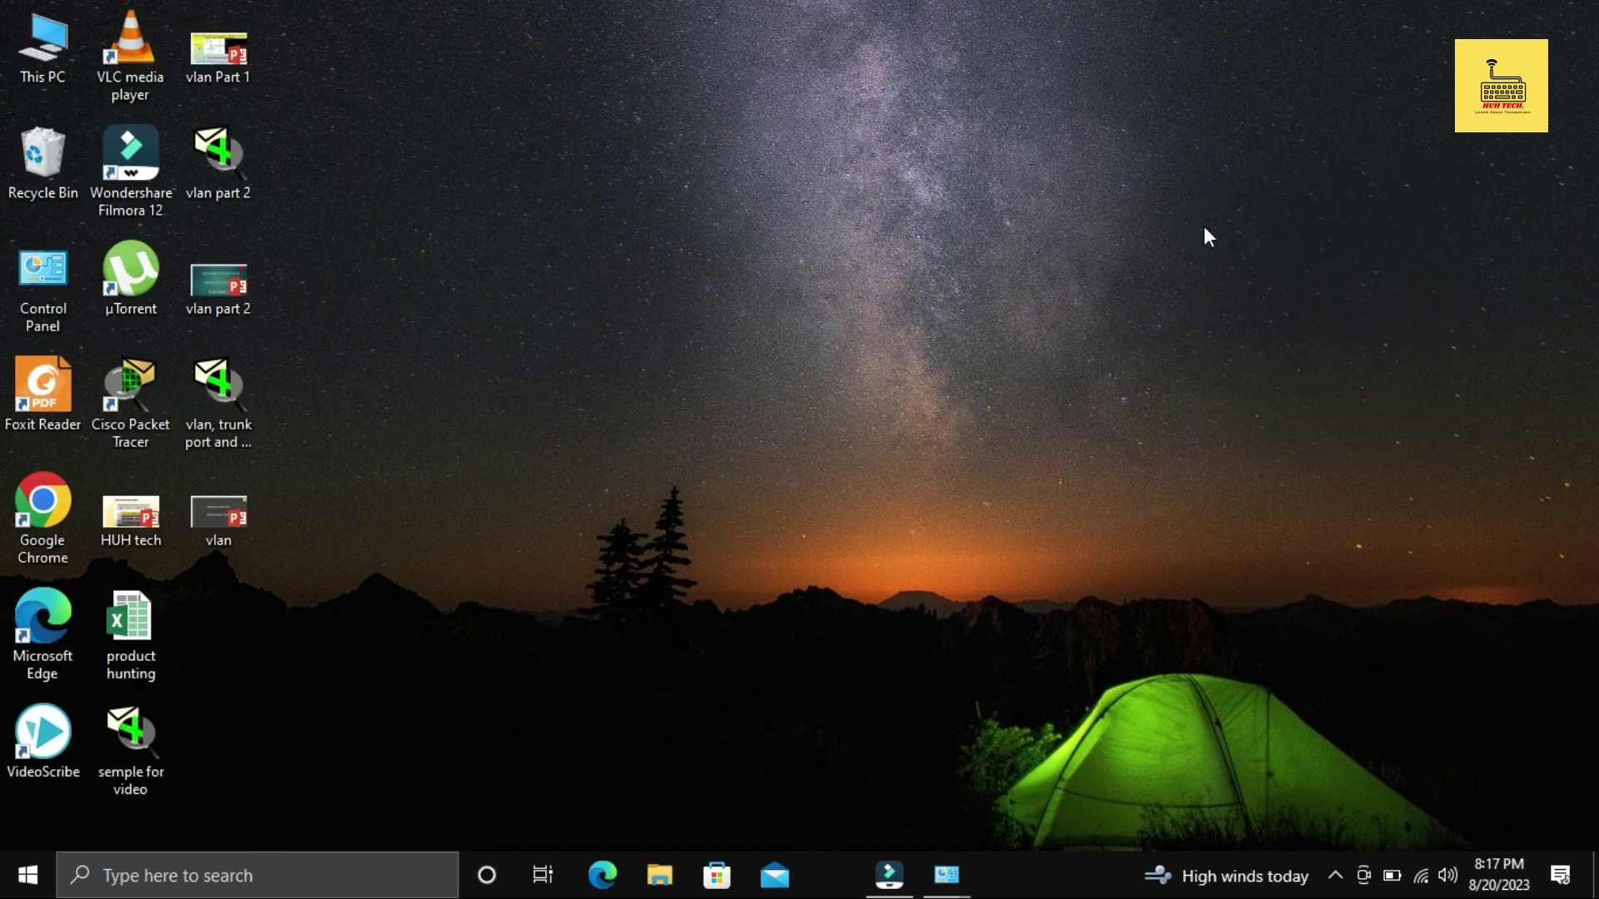
right_click(1204, 227)
left_click(1224, 296)
right_click(1225, 301)
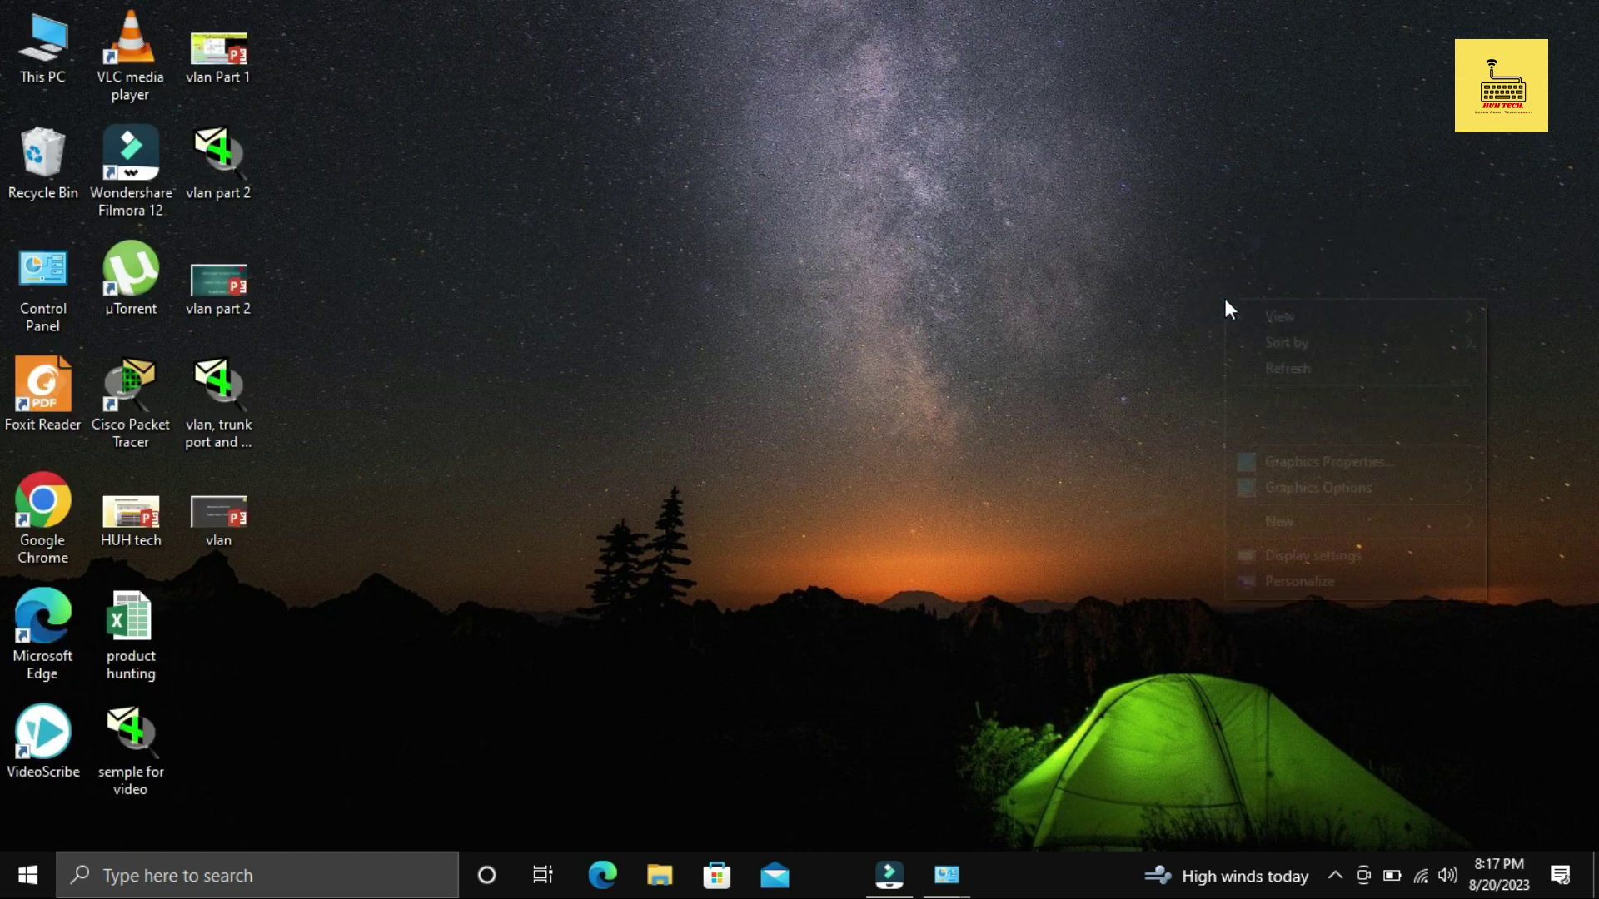
left_click(1265, 364)
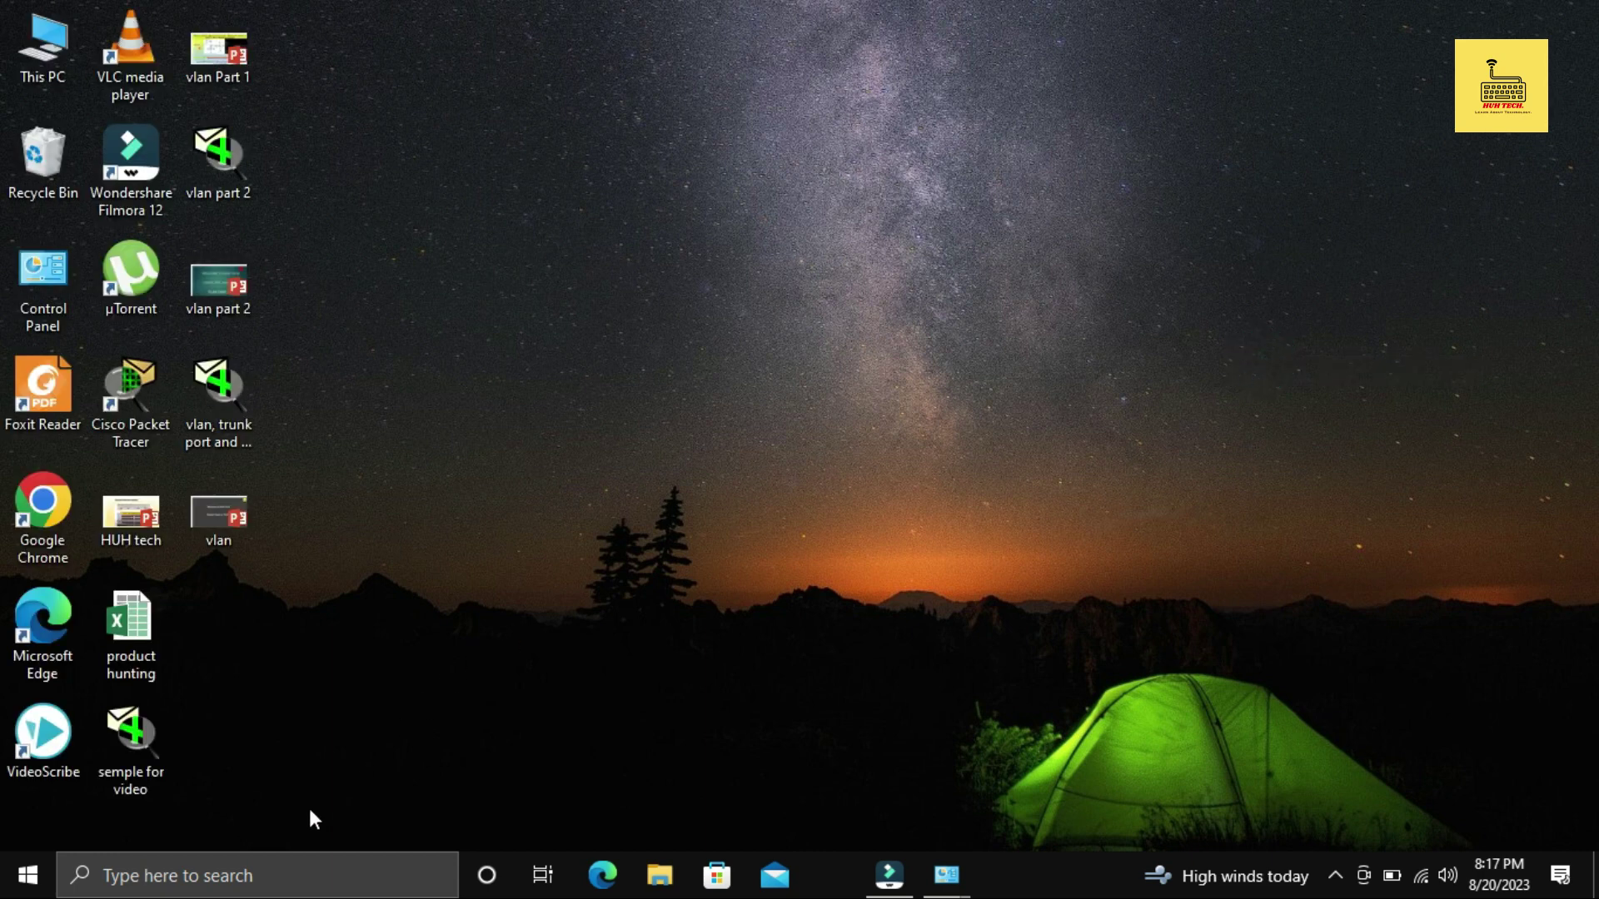
Search Windows for "windows" and open Windows Security from the results.
left_click(268, 876)
type("windows")
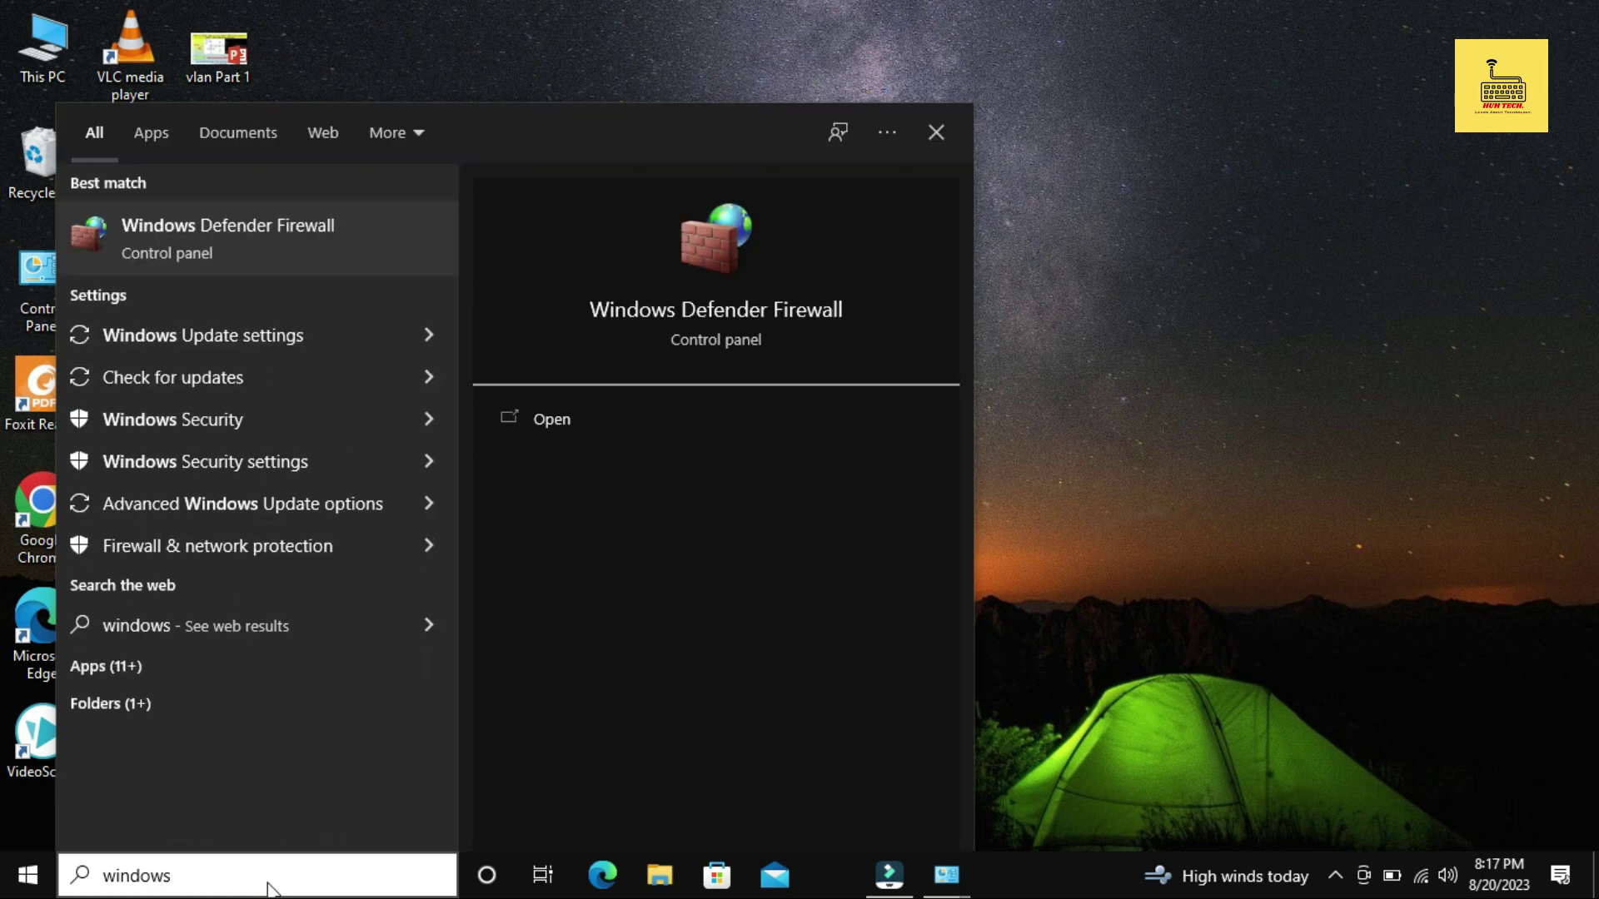
left_click(216, 432)
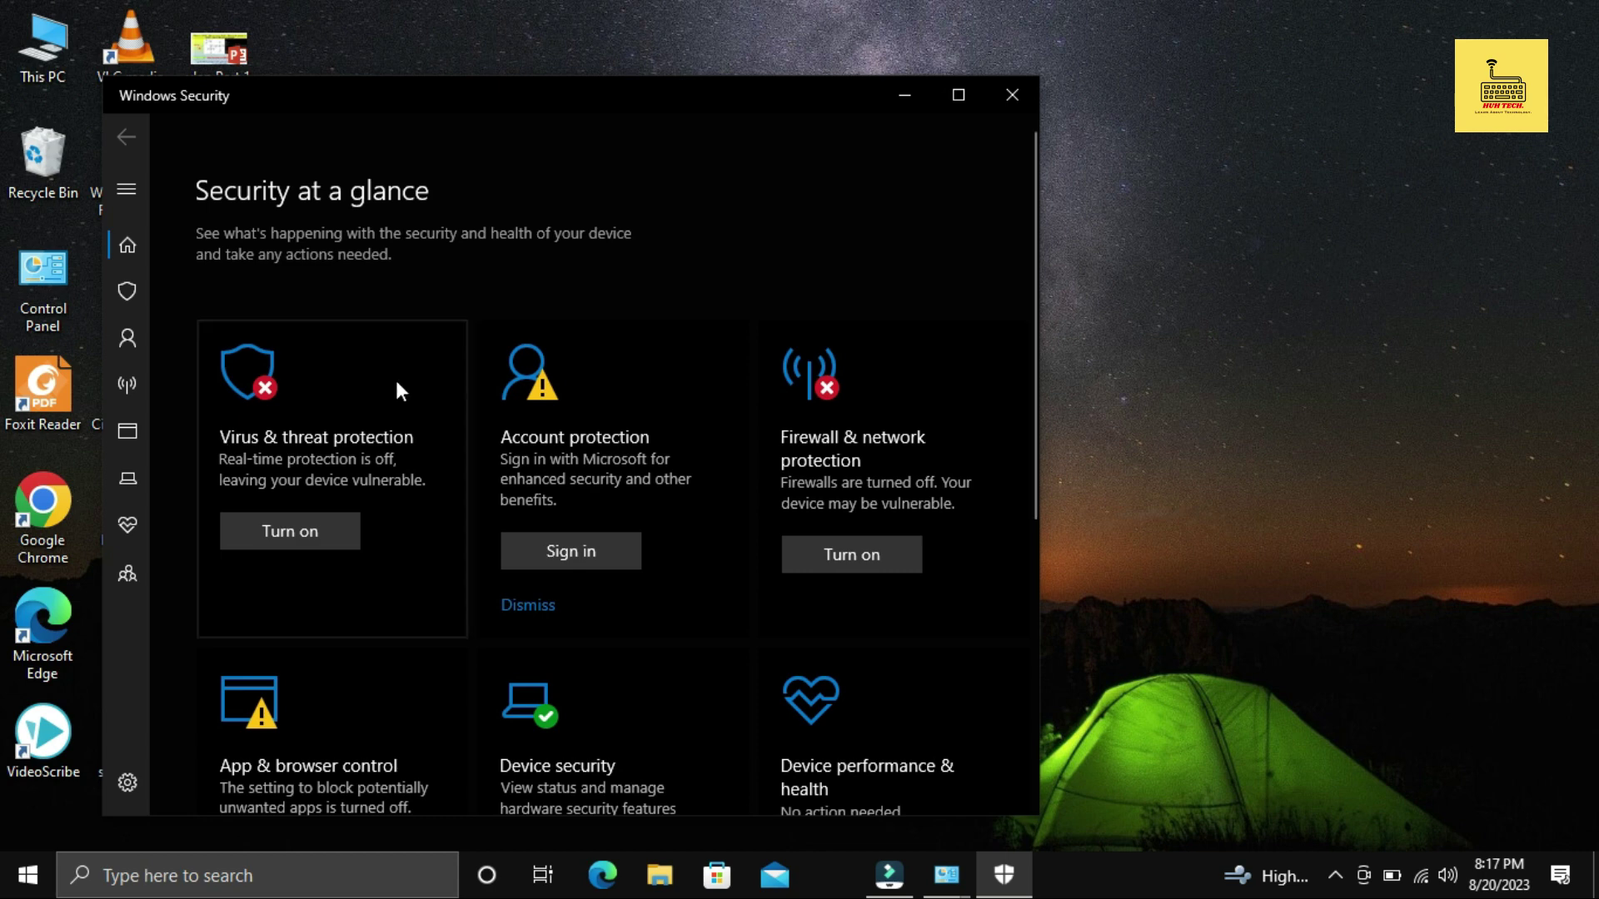
Open the scan options under Virus & threat protection and review the available scan types.
left_click(348, 447)
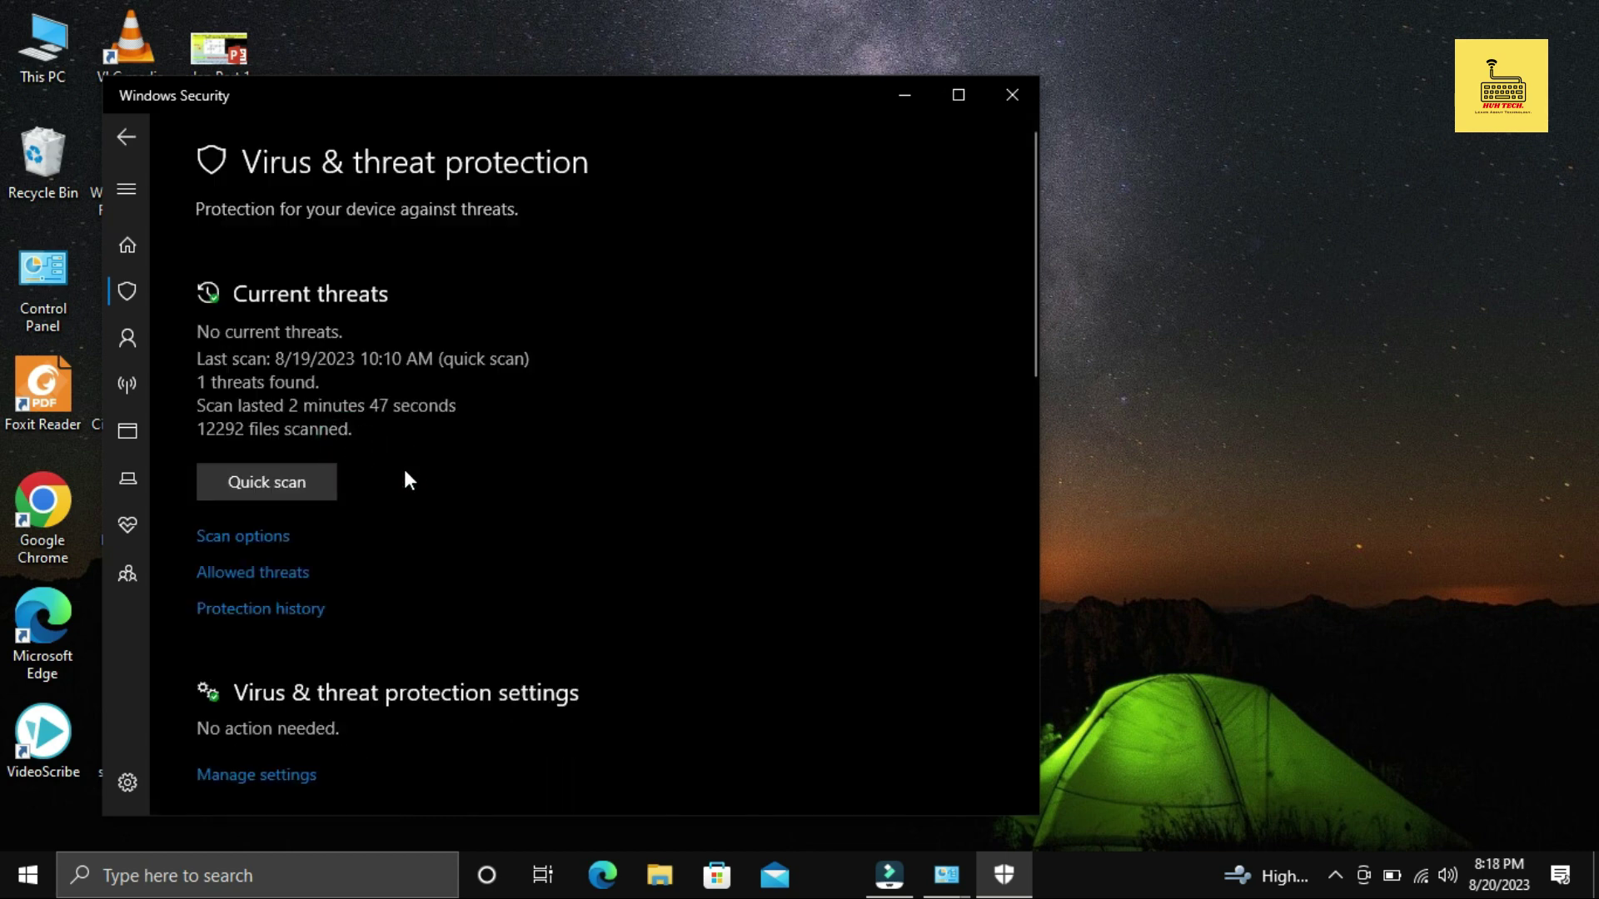
scroll(513, 556, "down", 3)
scroll(514, 563, "up", 1)
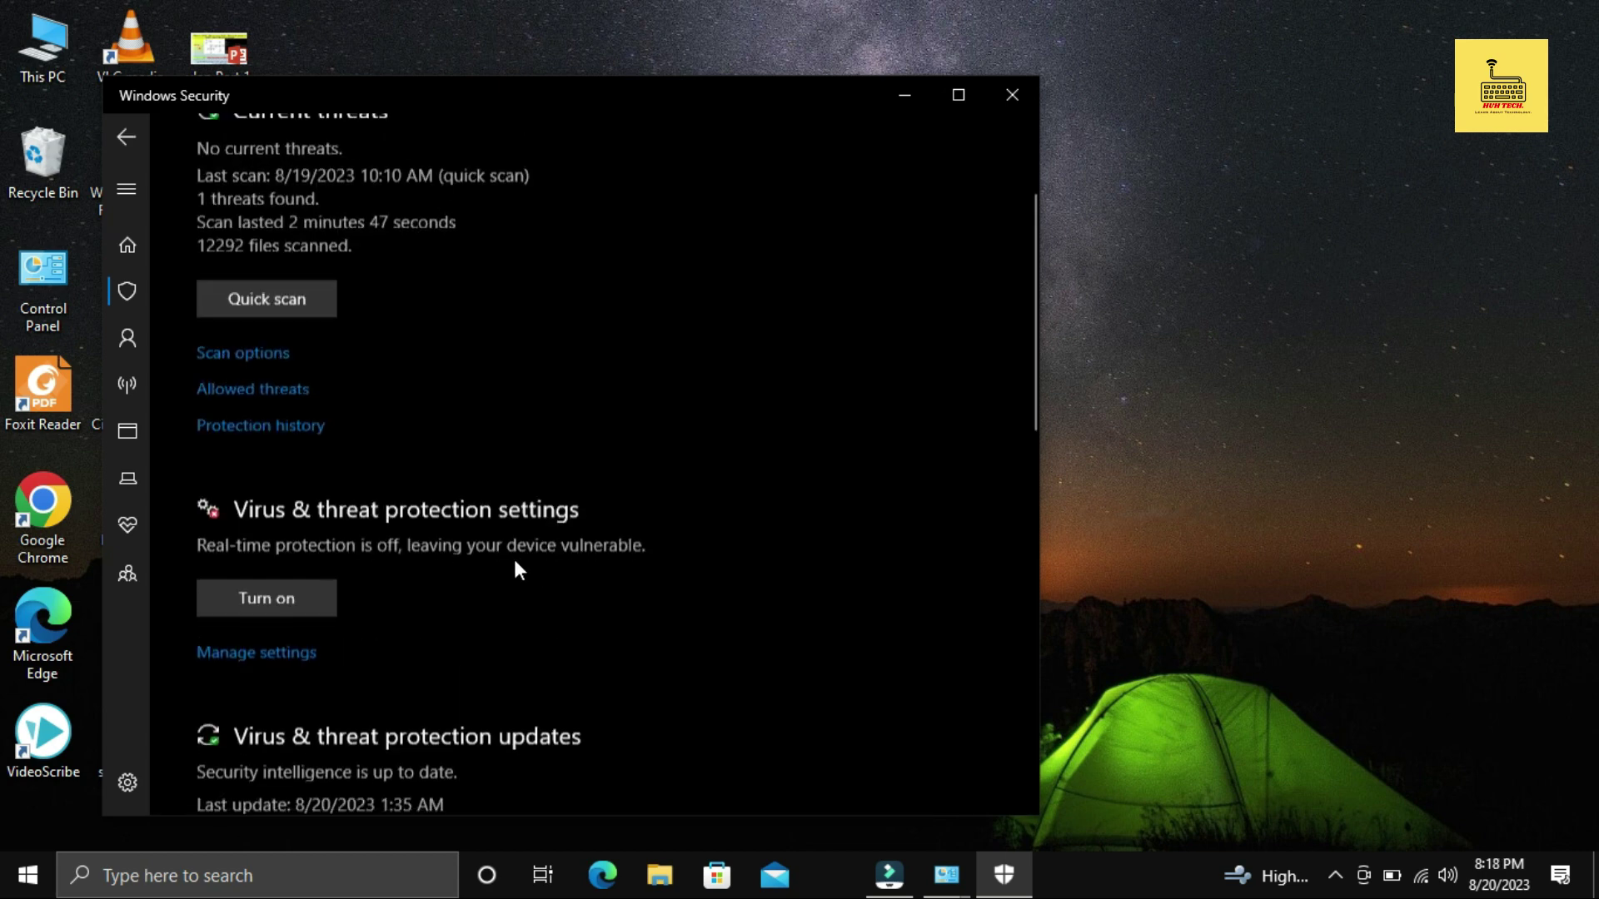
left_click(278, 361)
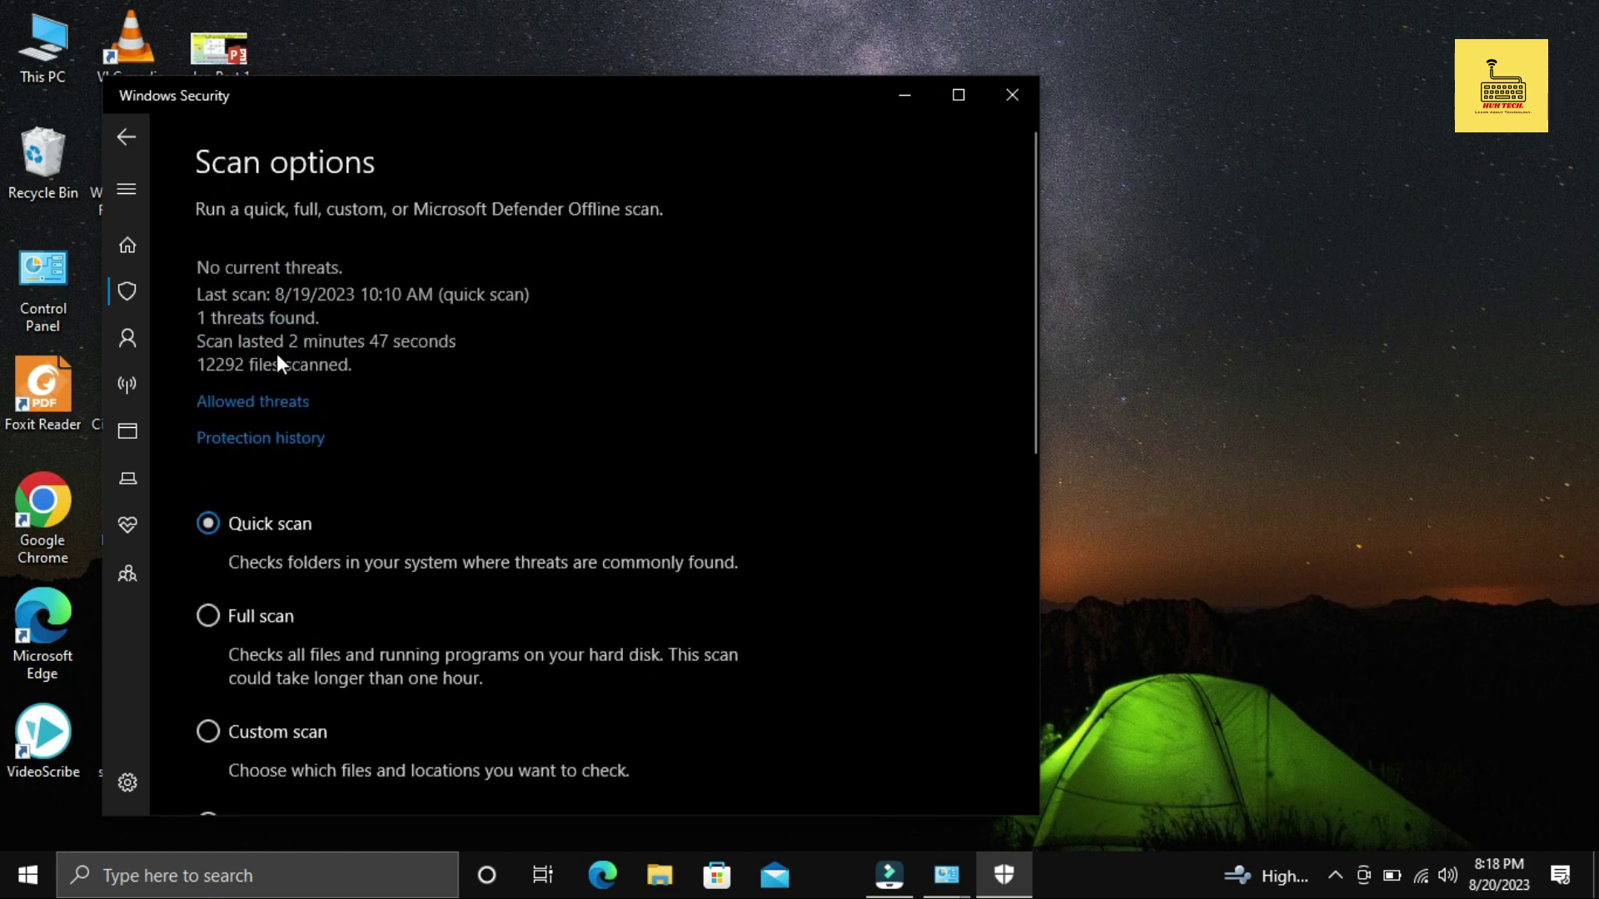
scroll(308, 568, "down", 2)
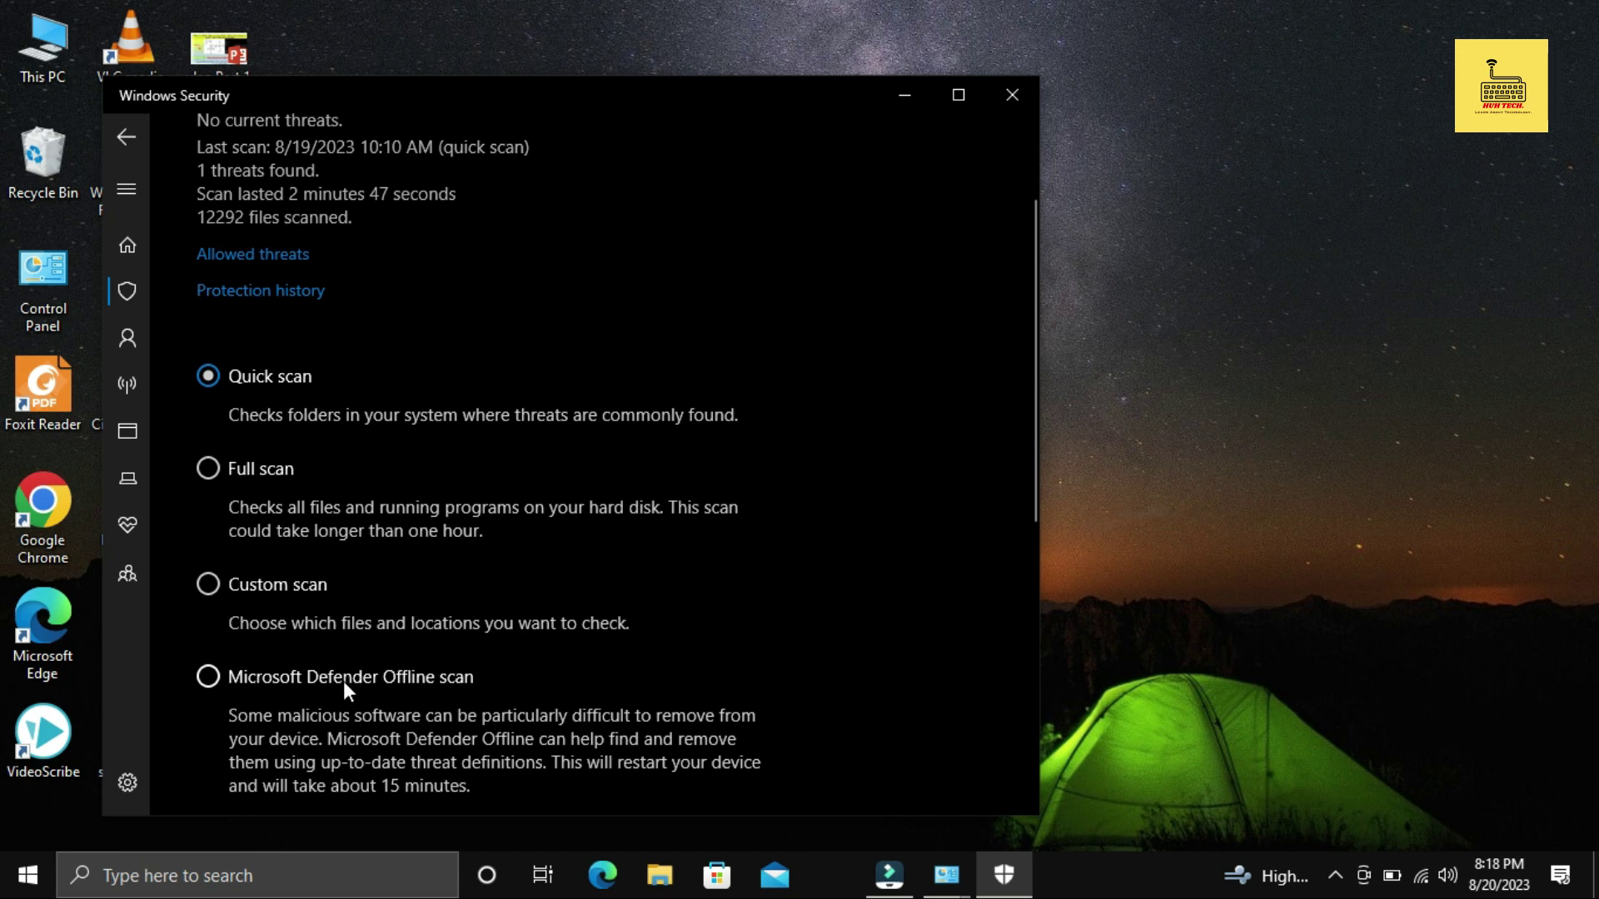
scroll(343, 681, "down", 4)
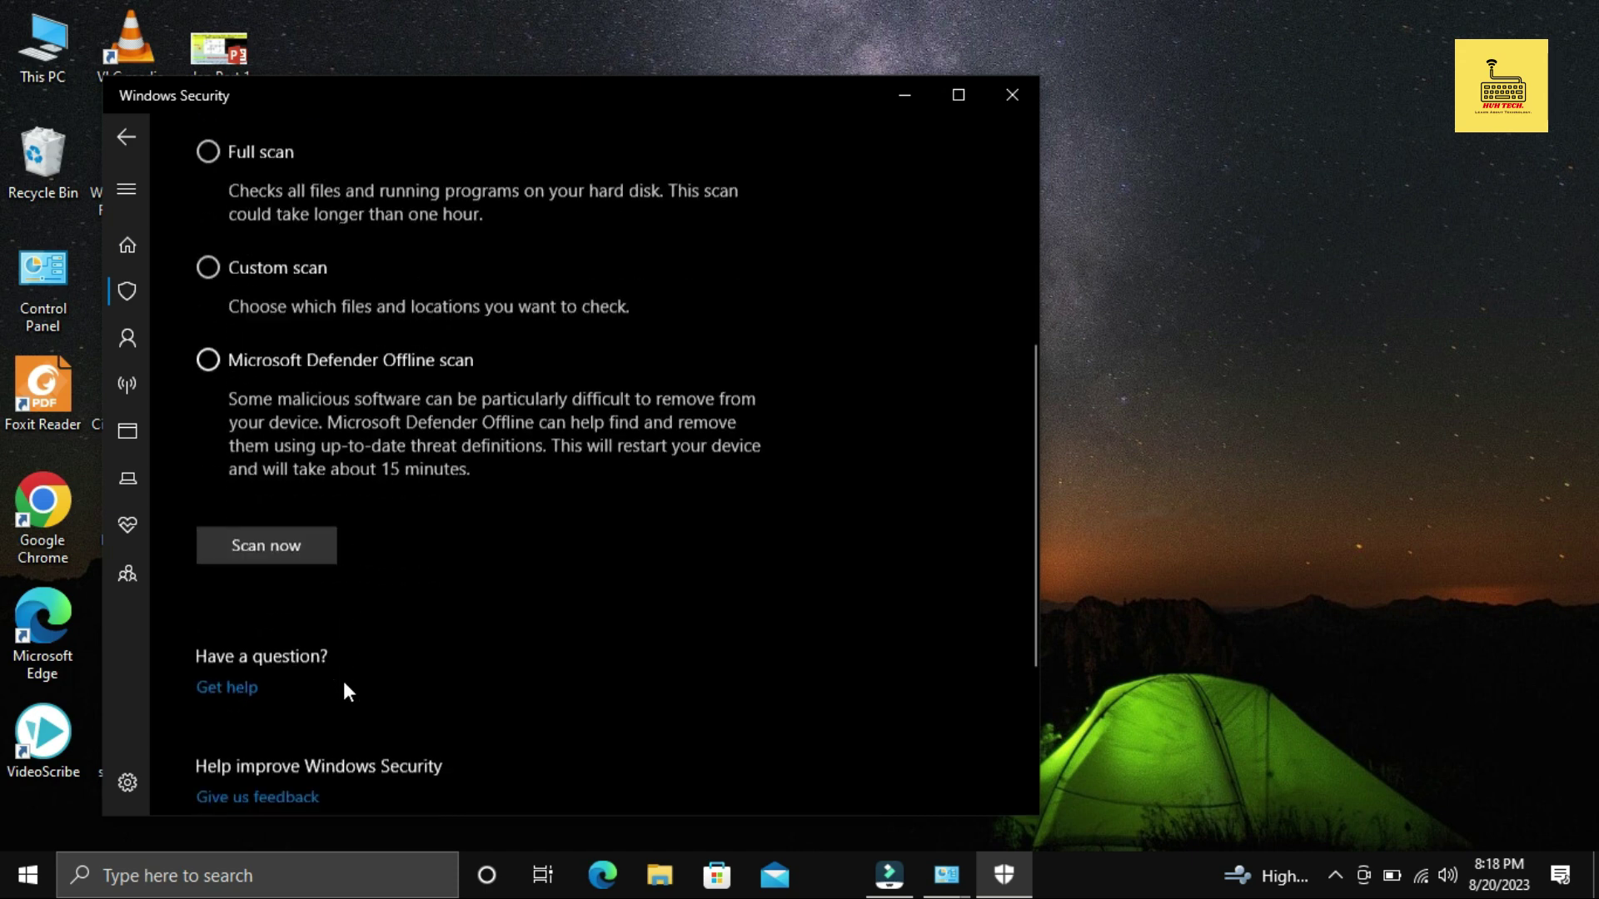
scroll(343, 681, "up", 4)
scroll(343, 682, "down", 3)
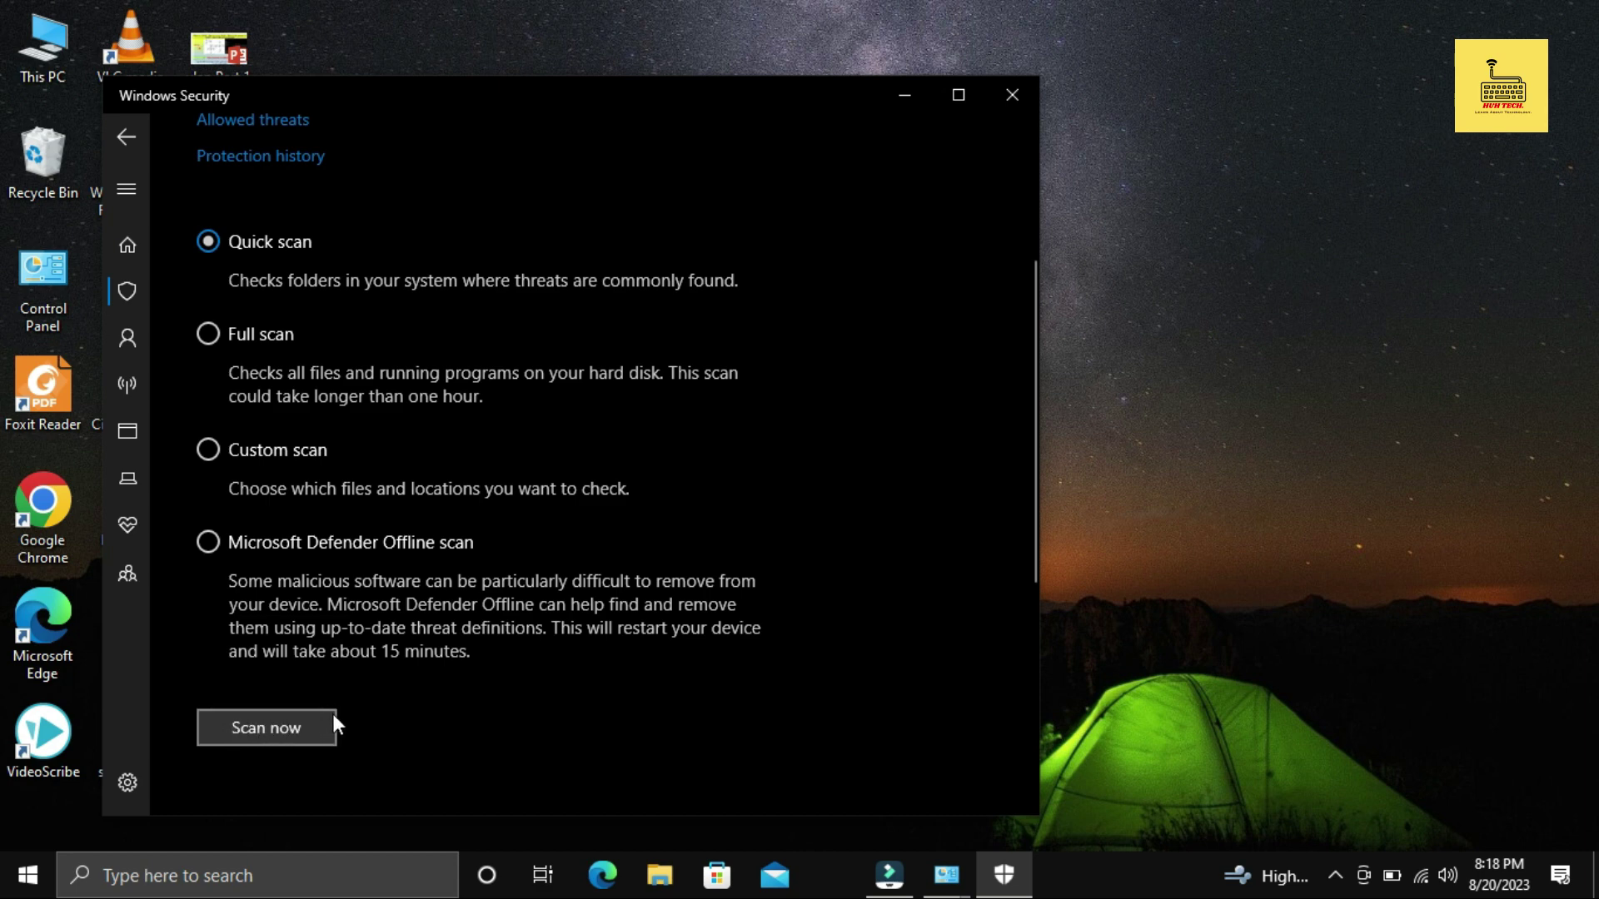
Review the full range of scan options and the last scan's details, and close Windows Security.
scroll(337, 714, "down", 7)
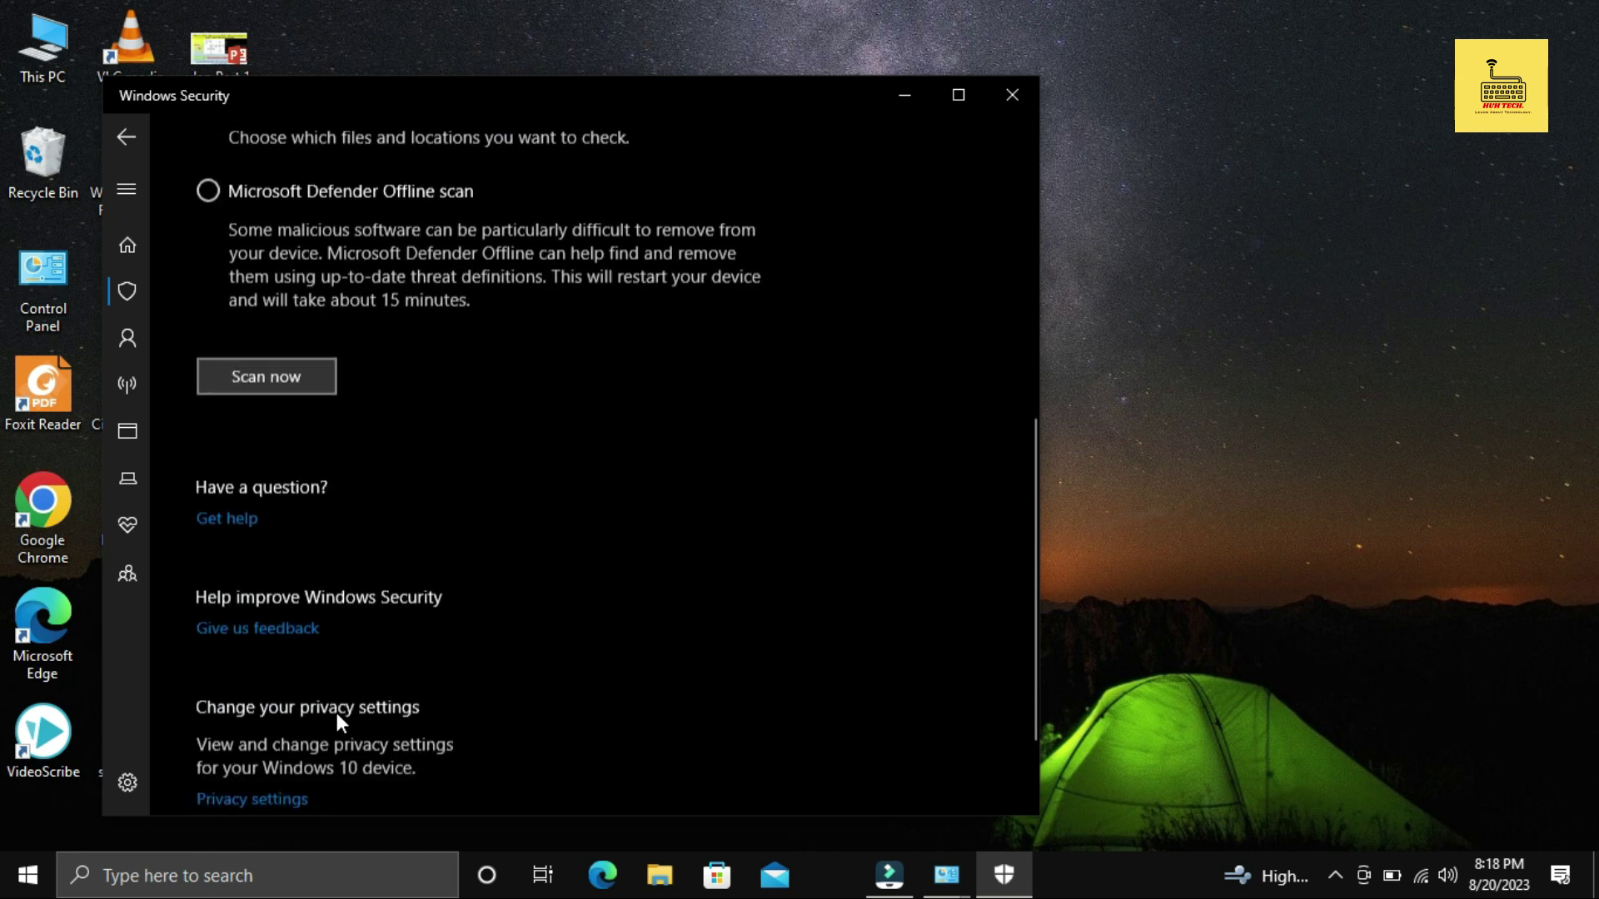
scroll(337, 714, "up", 6)
scroll(336, 713, "up", 3)
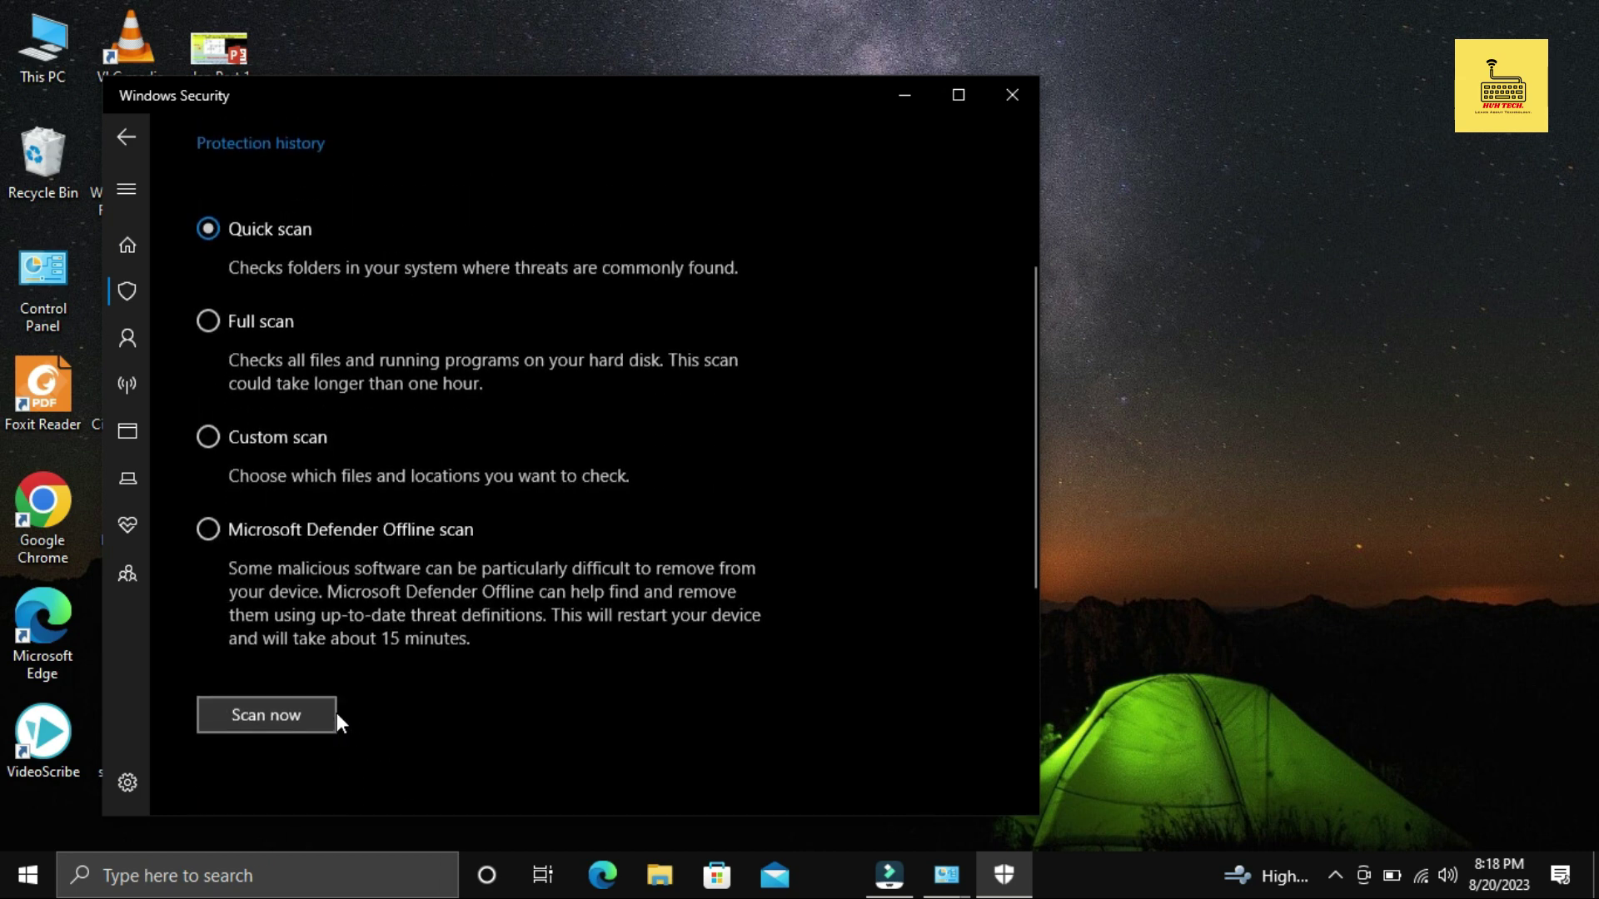
scroll(336, 713, "down", 3)
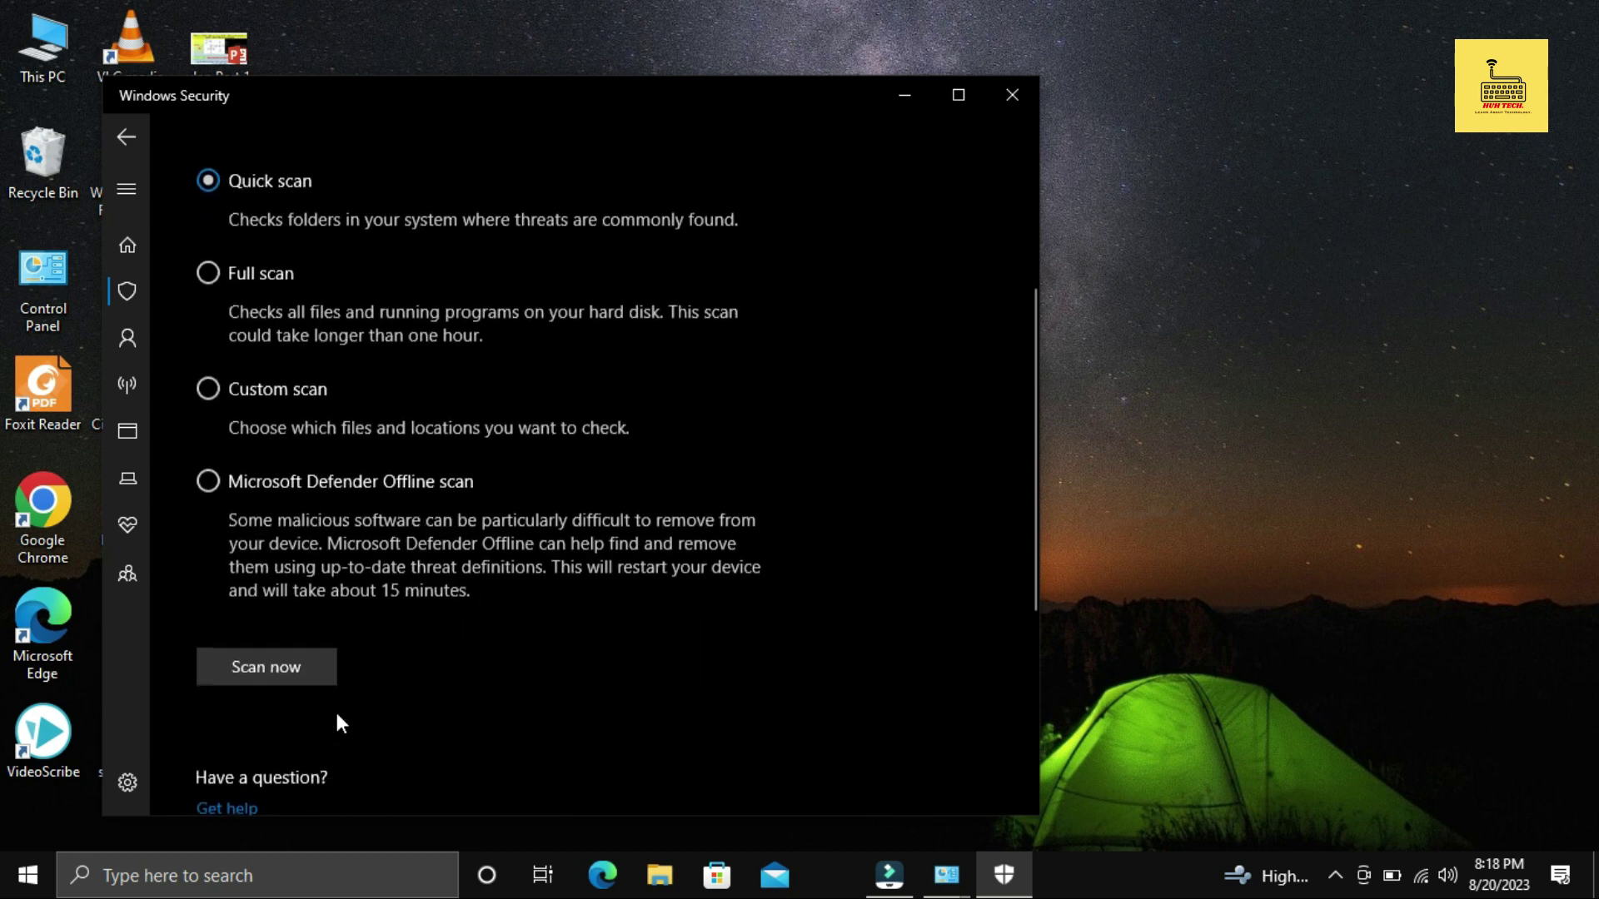
scroll(336, 710, "up", 4)
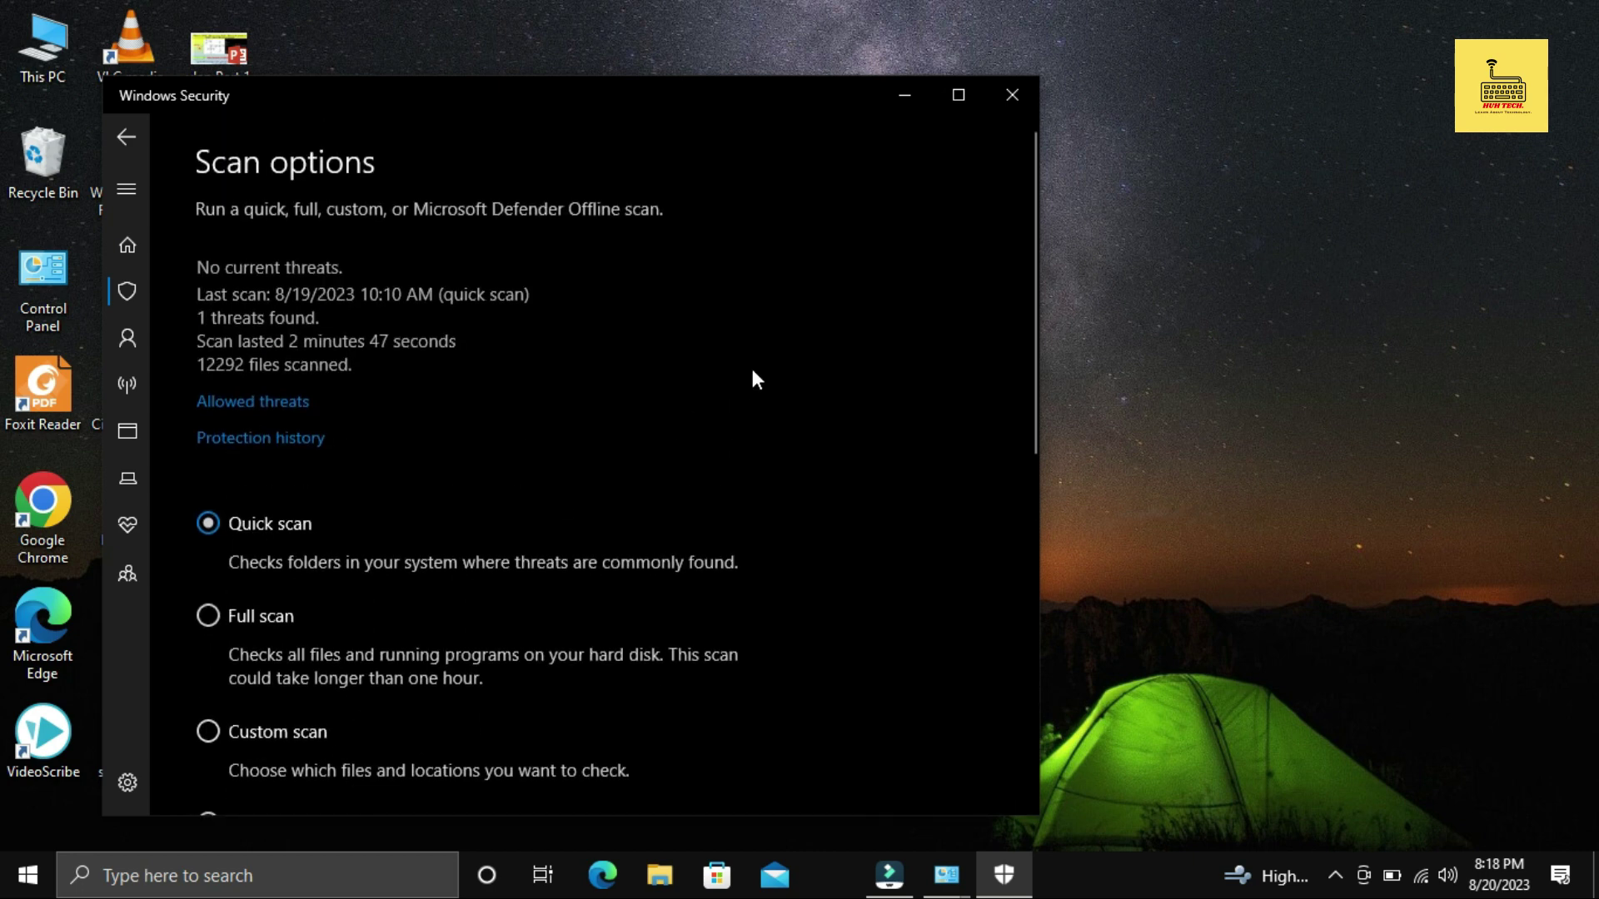
left_click(1012, 101)
Refresh the desktop three times.
right_click(1011, 101)
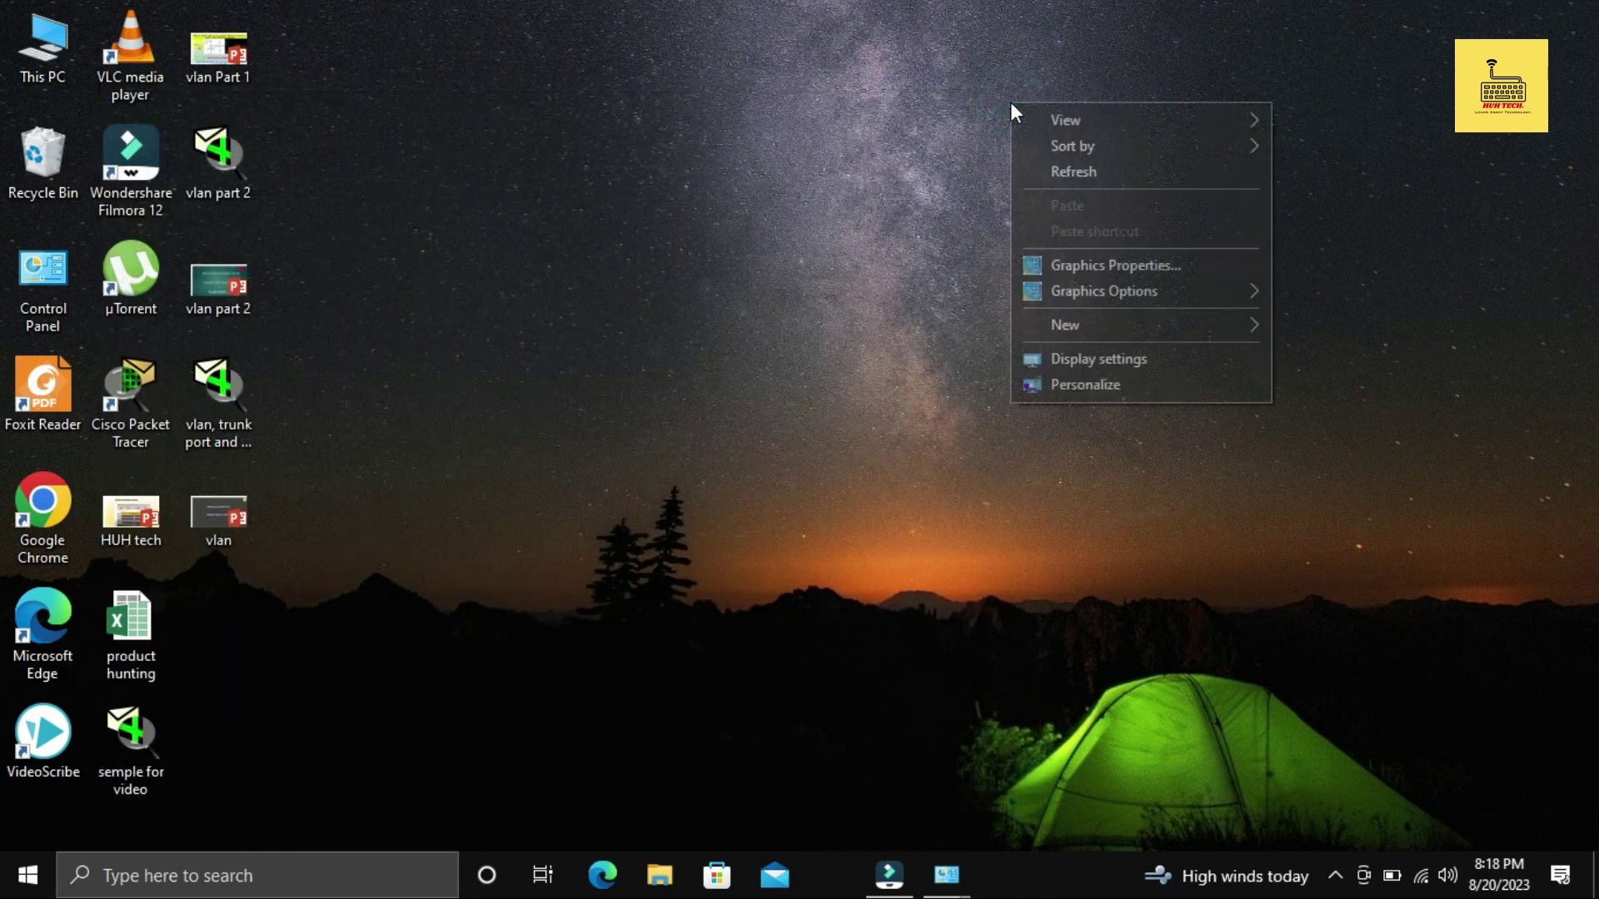
left_click(1036, 166)
right_click(1036, 162)
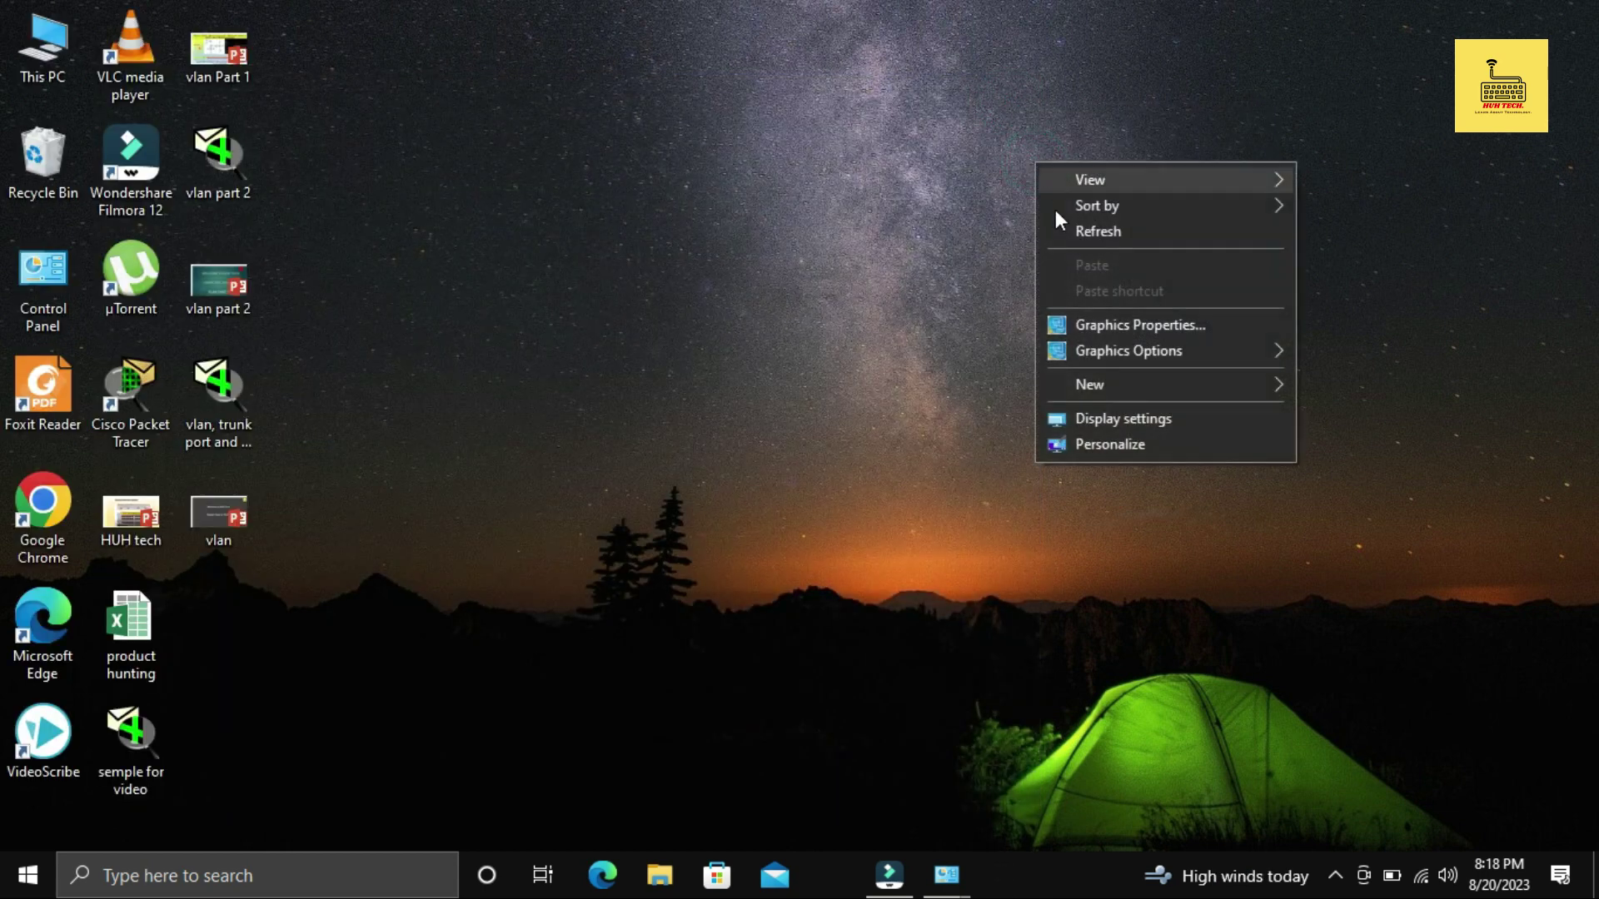
left_click(1061, 231)
right_click(1061, 231)
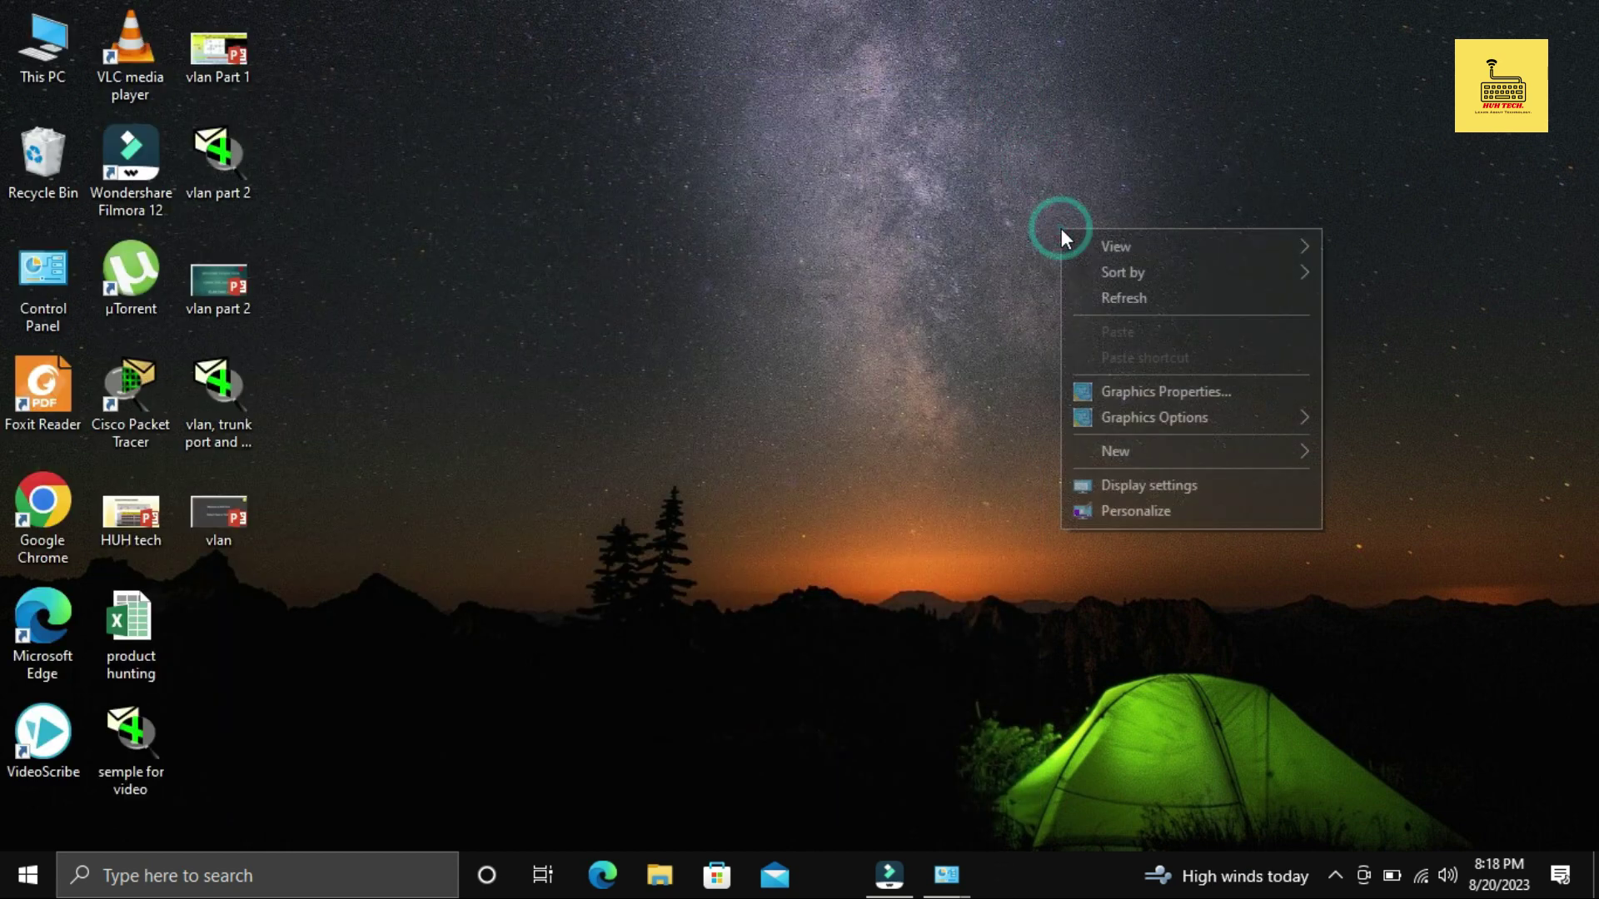
left_click(1091, 302)
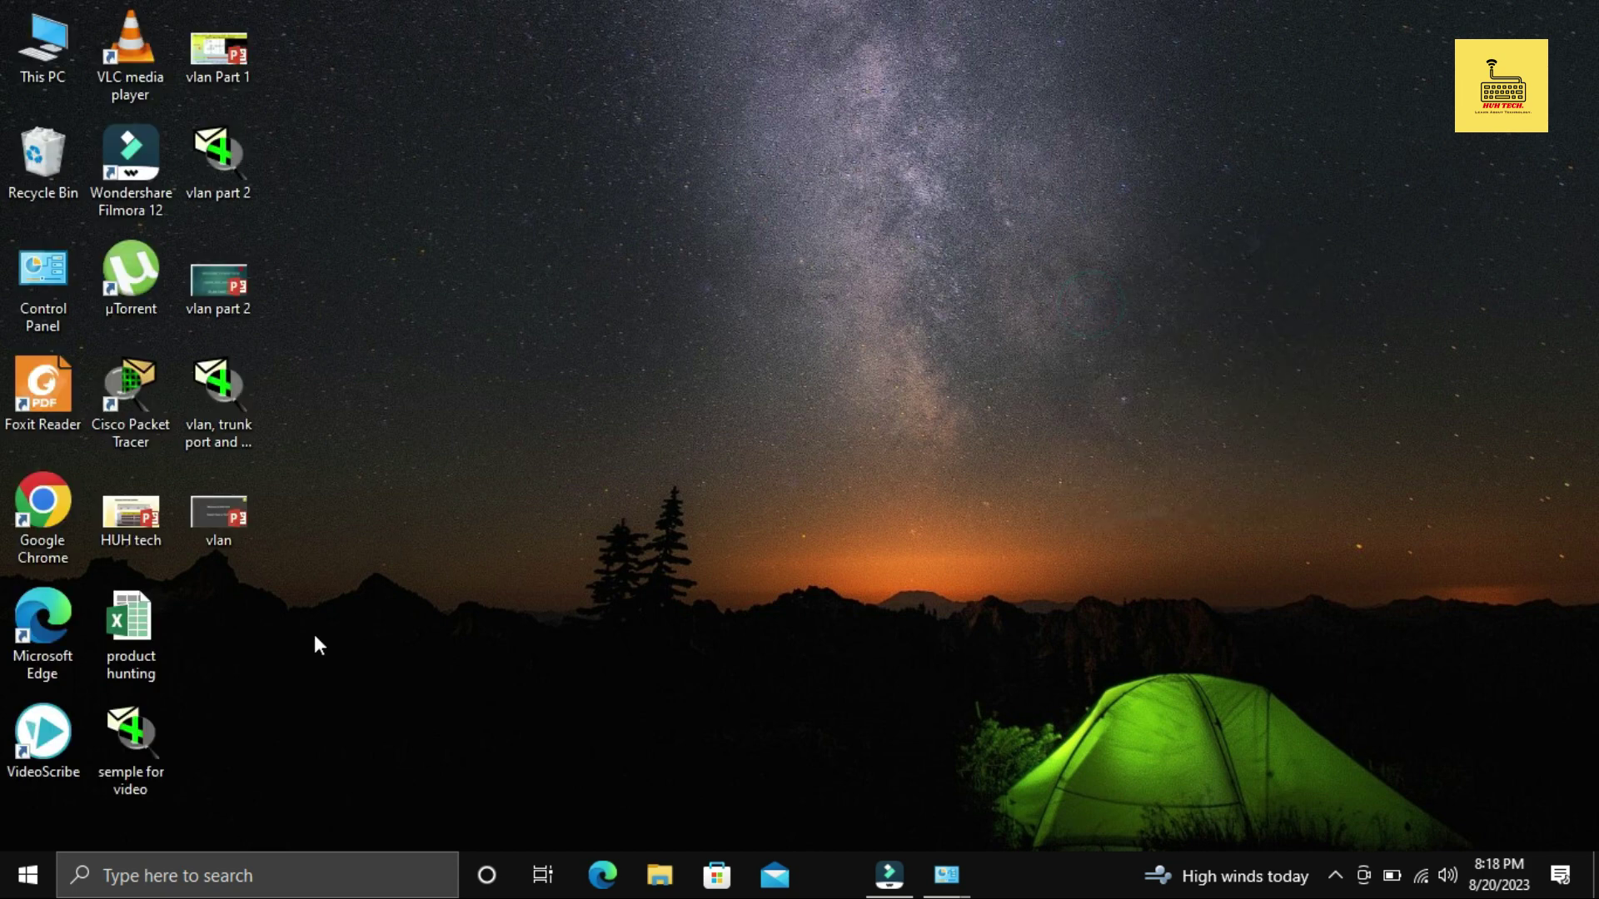
Search Windows for "service", open the Services app and maximize its window.
left_click(325, 876)
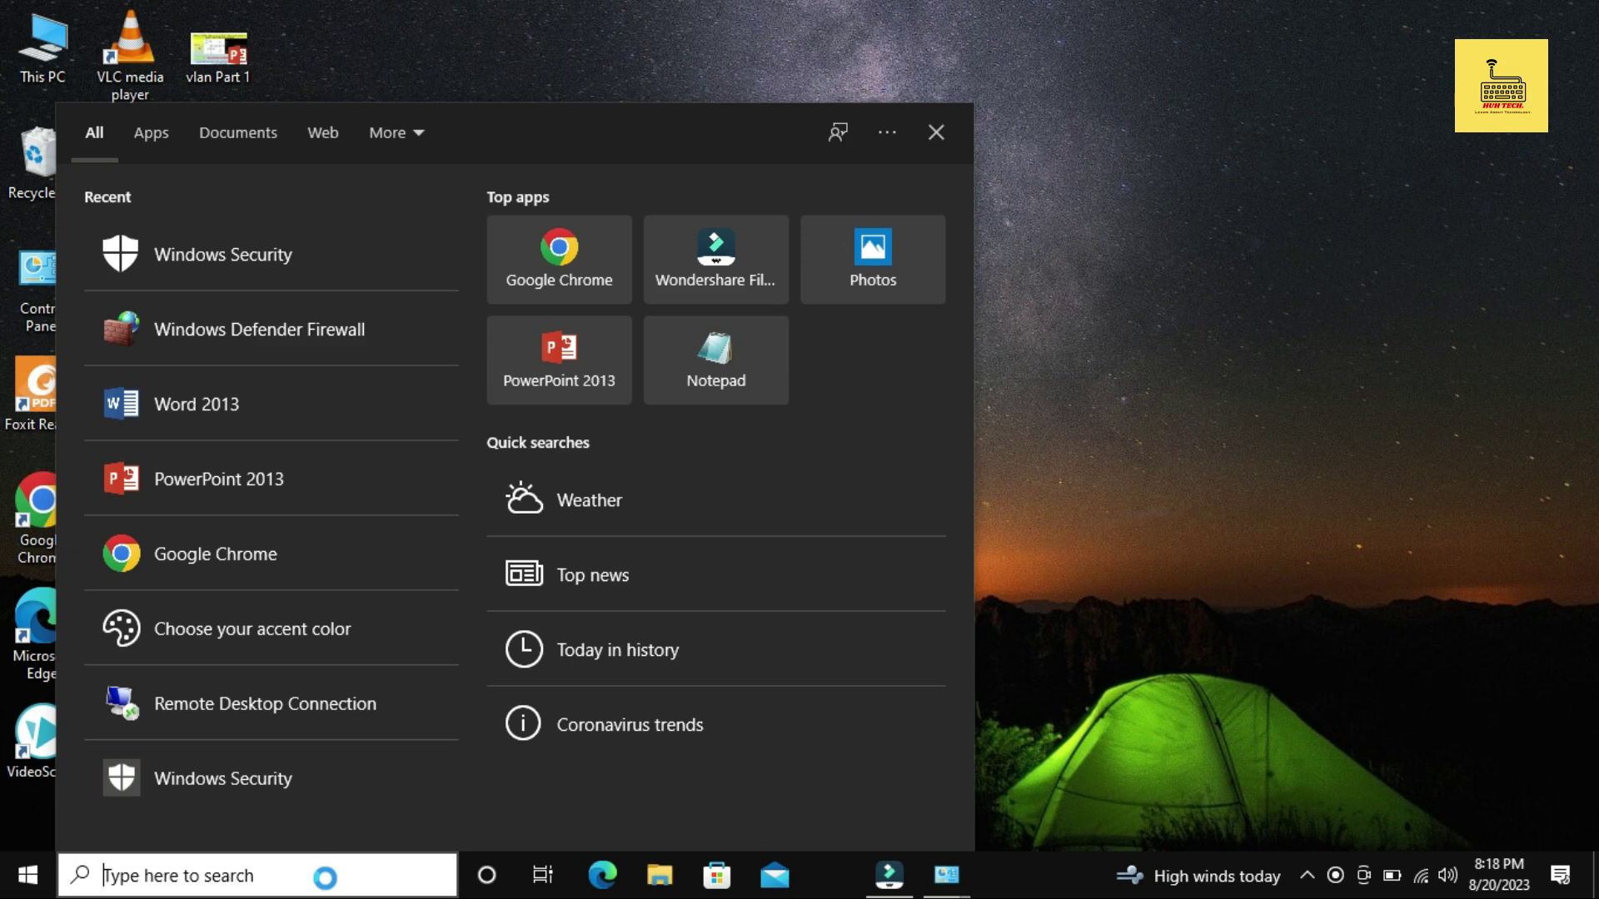
type("service")
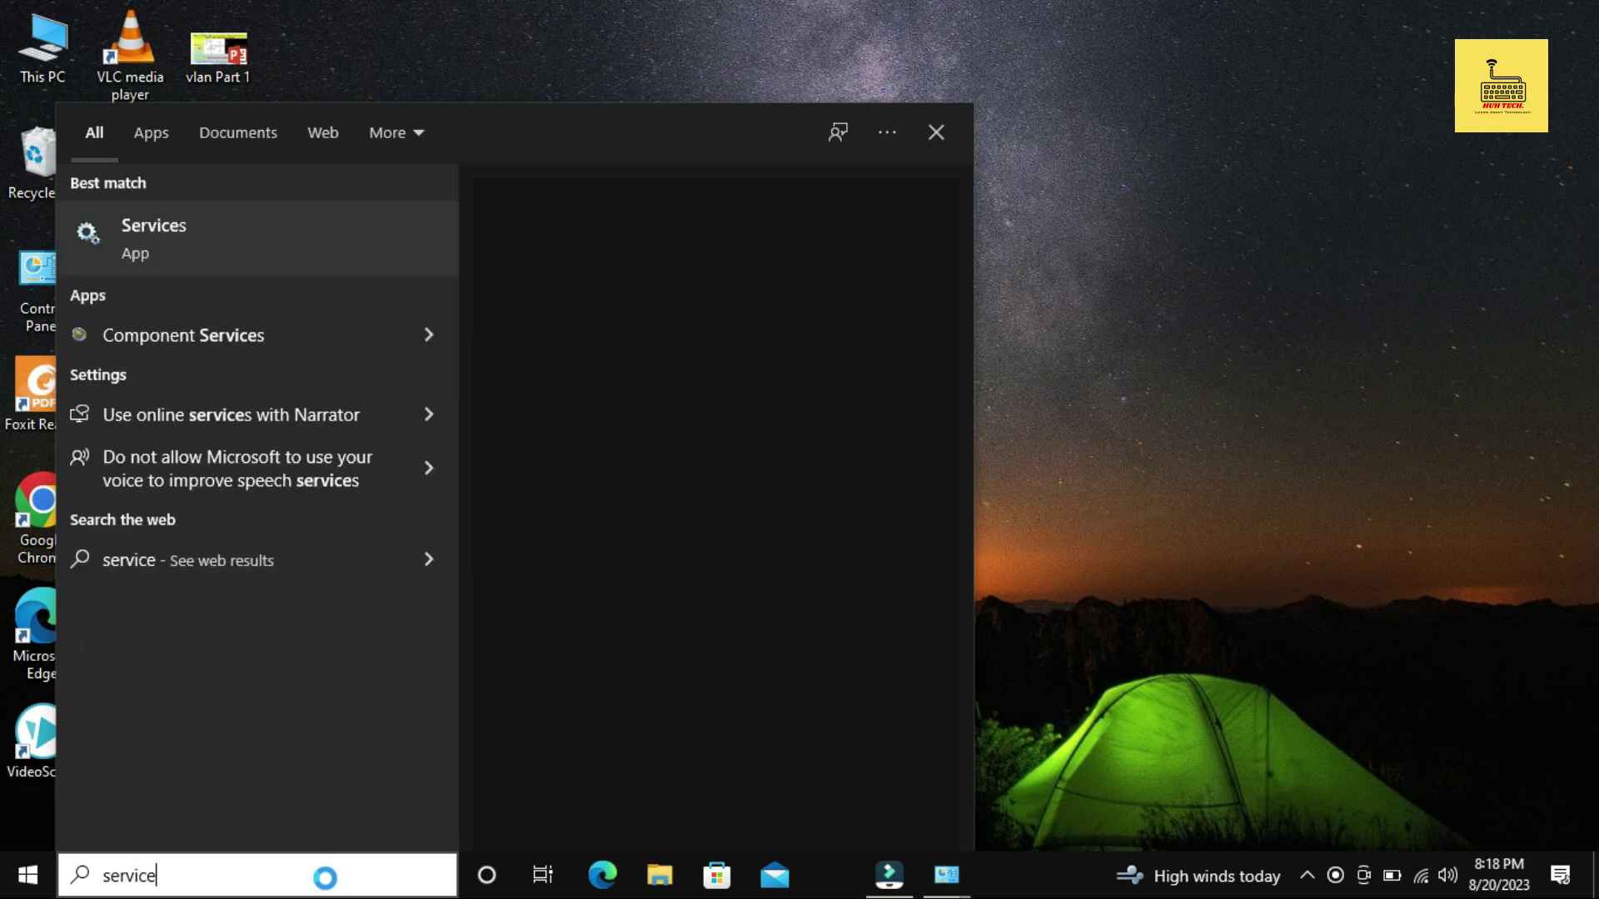
key("Return")
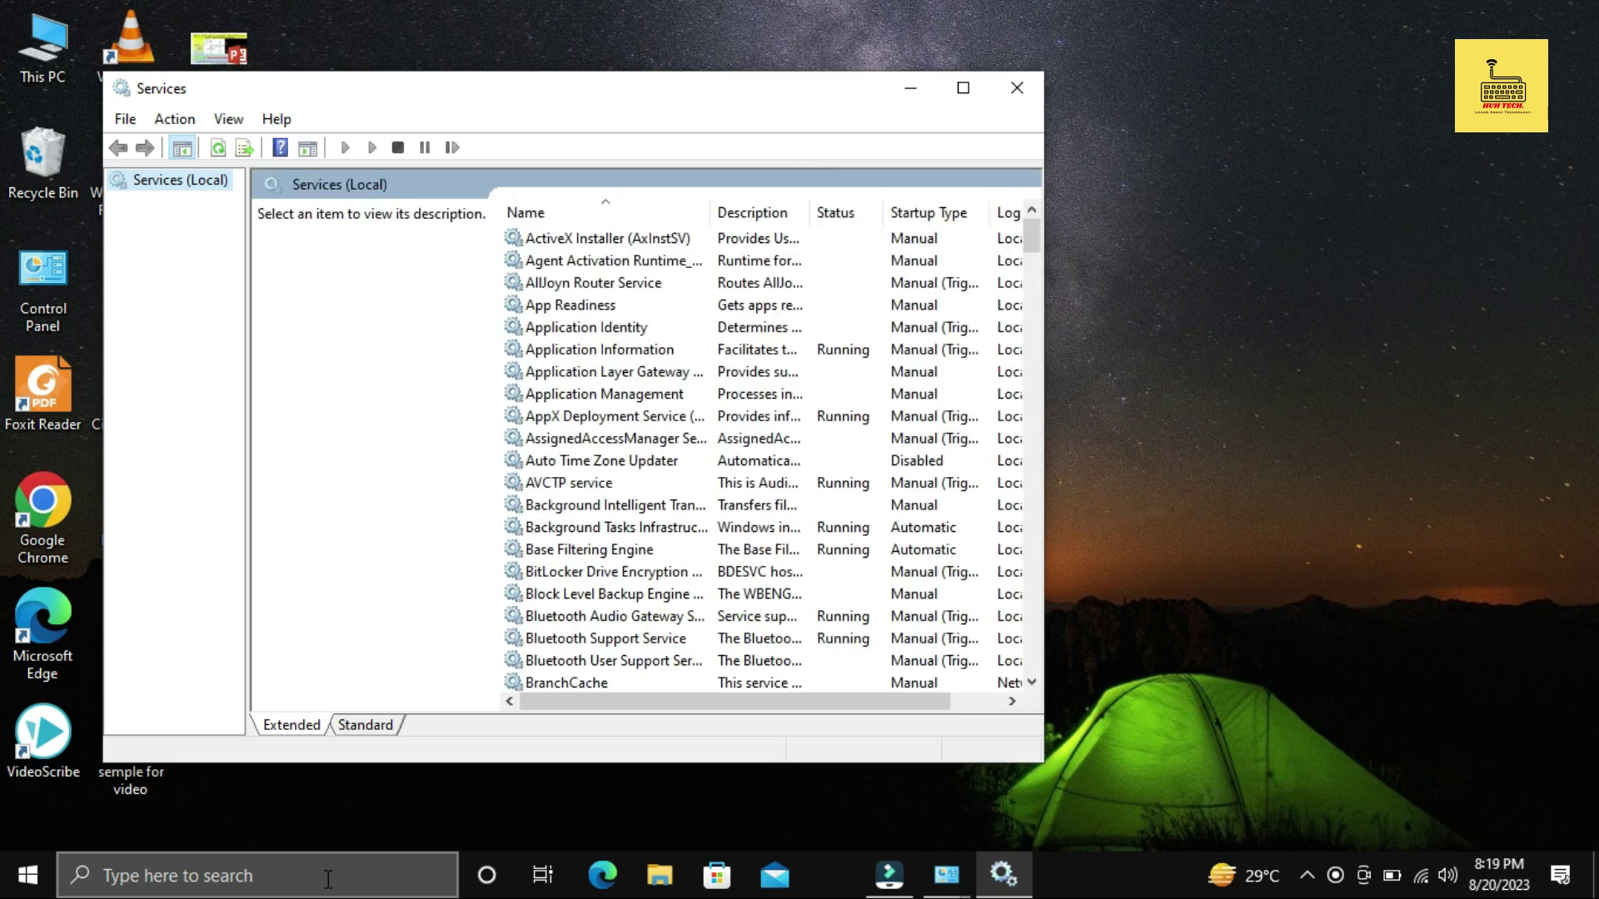
left_click(963, 89)
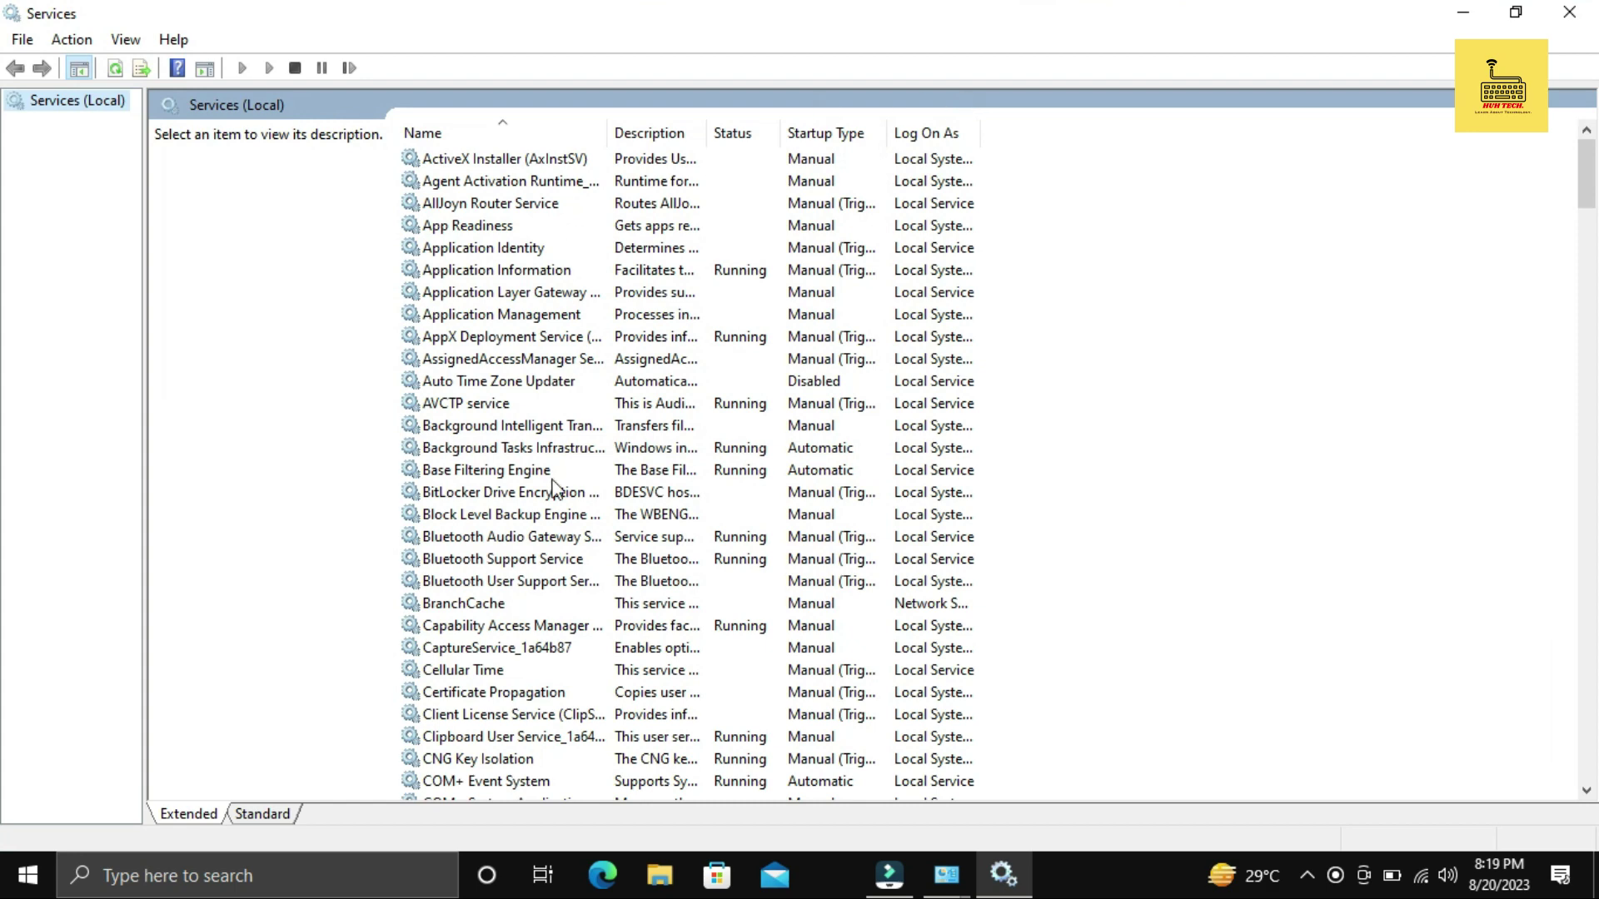
Browse the services list, jumping to the entries starting with W and going down to Windows Update Medic Service.
scroll(556, 500, "down", 12)
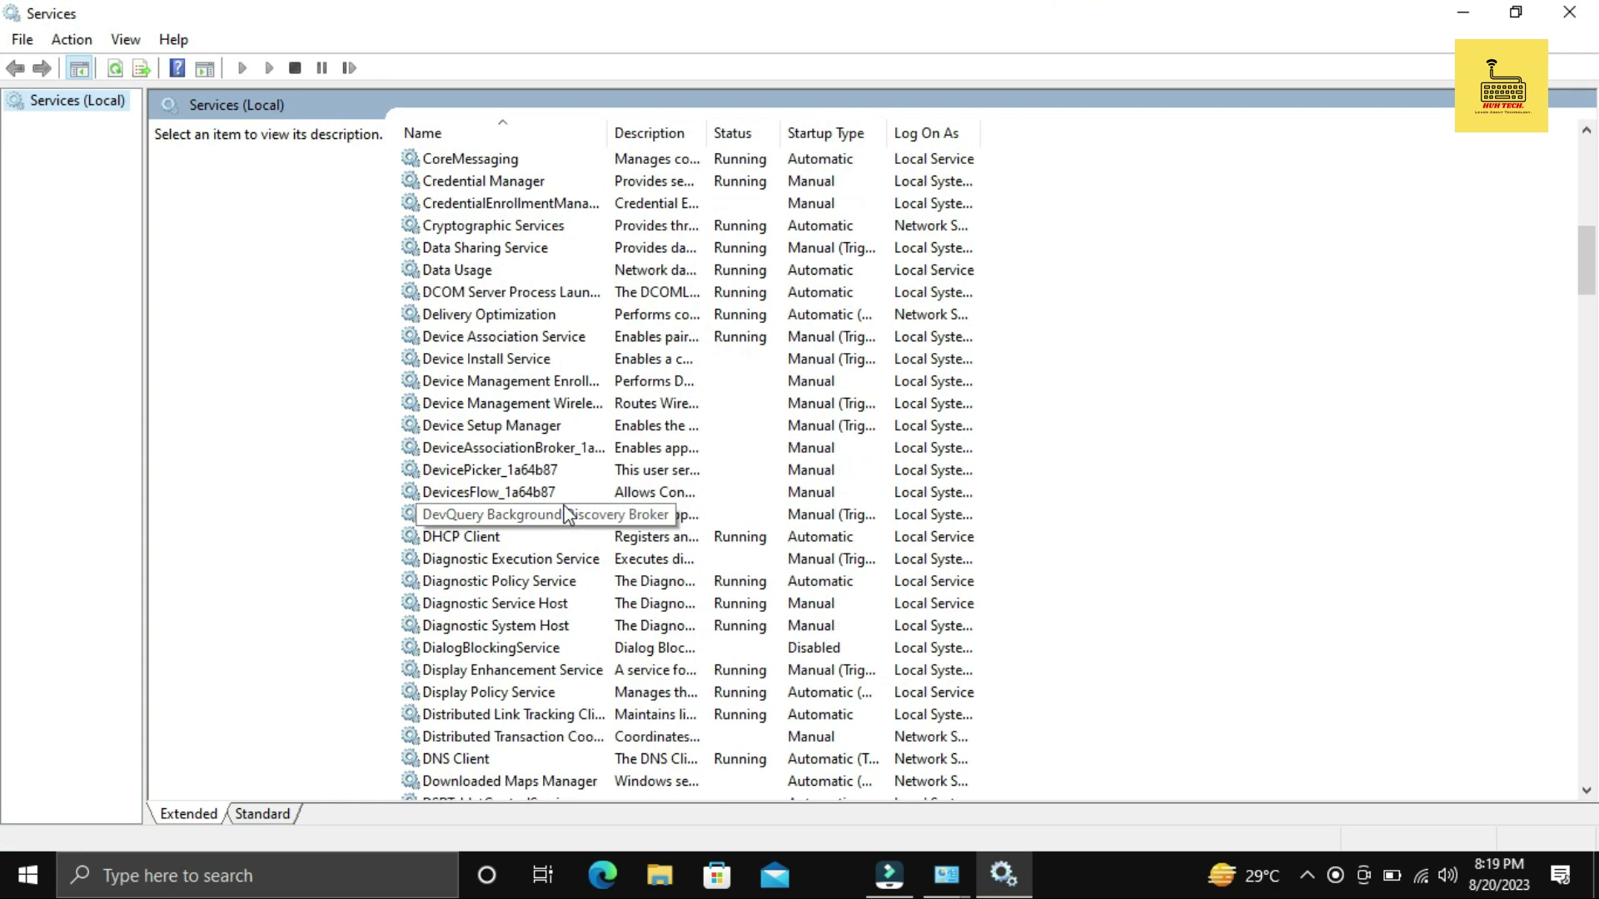
scroll(565, 514, "up", 3)
left_click(566, 513)
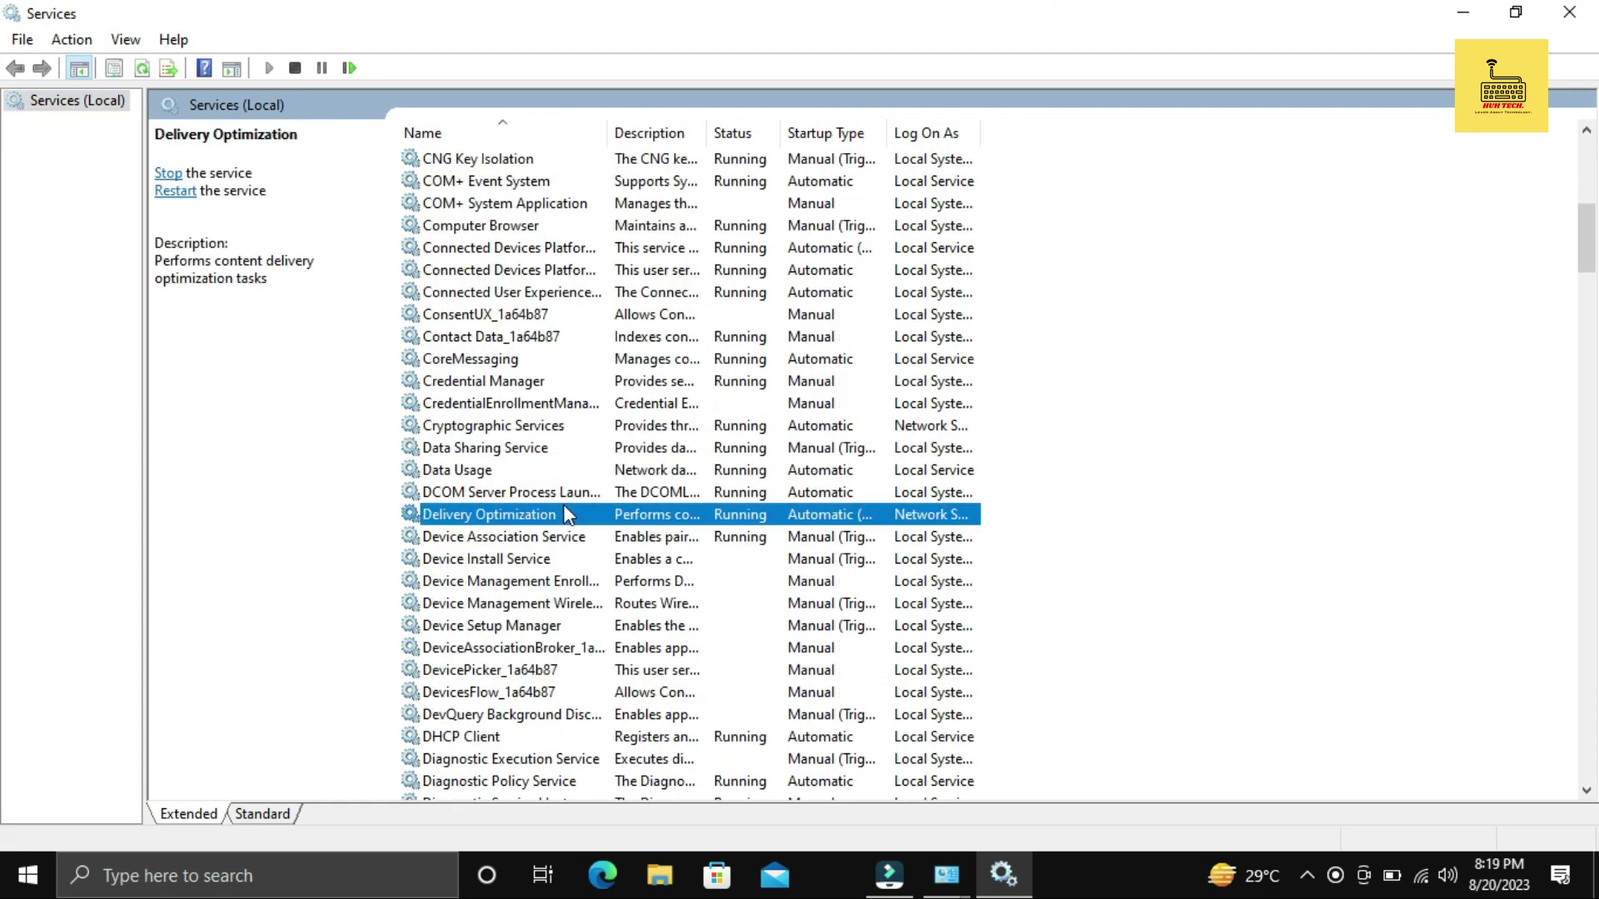
key("w")
key("Down")
key("Down")
key("Down")
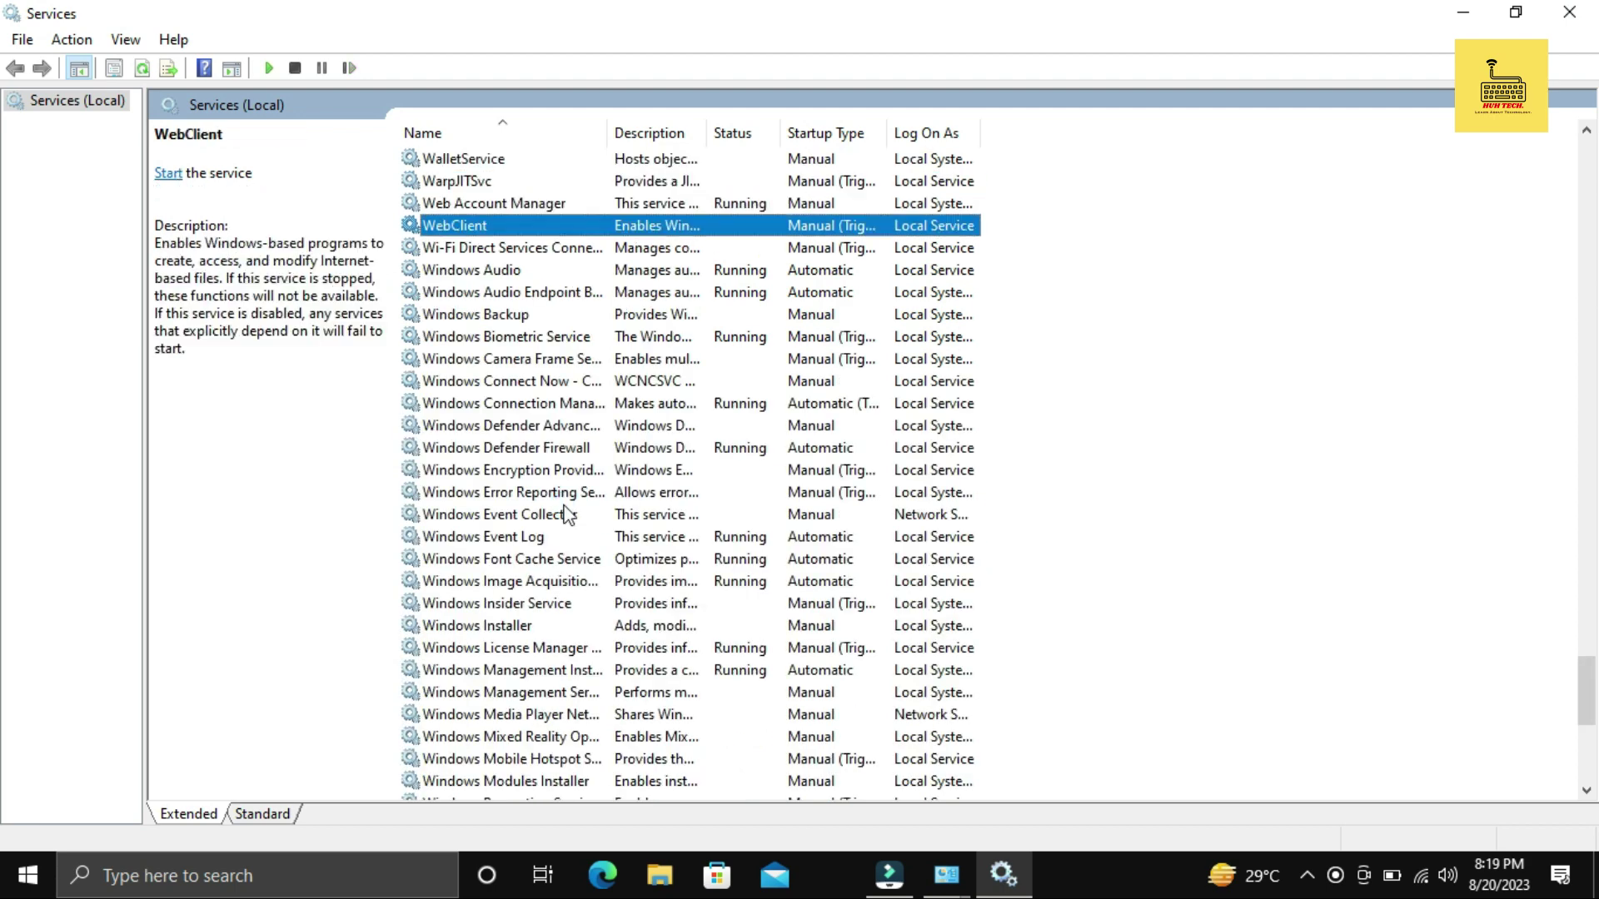
key("Down")
key("Down")
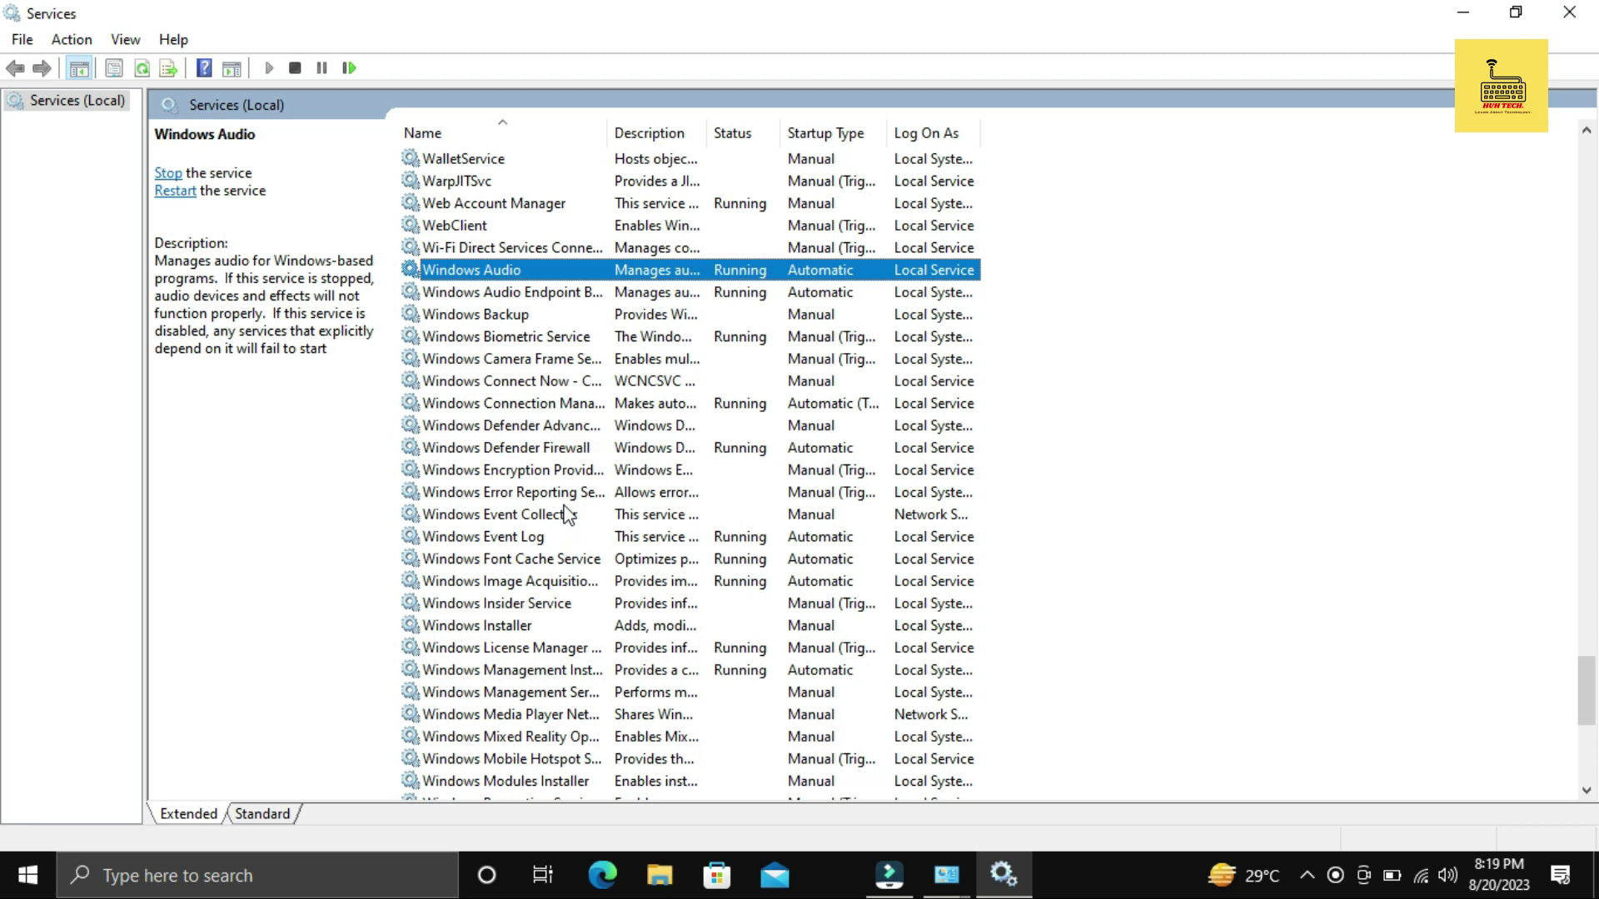
key("Down")
key("Down")
key("Down")
key("Down")
key("Down")
key("Down")
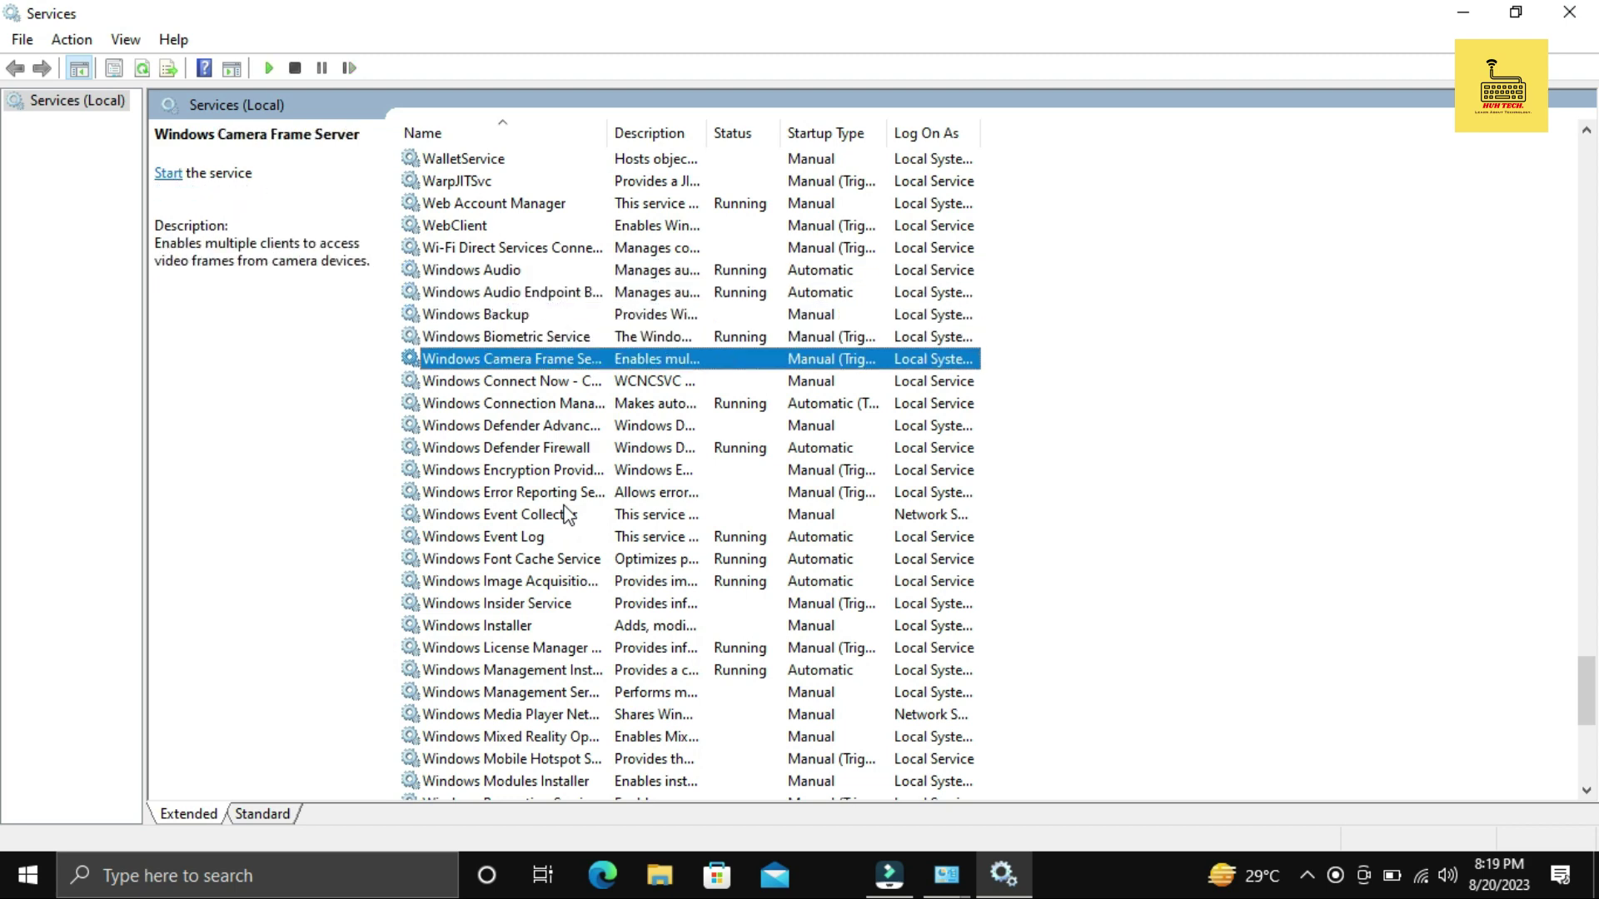
key("Down")
key("Down")
key("Down")
key("Down")
key("Down")
key("Down")
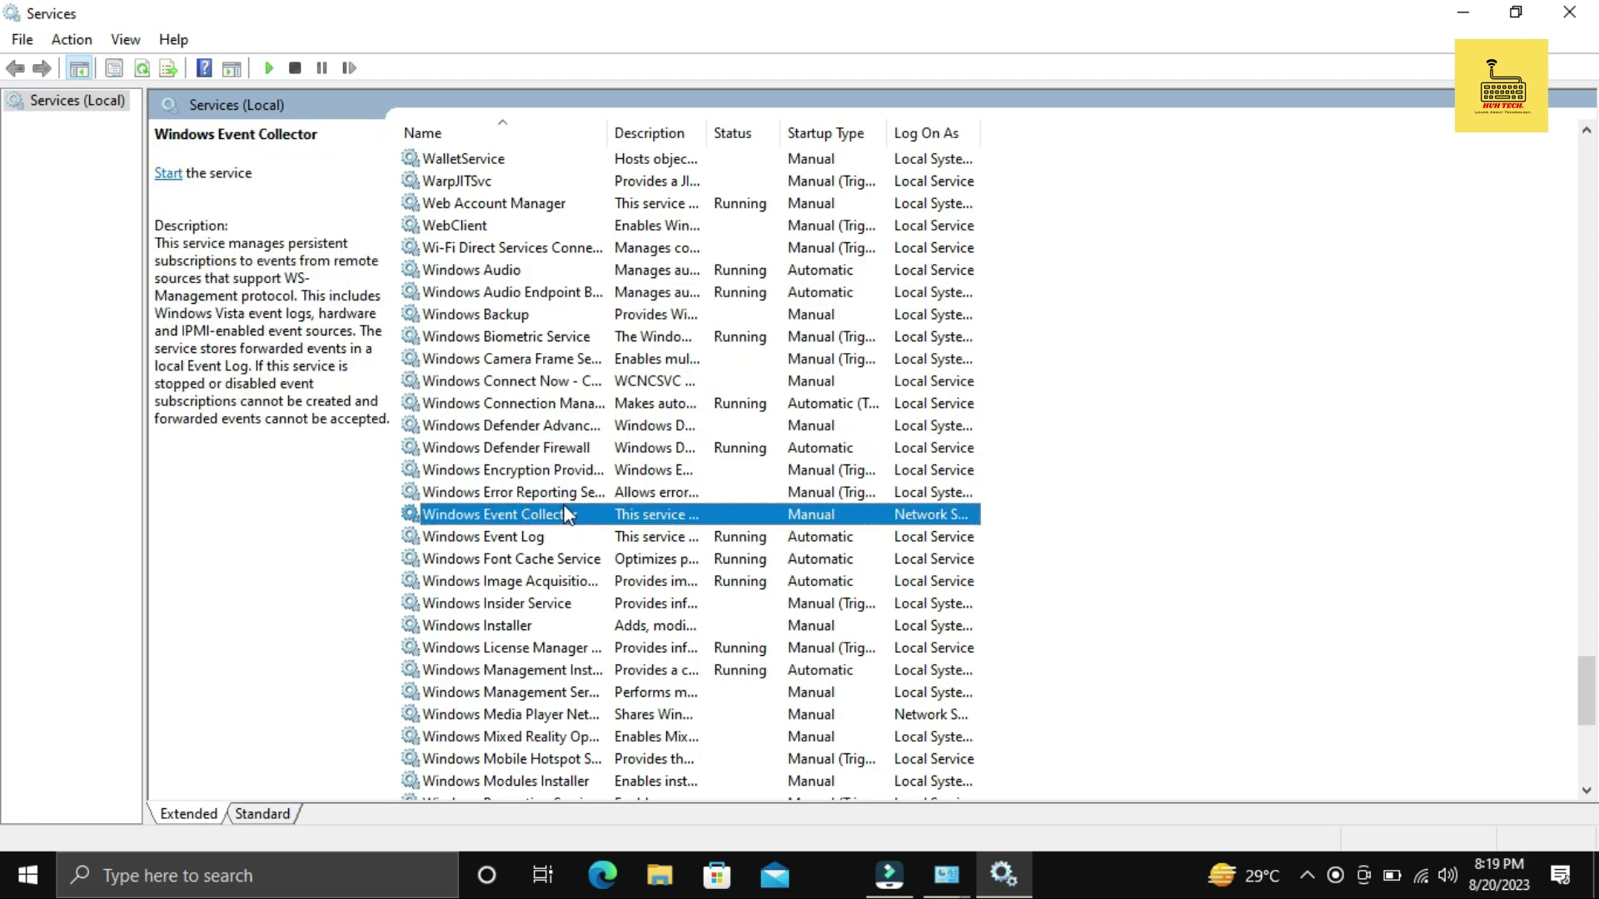
key("Down")
key("Down")
key("Down")
key("Down")
key("Down")
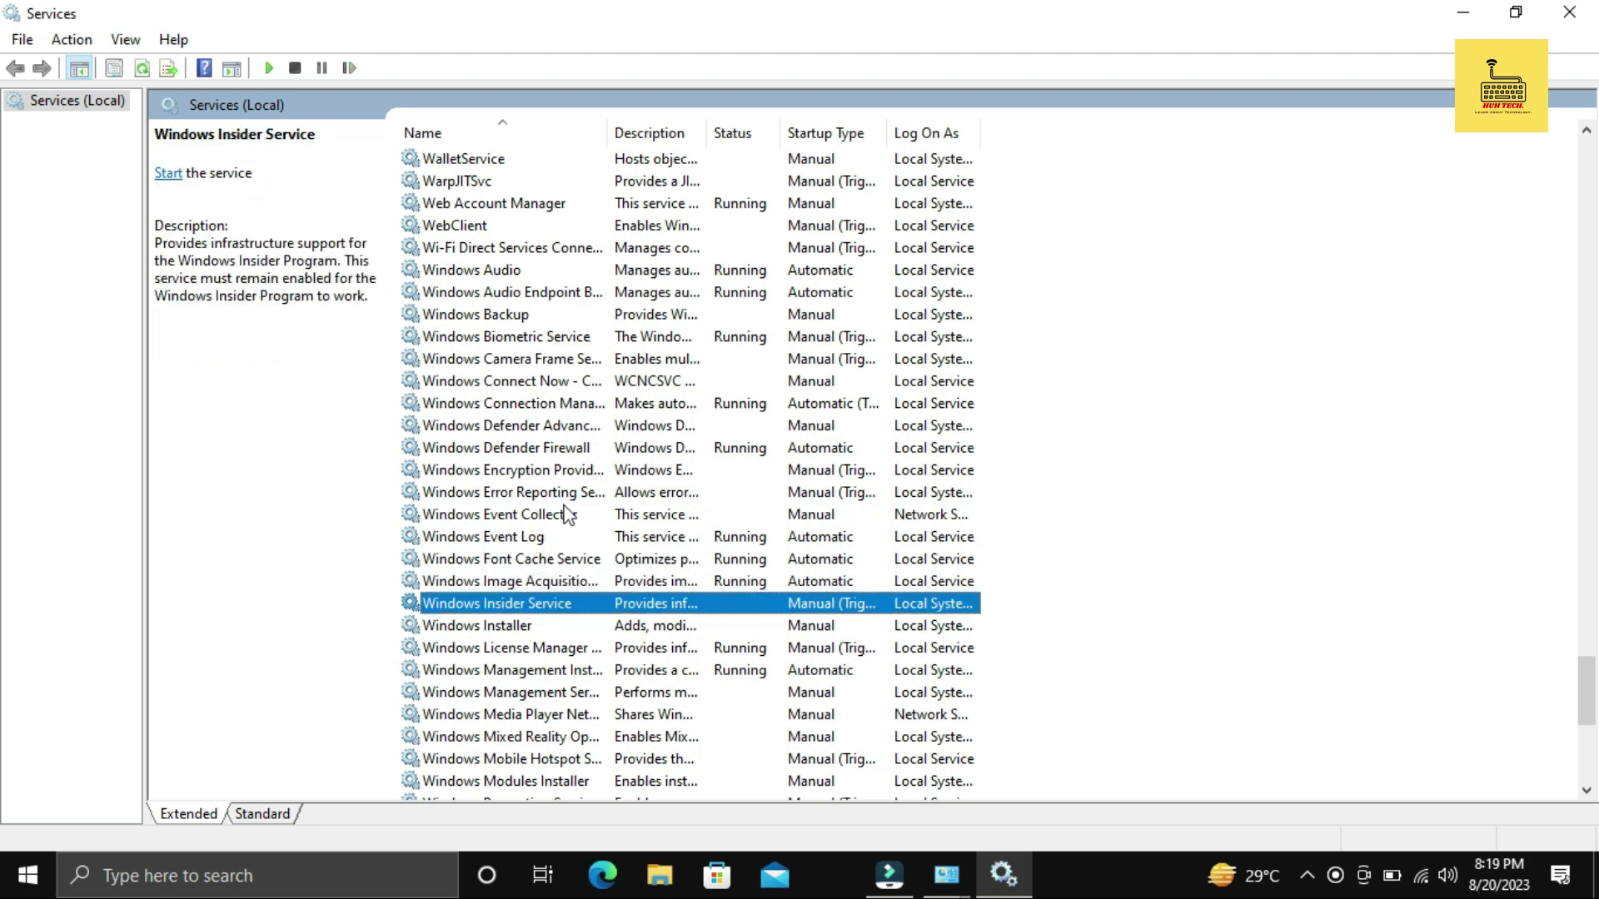
key("Down")
key("Down")
key("Down")
key("Down")
key("Down")
key("Down")
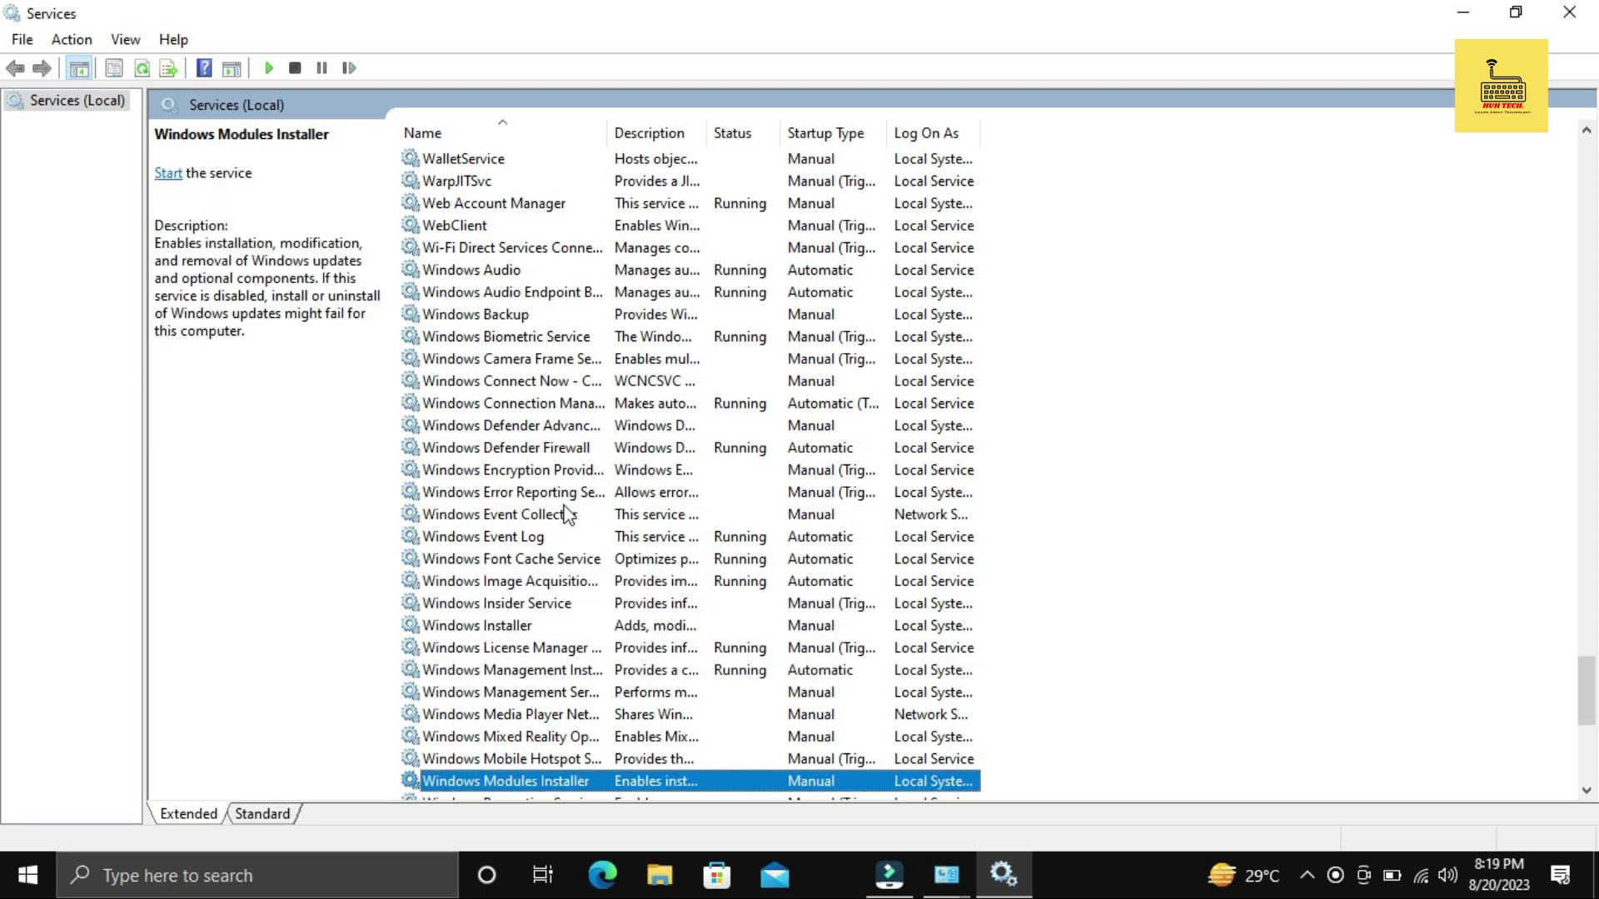
key("Down")
key("Down")
key("Down")
key("Down")
key("Down")
key("Down")
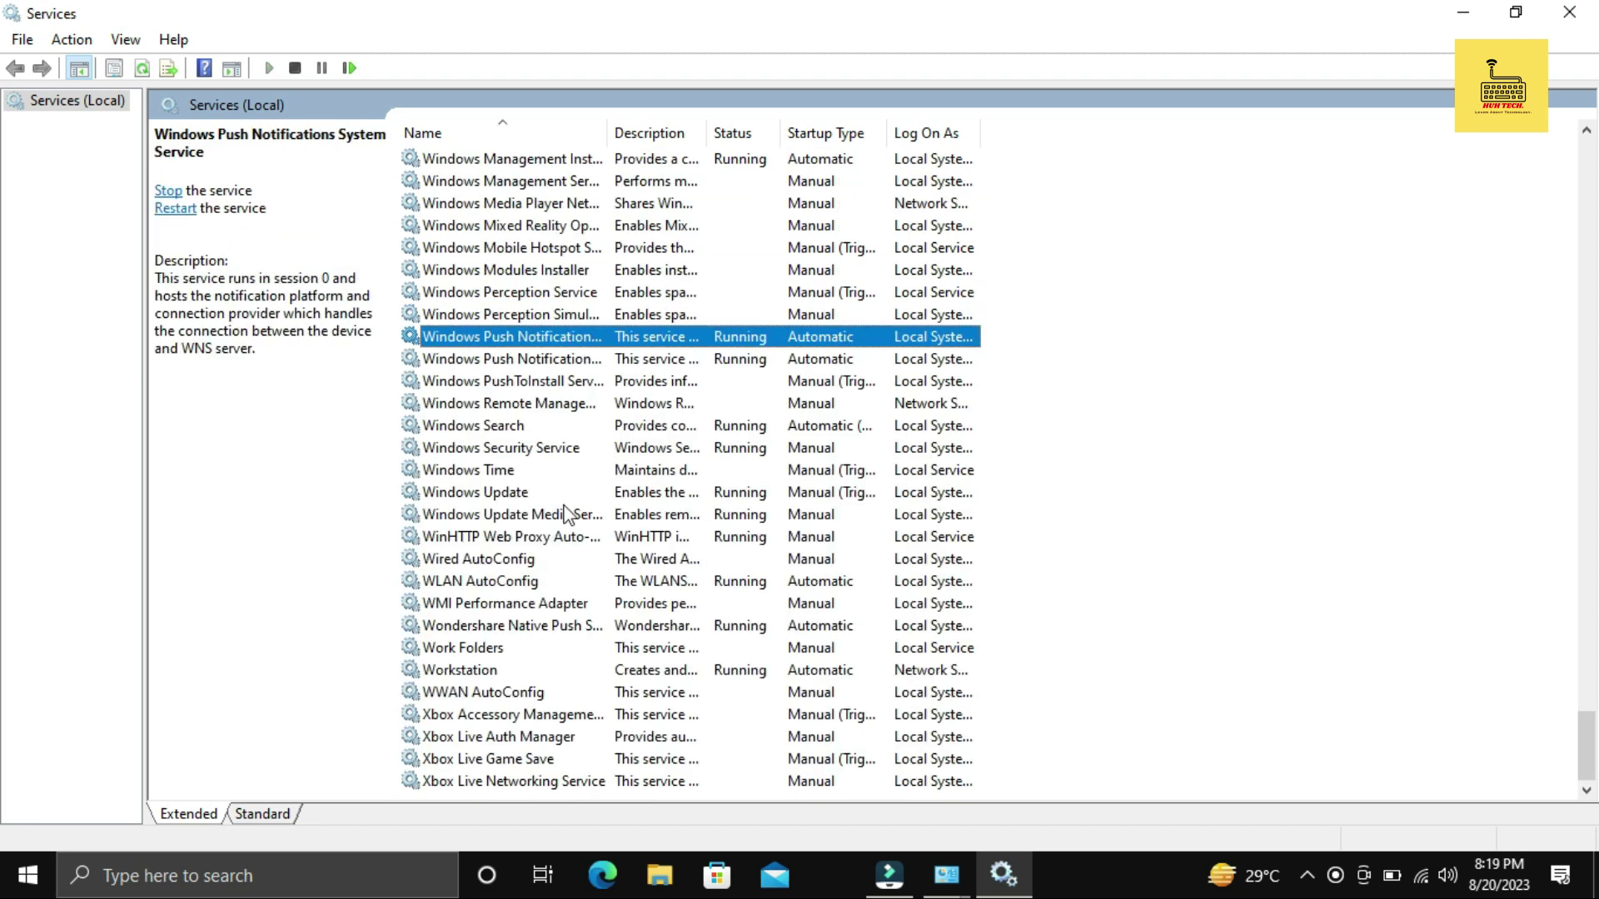
key("Down")
key("Down")
key("Down")
key("Down")
key("Down")
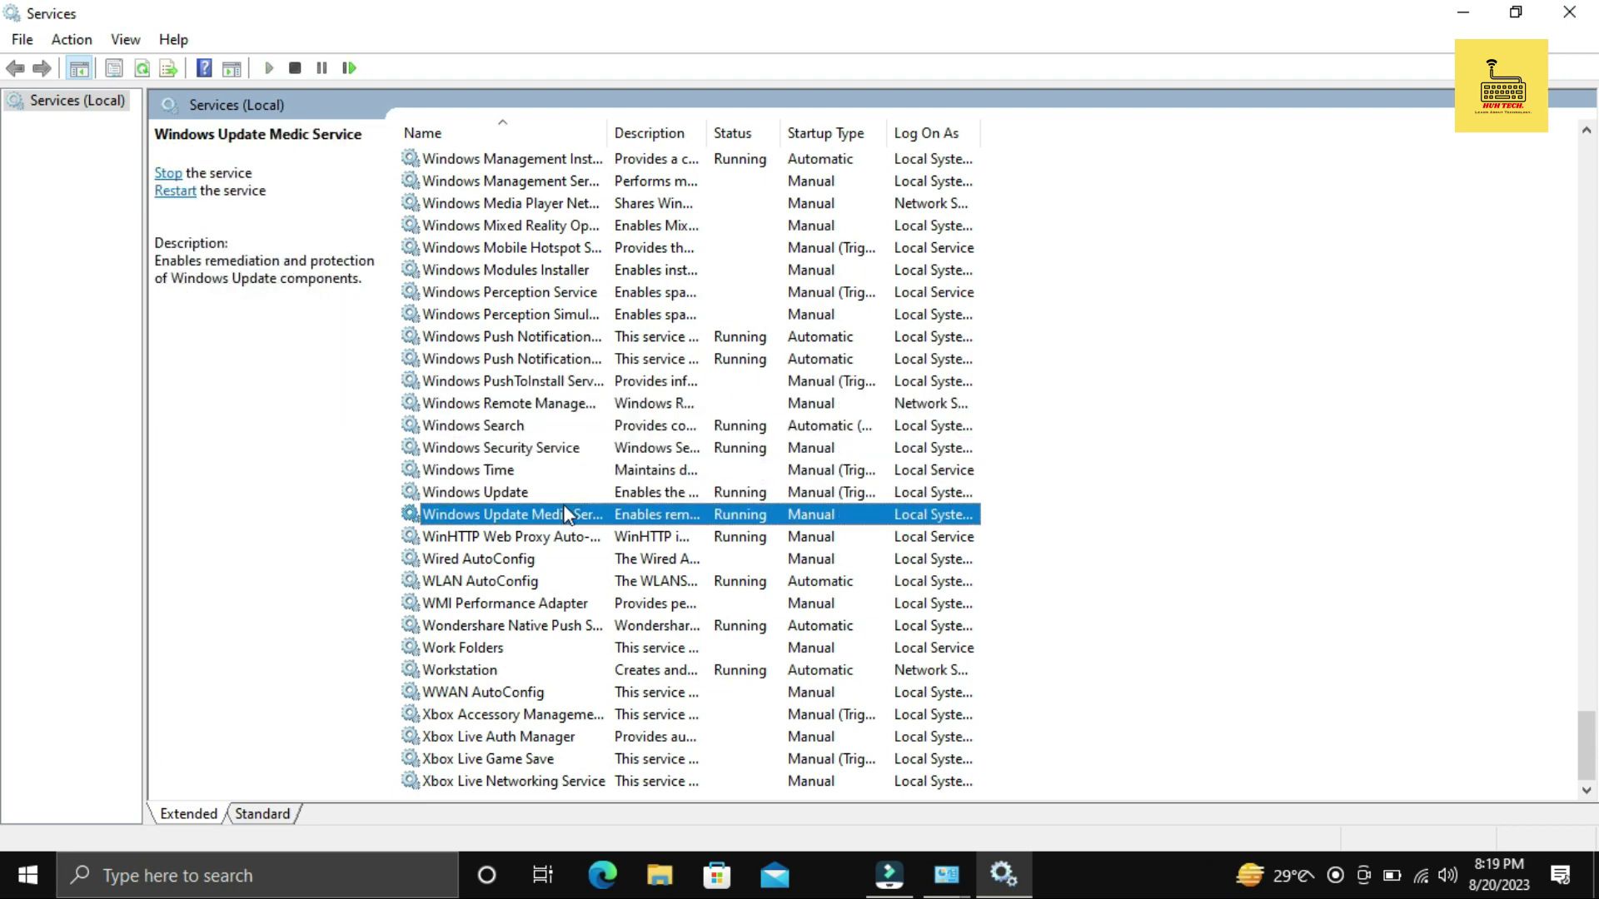
Open the properties of the WLAN AutoConfig service, examine its available startup types, and close the dialog without changes.
left_click(541, 586)
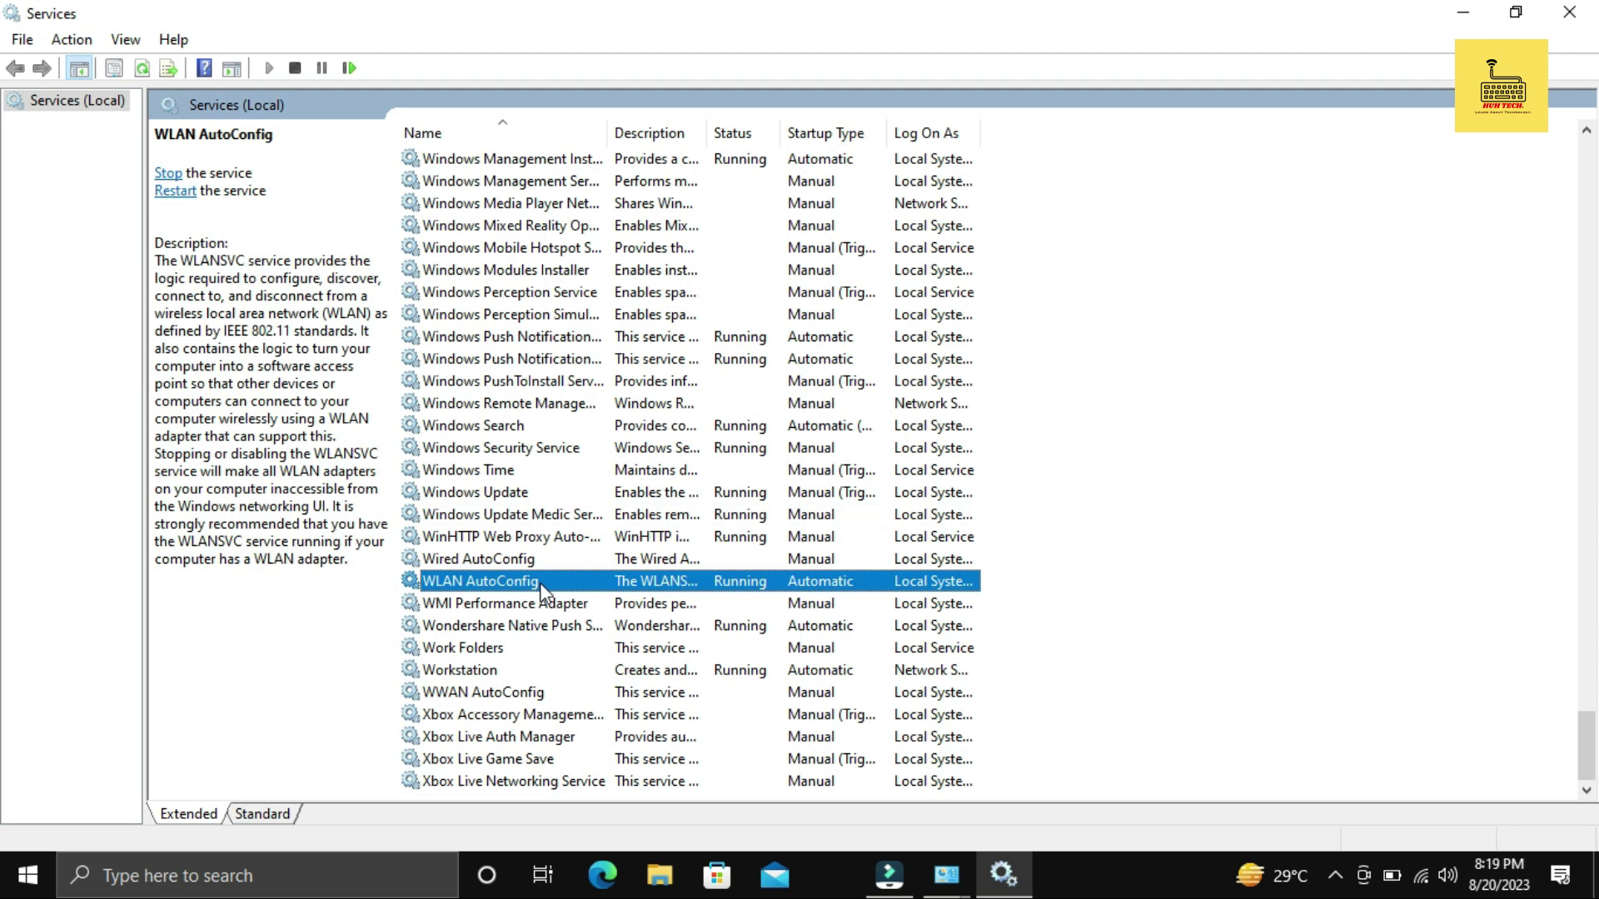
right_click(543, 591)
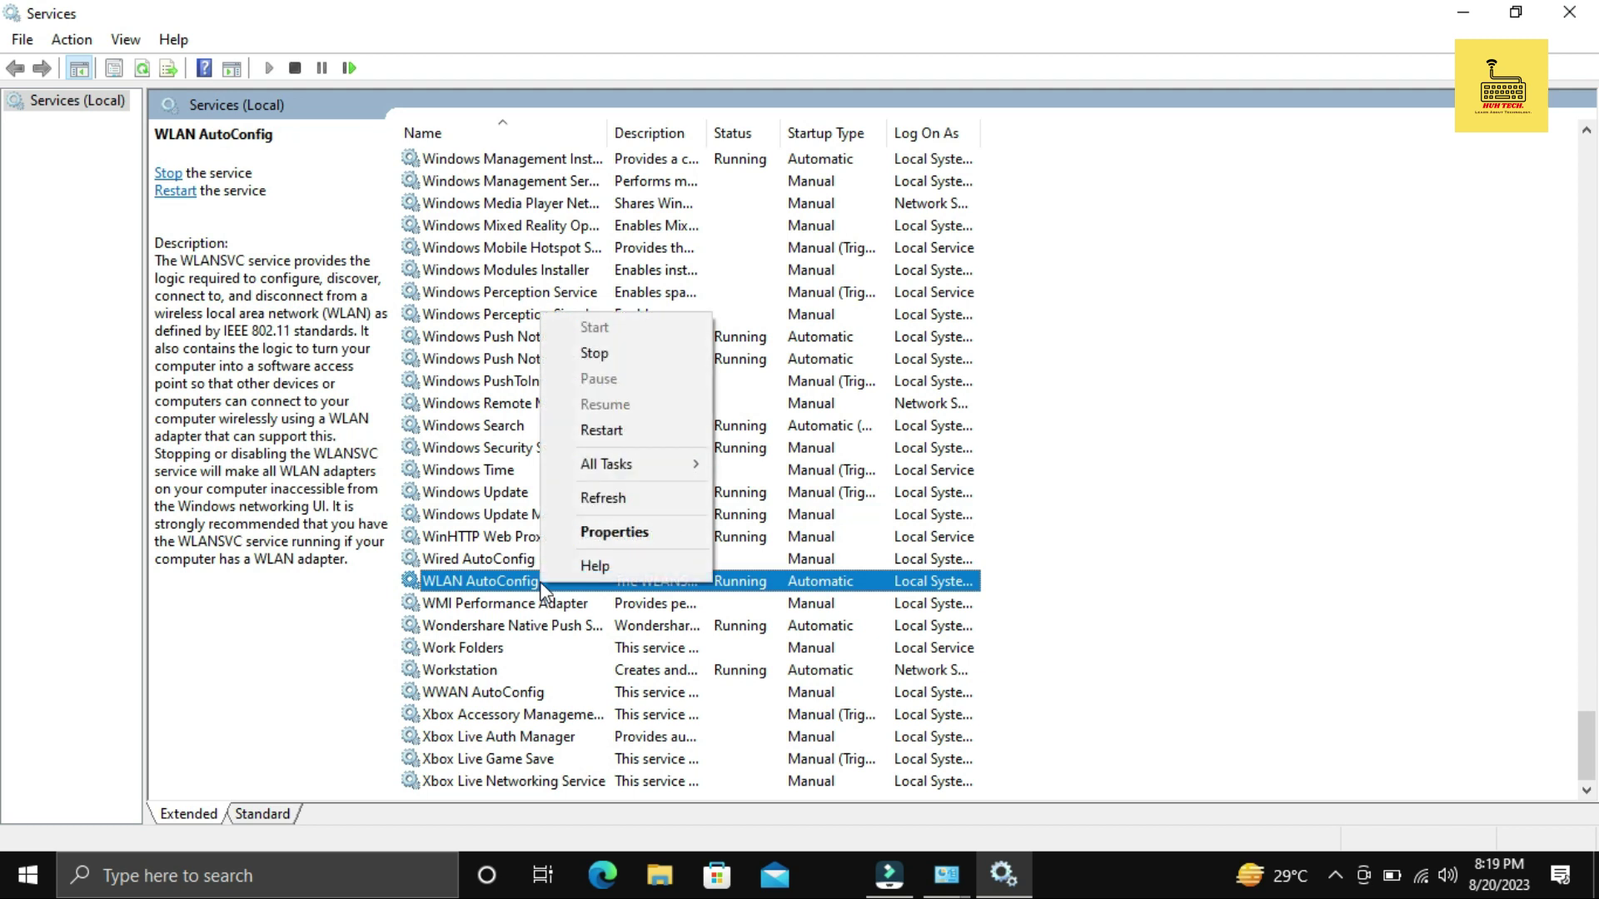
left_click(588, 534)
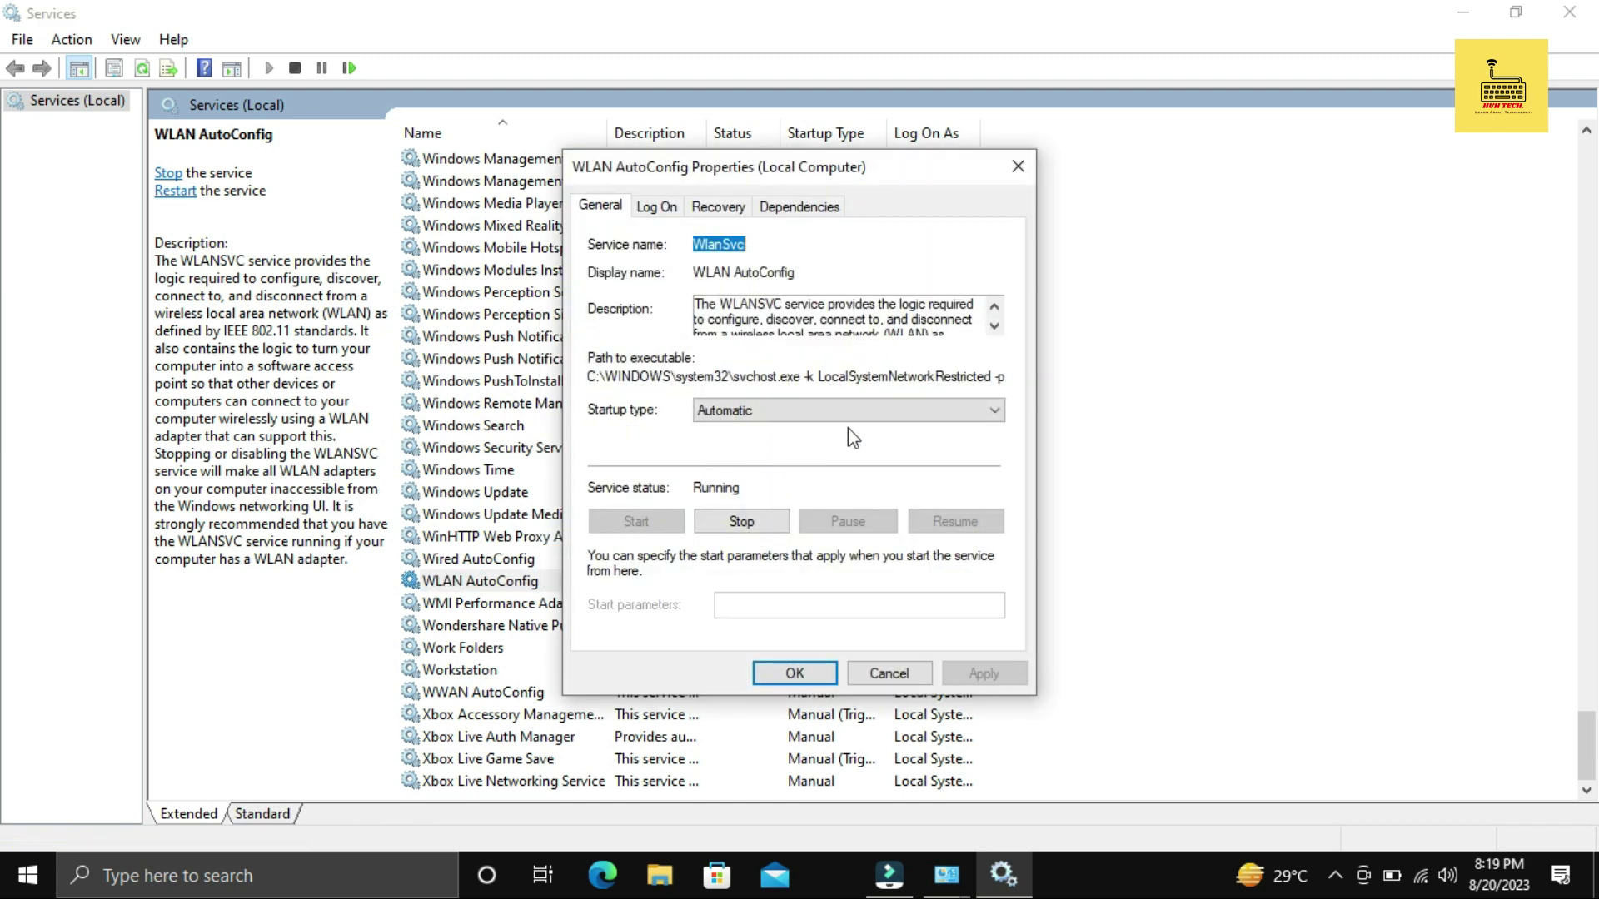
left_click(941, 413)
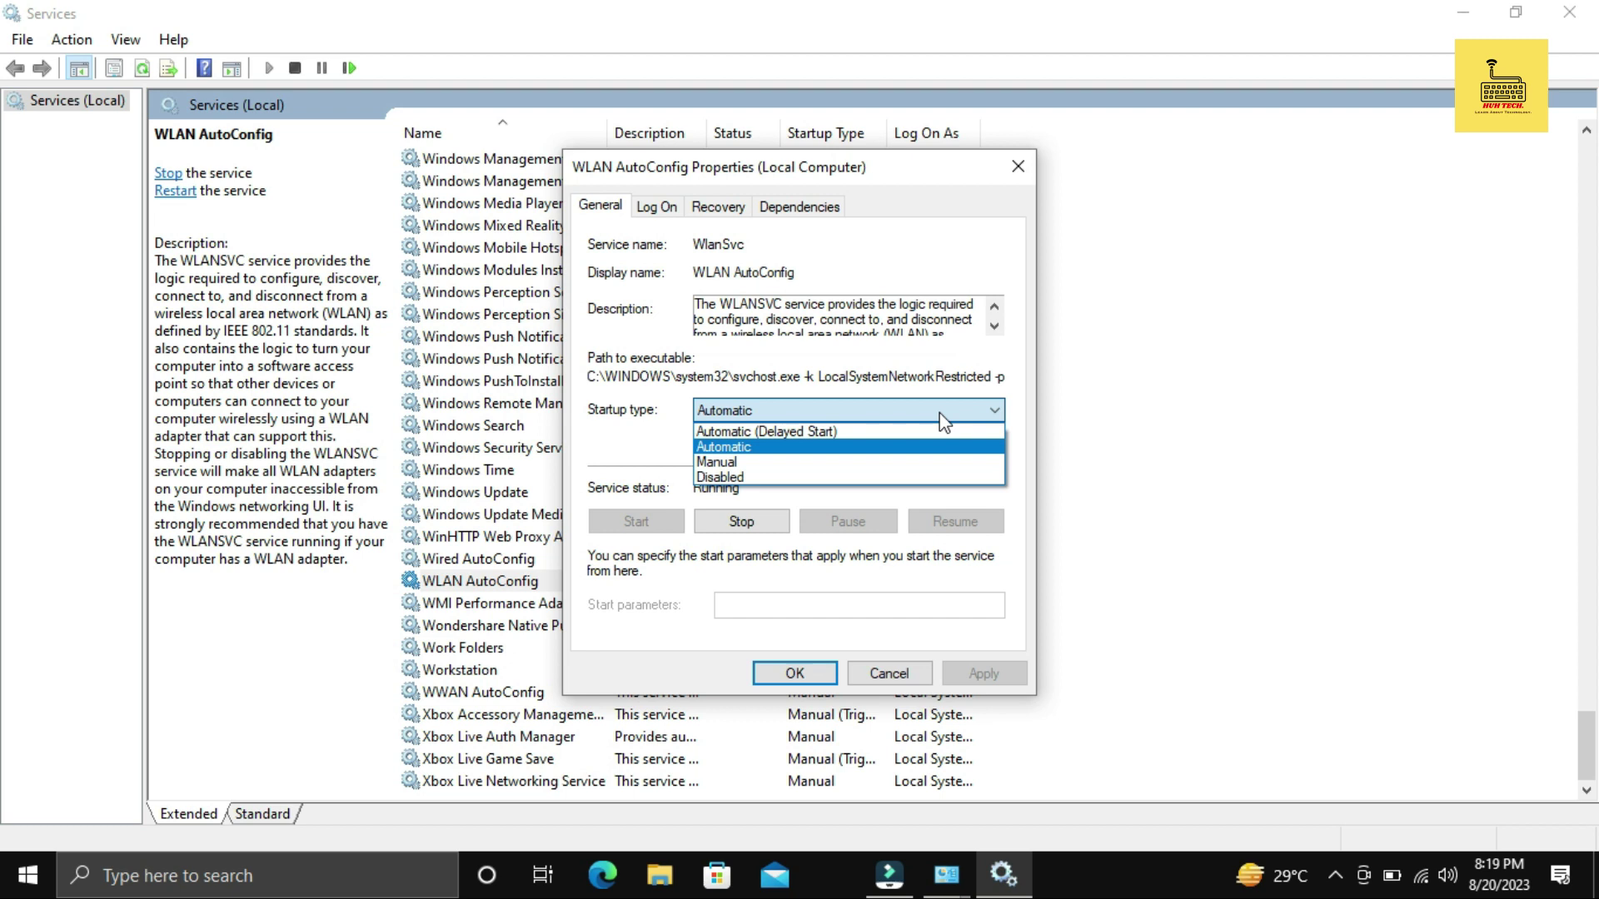
left_click(653, 423)
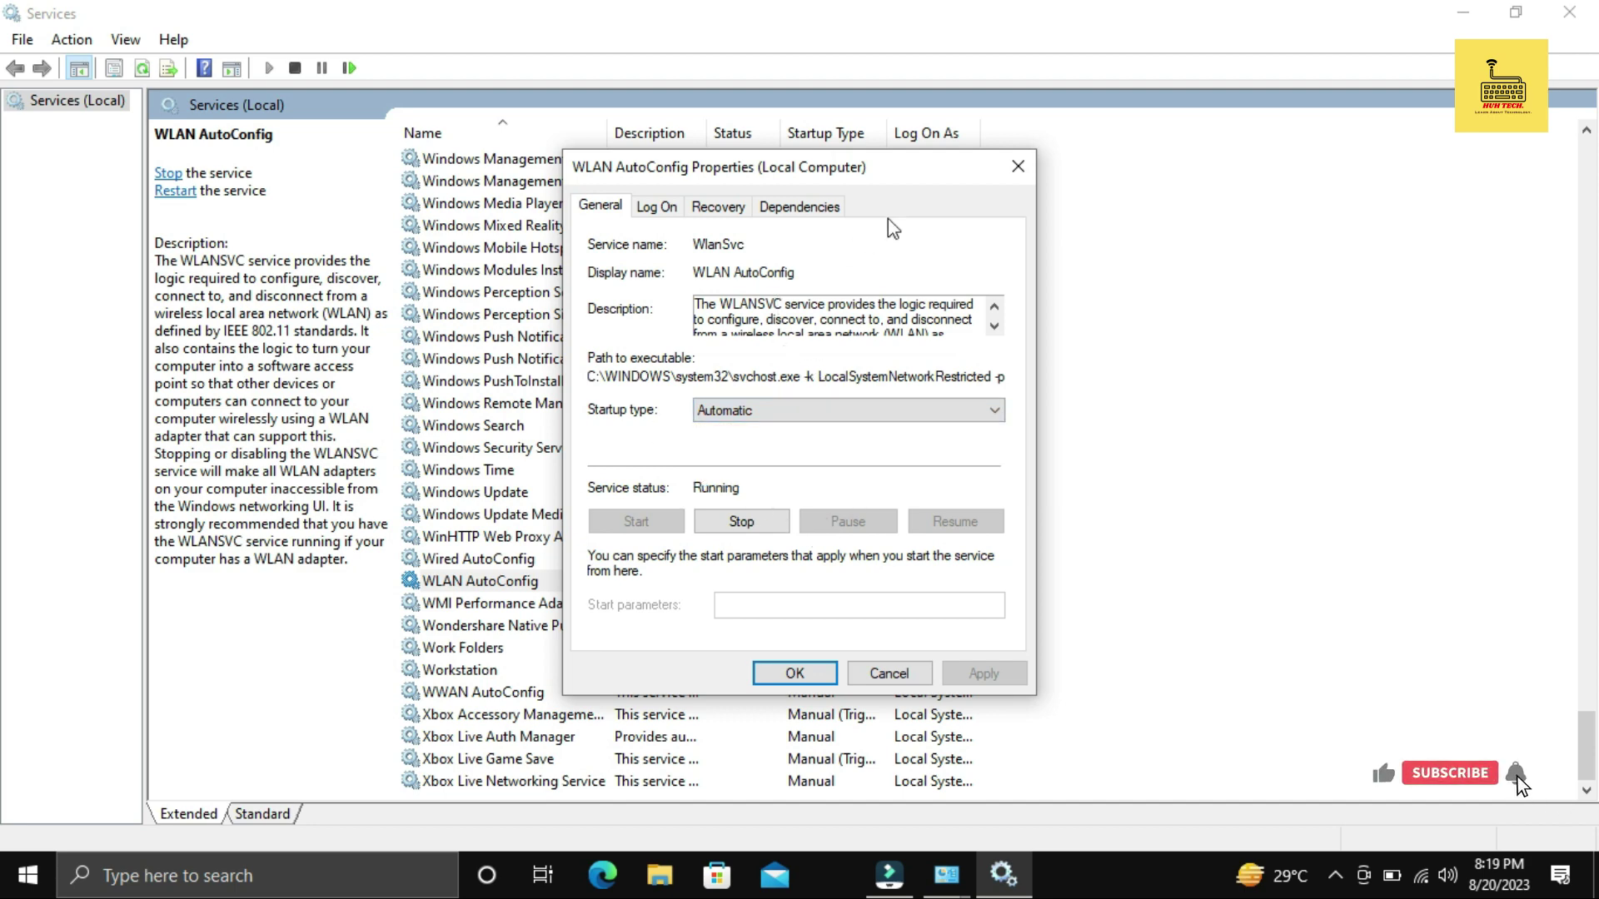
left_click(1018, 166)
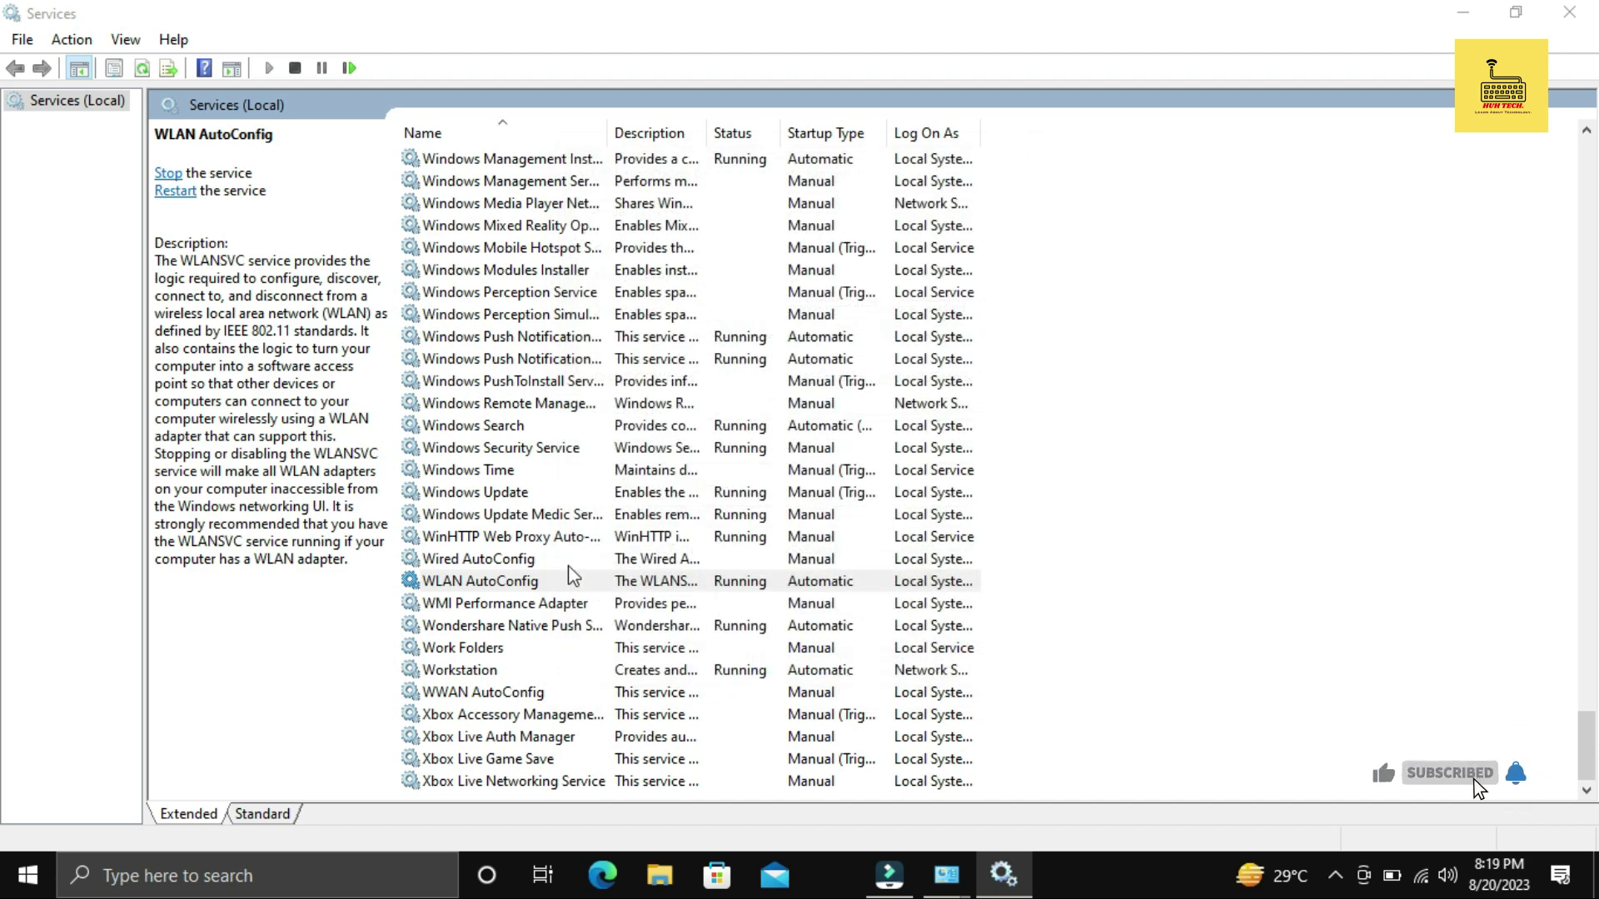
Restart the WLAN AutoConfig service and close the Services window.
right_click(515, 585)
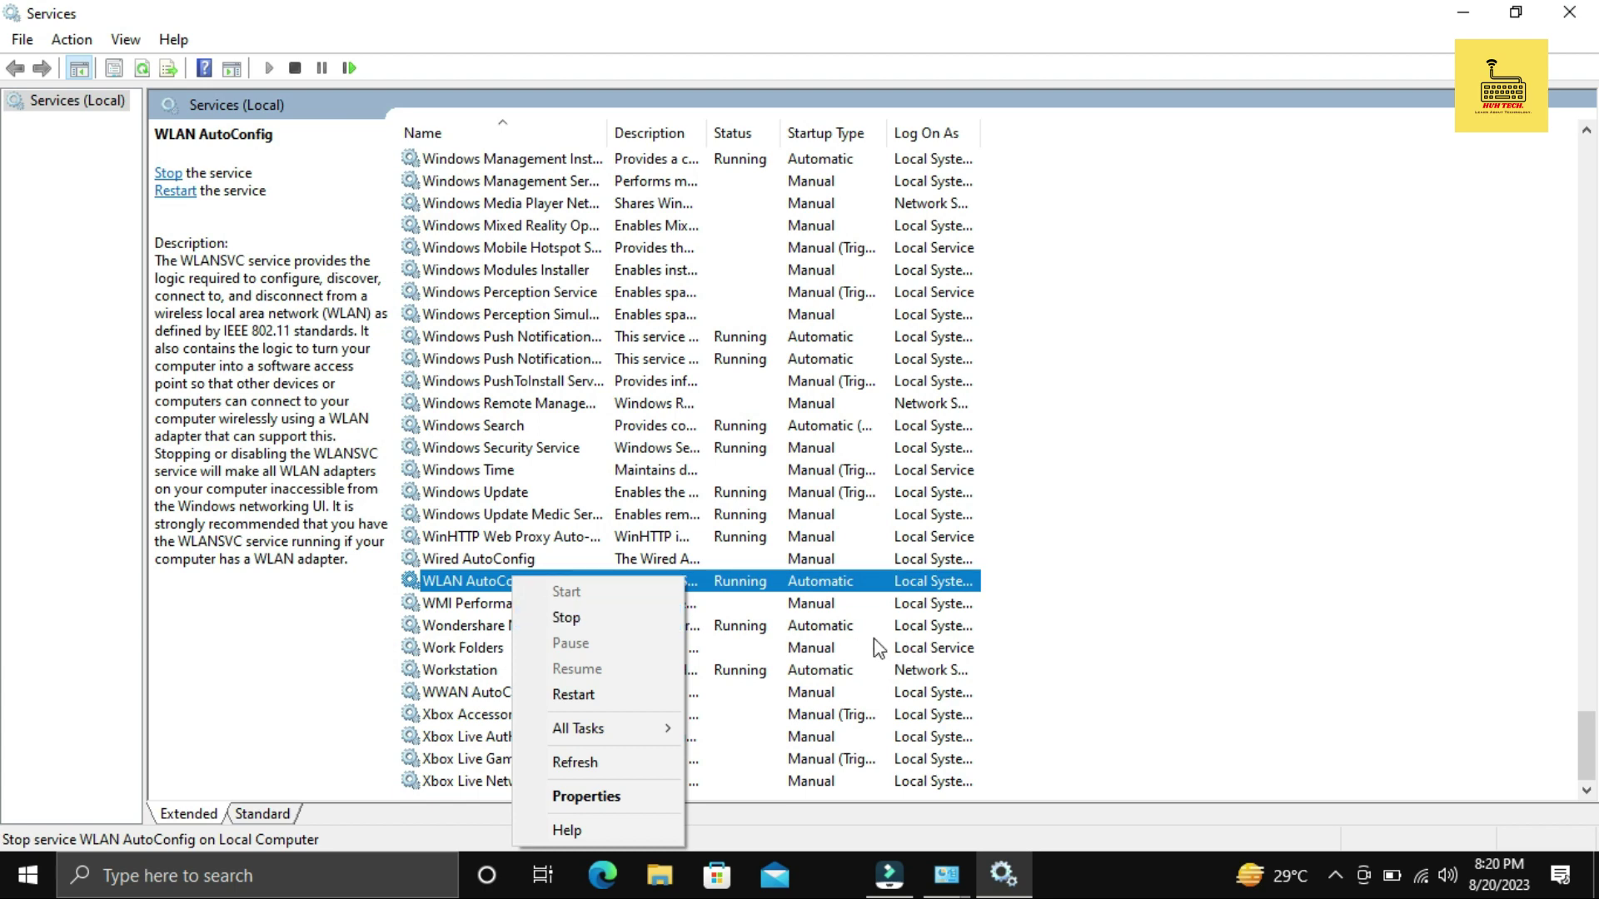
left_click(610, 702)
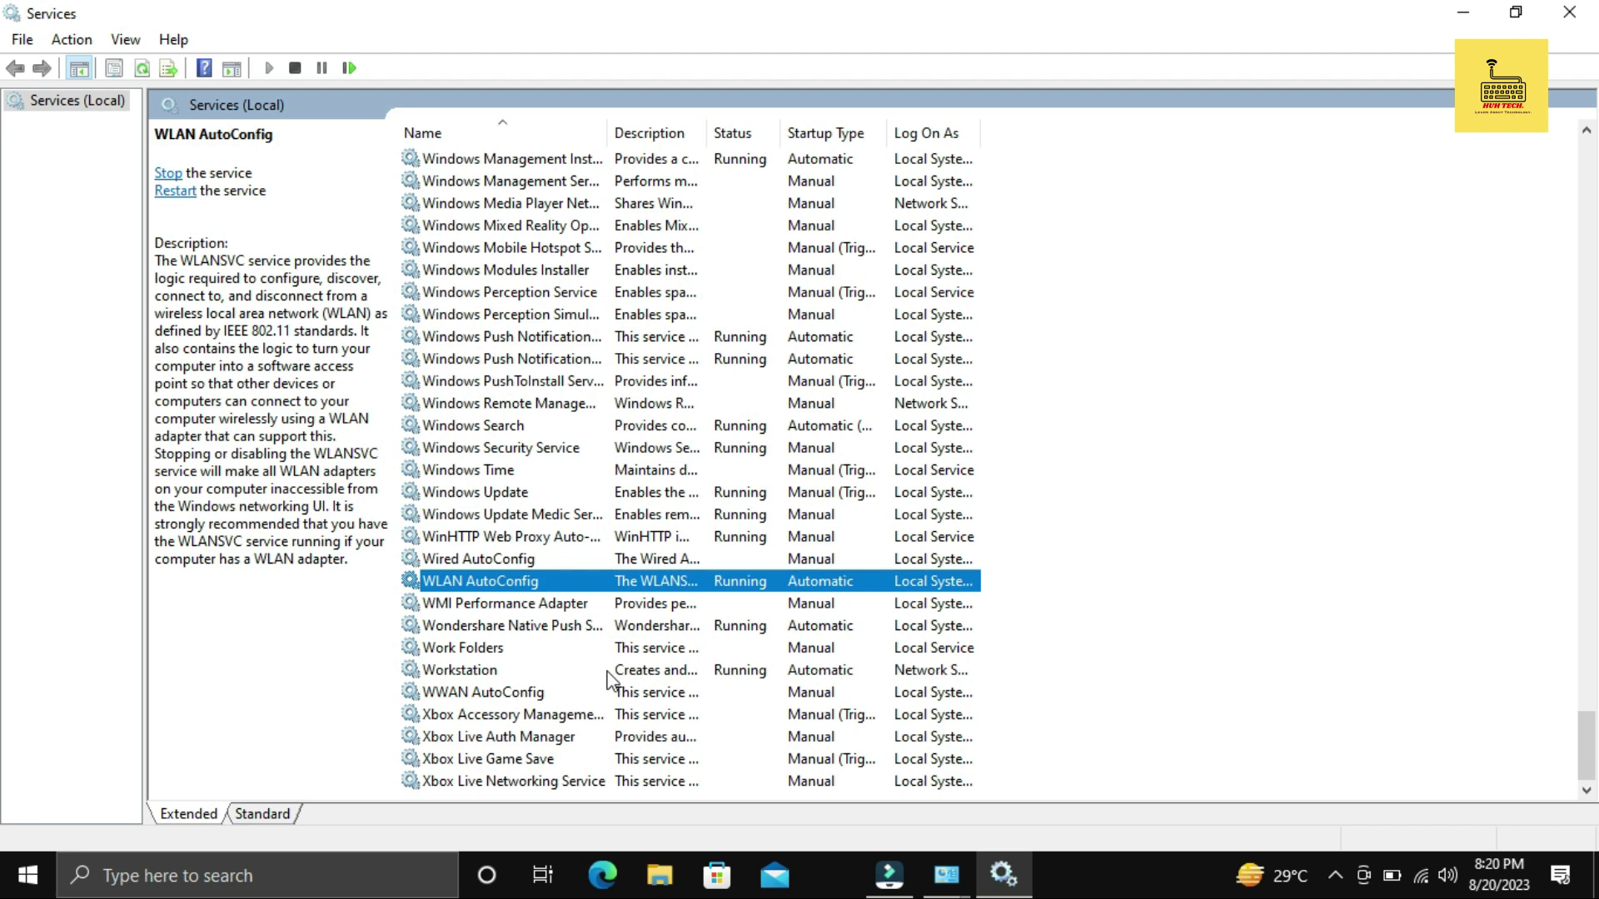
scroll(607, 678, "up", 3)
scroll(607, 678, "down", 3)
left_click(1574, 15)
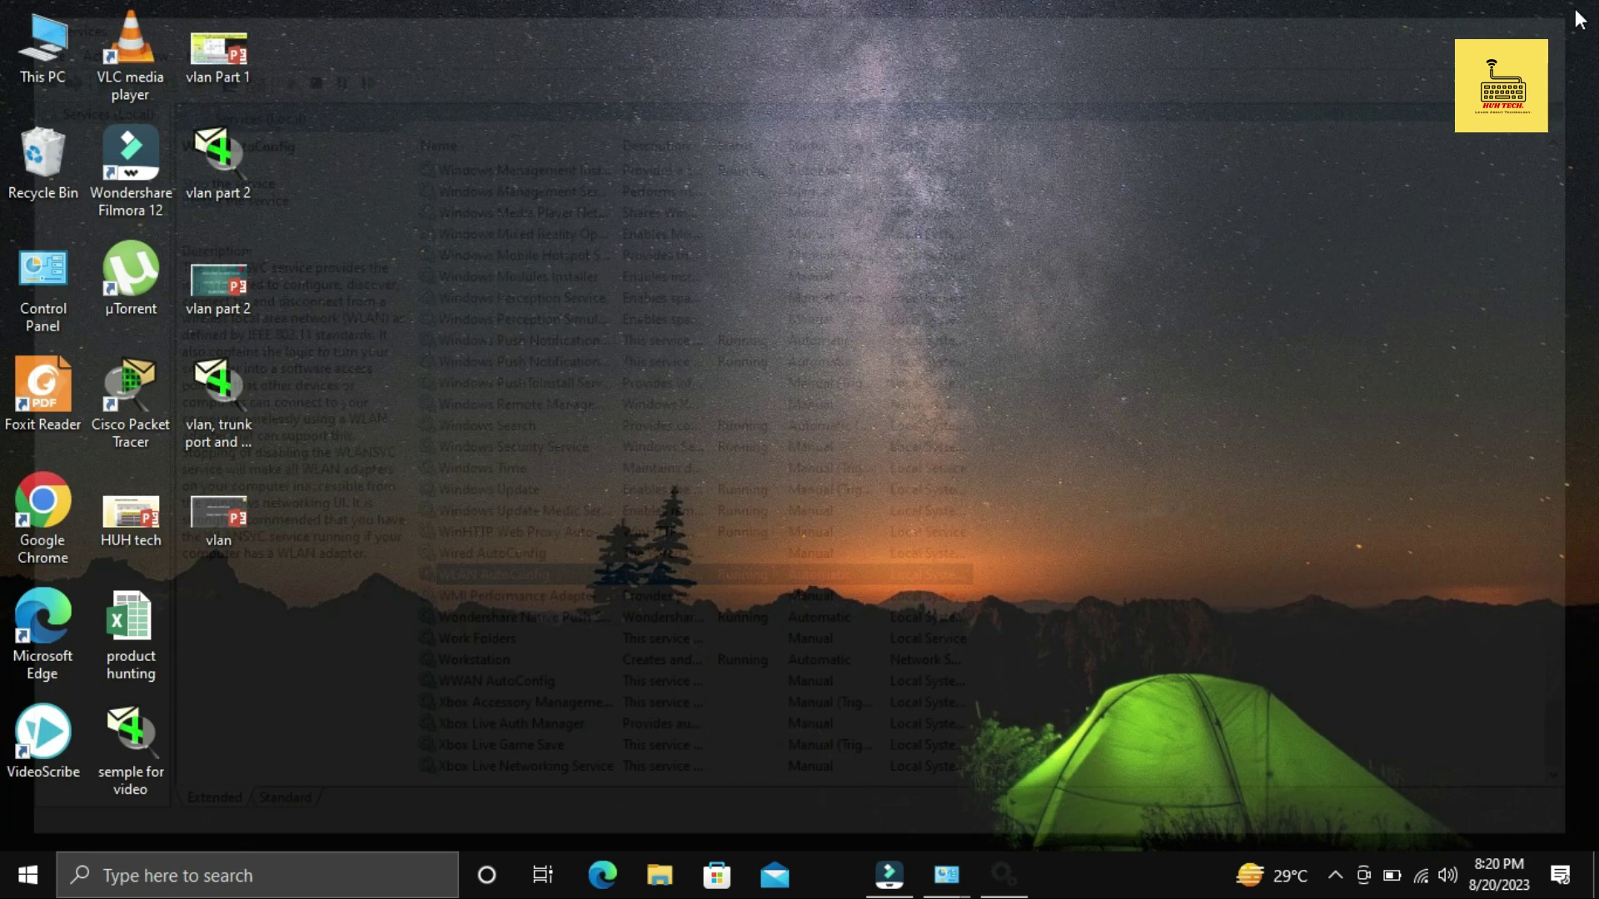
Refresh the desktop twice.
right_click(1126, 223)
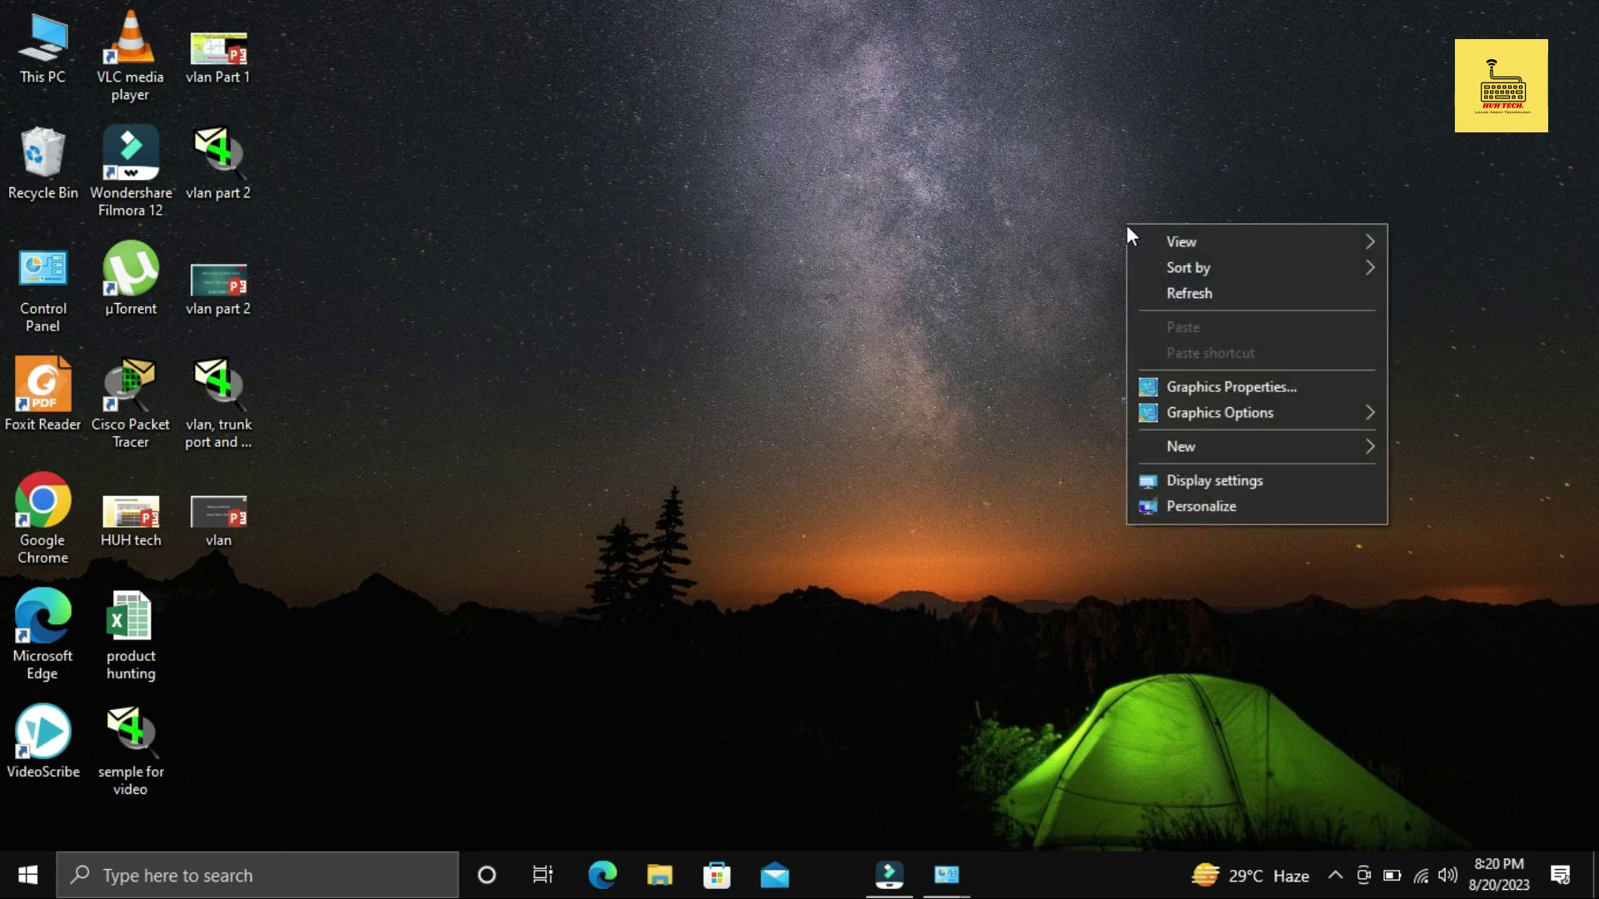
left_click(1144, 287)
right_click(1143, 286)
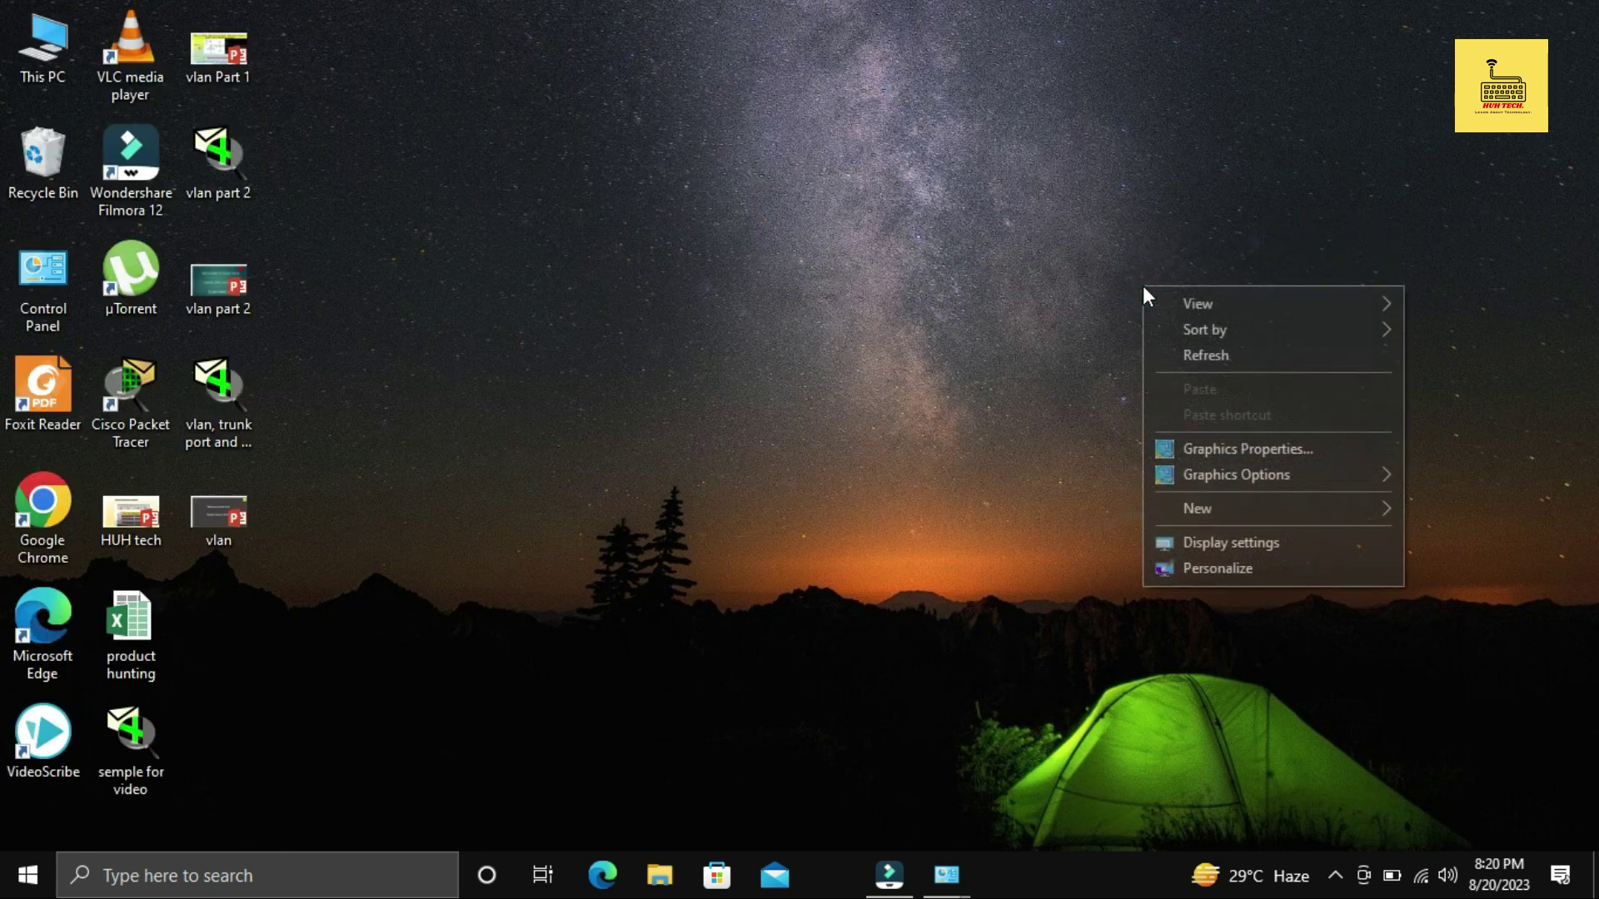
left_click(1178, 363)
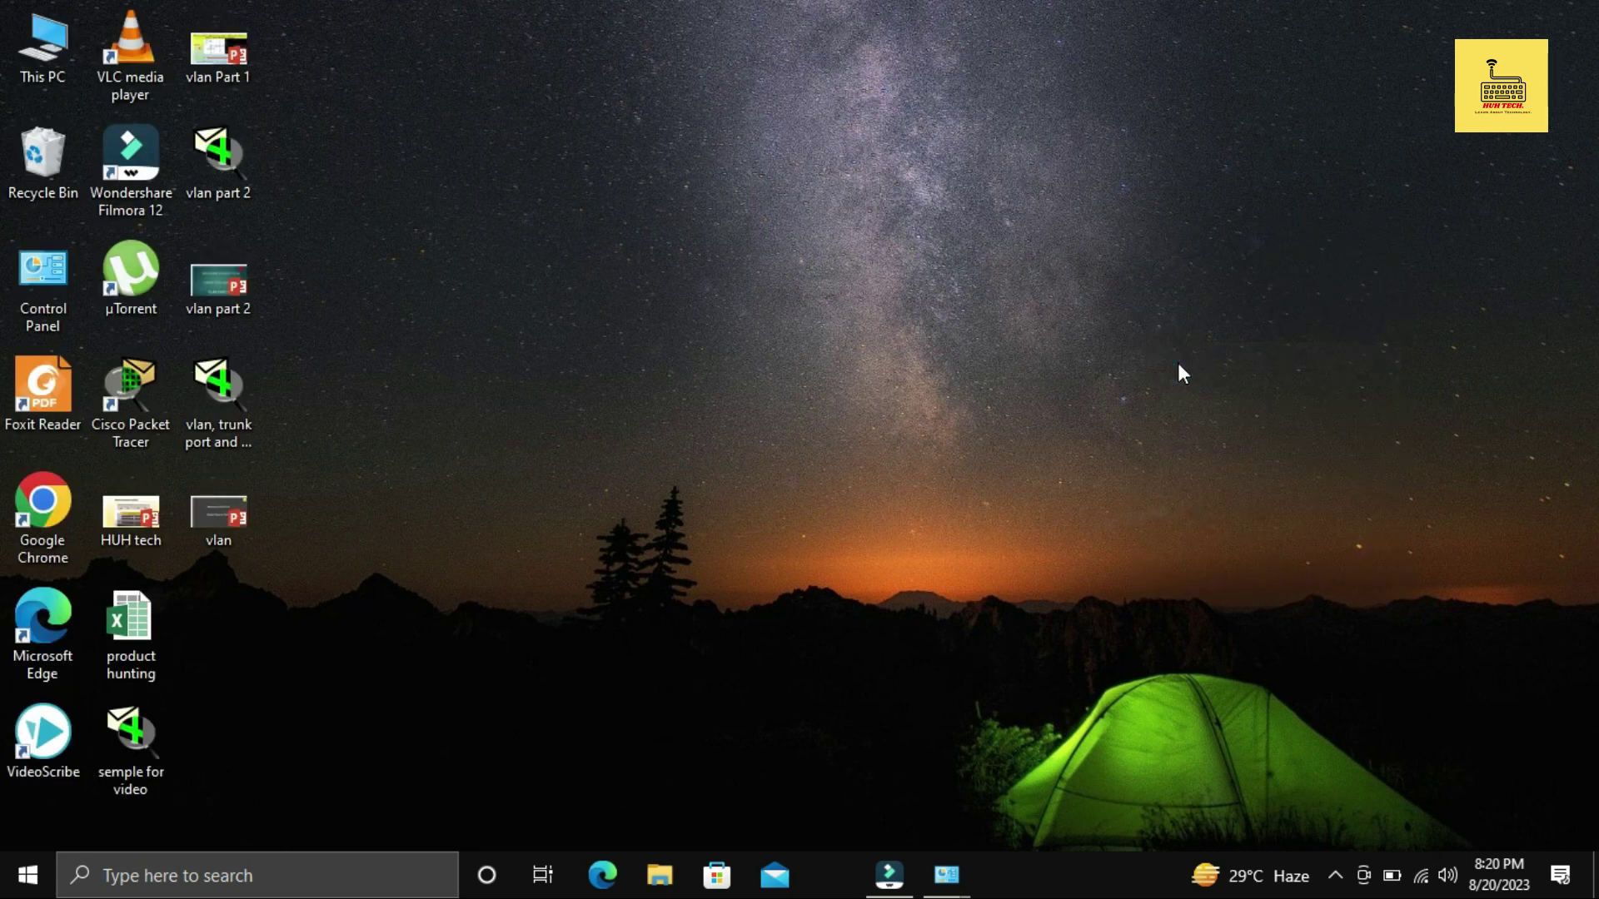